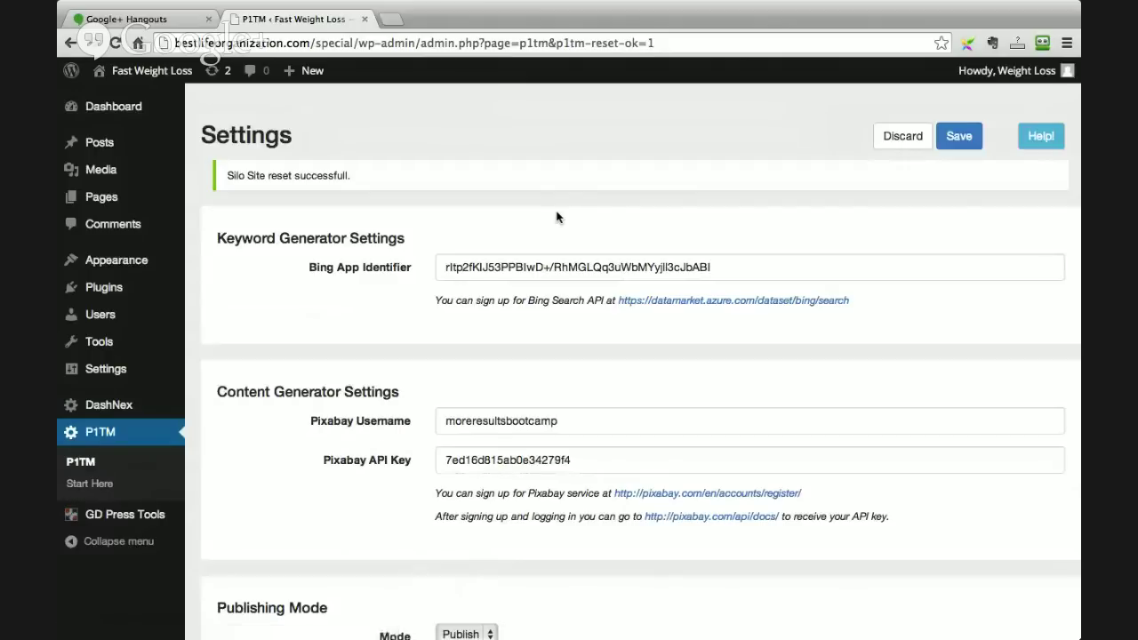
Step: Open the P1TM Start Here page and bring up the All Posts list in a separate browser tab
click(108, 486)
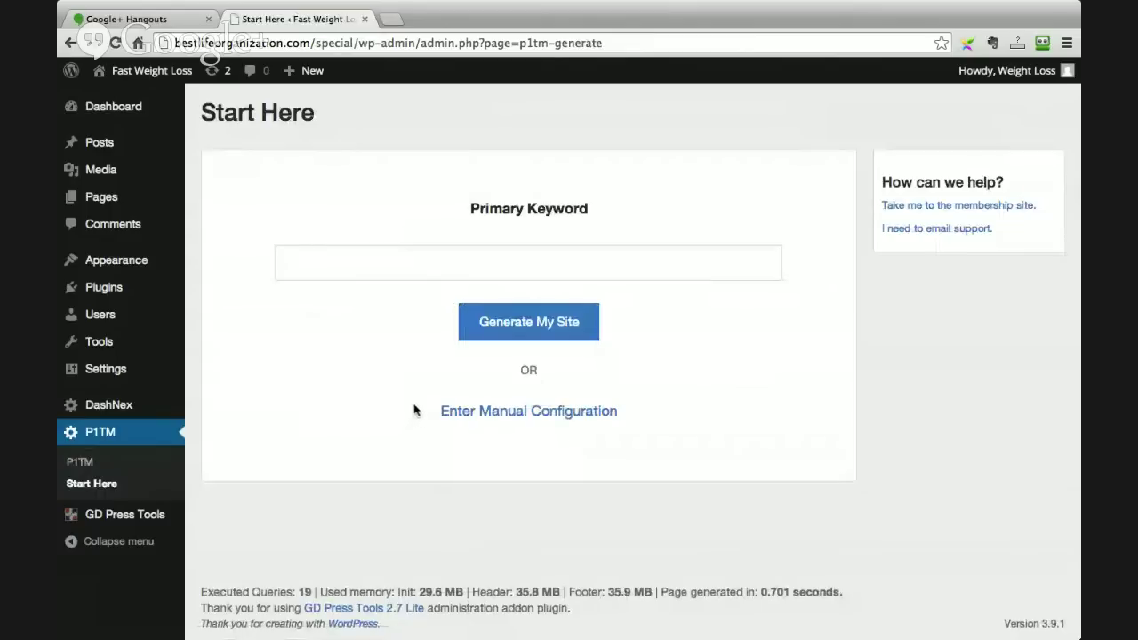
click(513, 277)
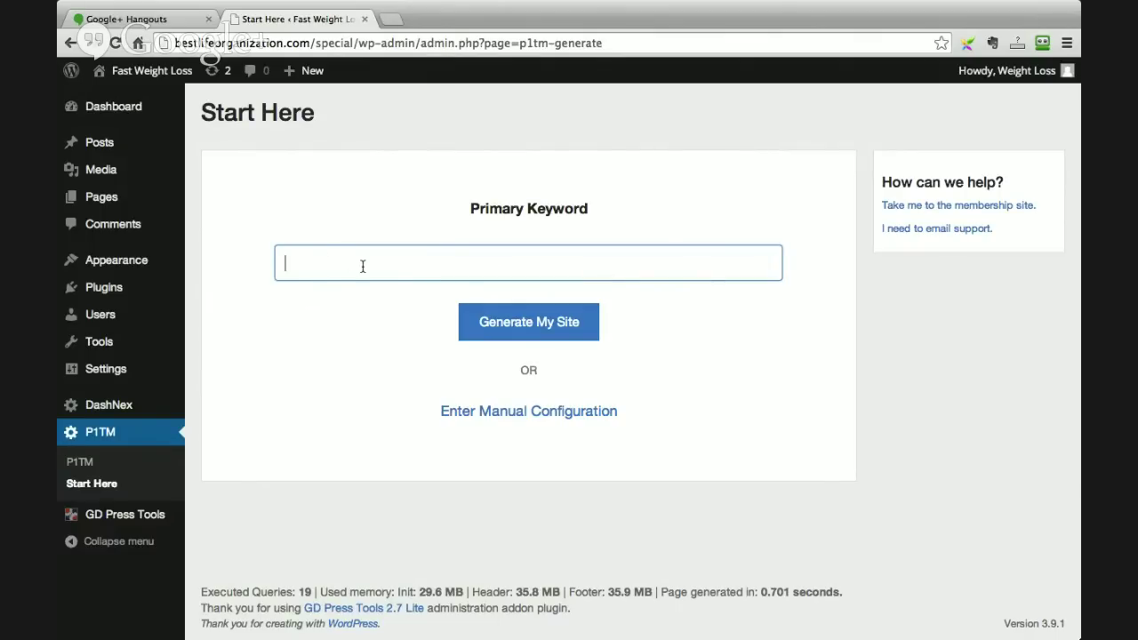
mouse_move(161, 149)
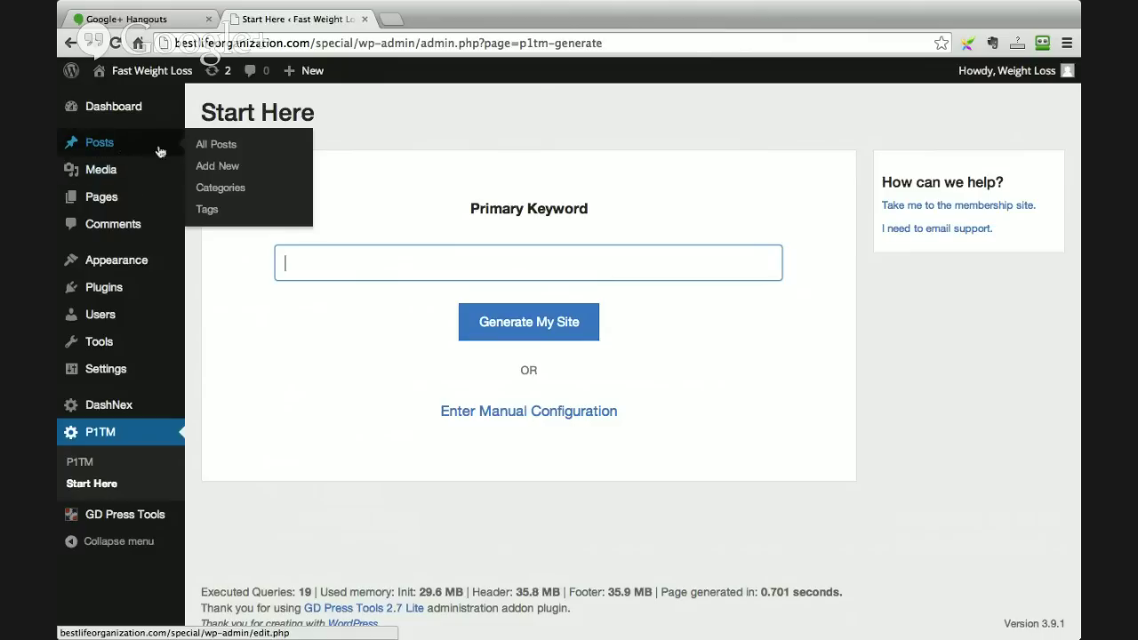
right_click(216, 154)
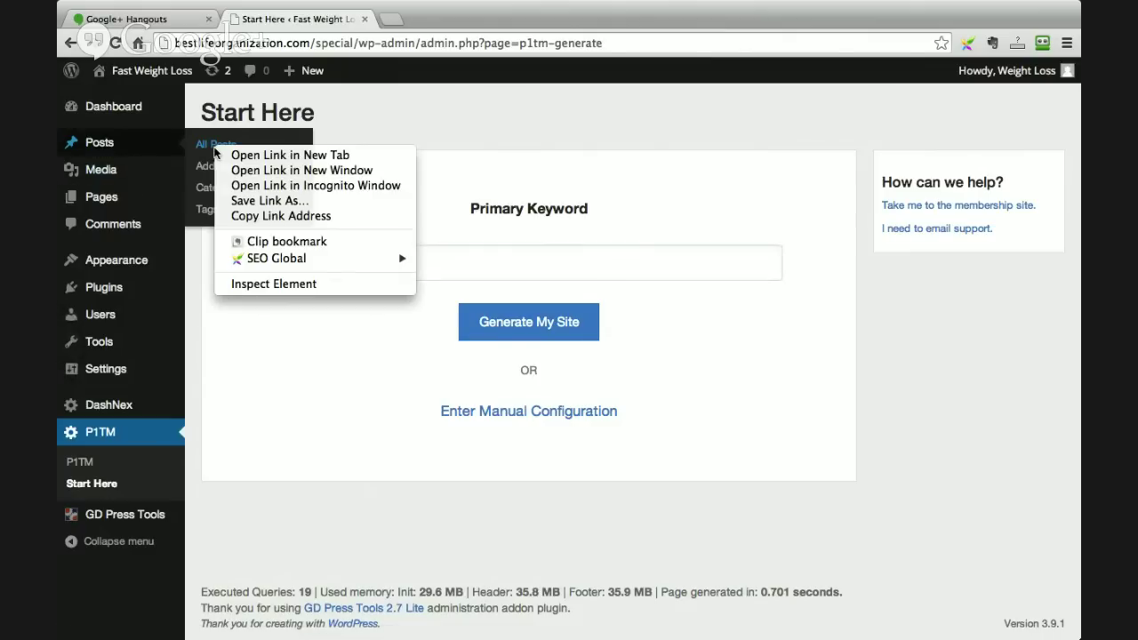
key(Escape)
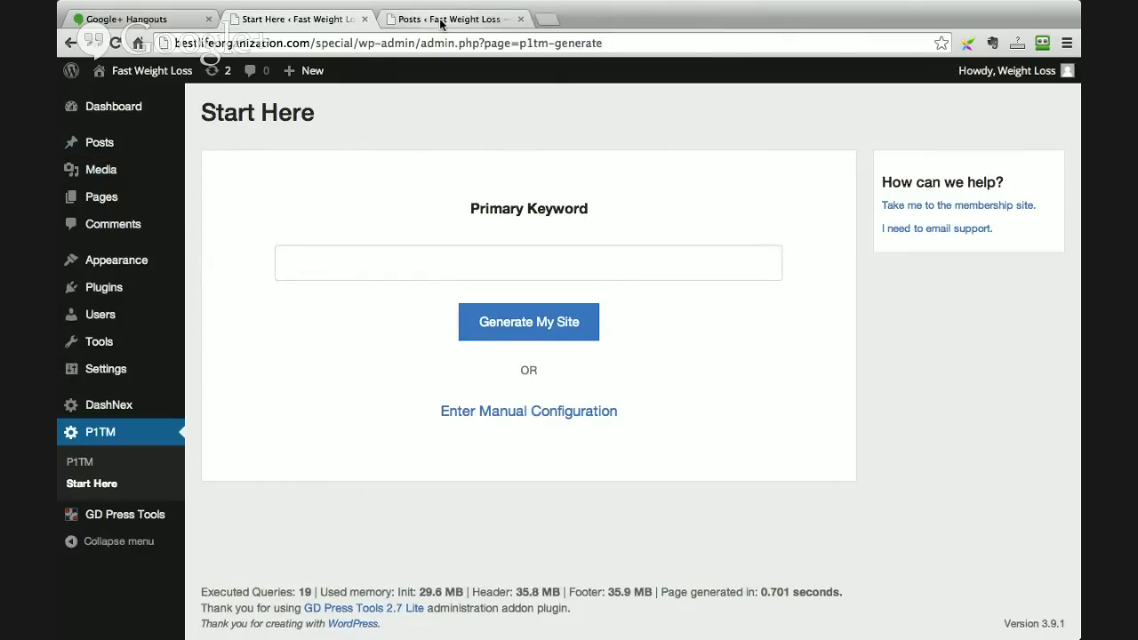
click(441, 20)
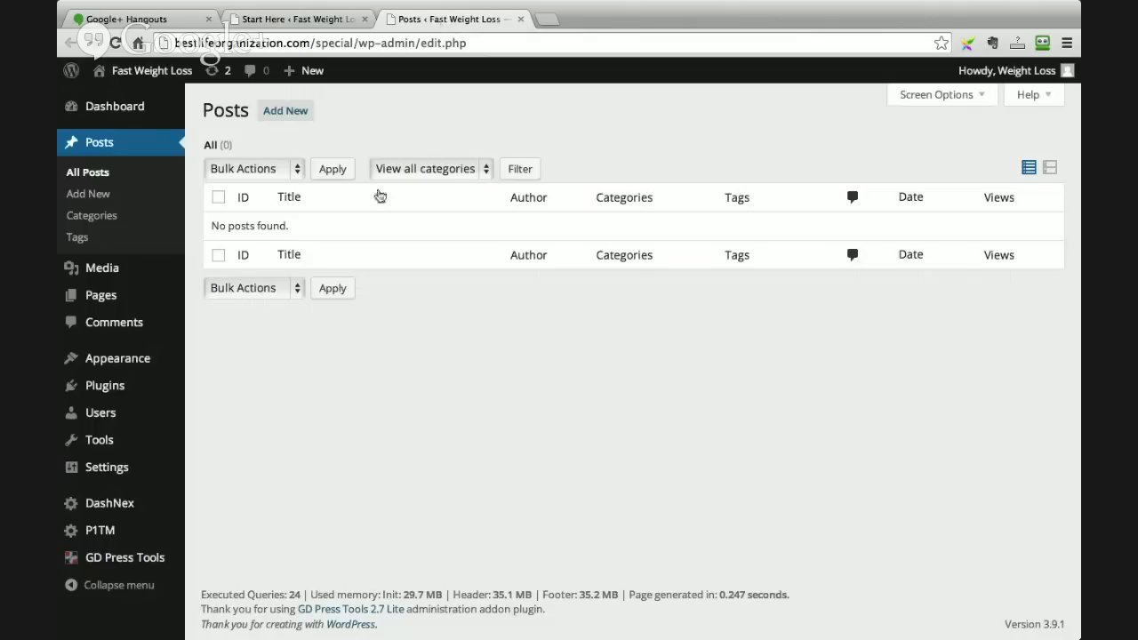
Step: Open the post Categories list and the All Pages list, each in its own new browser tab
right_click(89, 224)
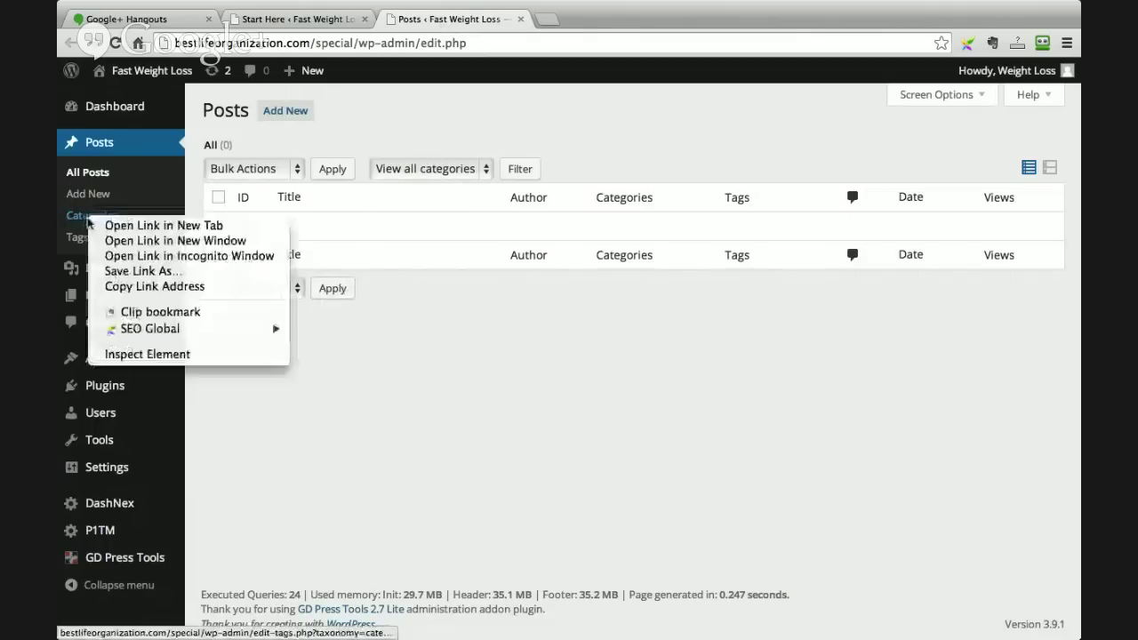
click(133, 226)
click(574, 19)
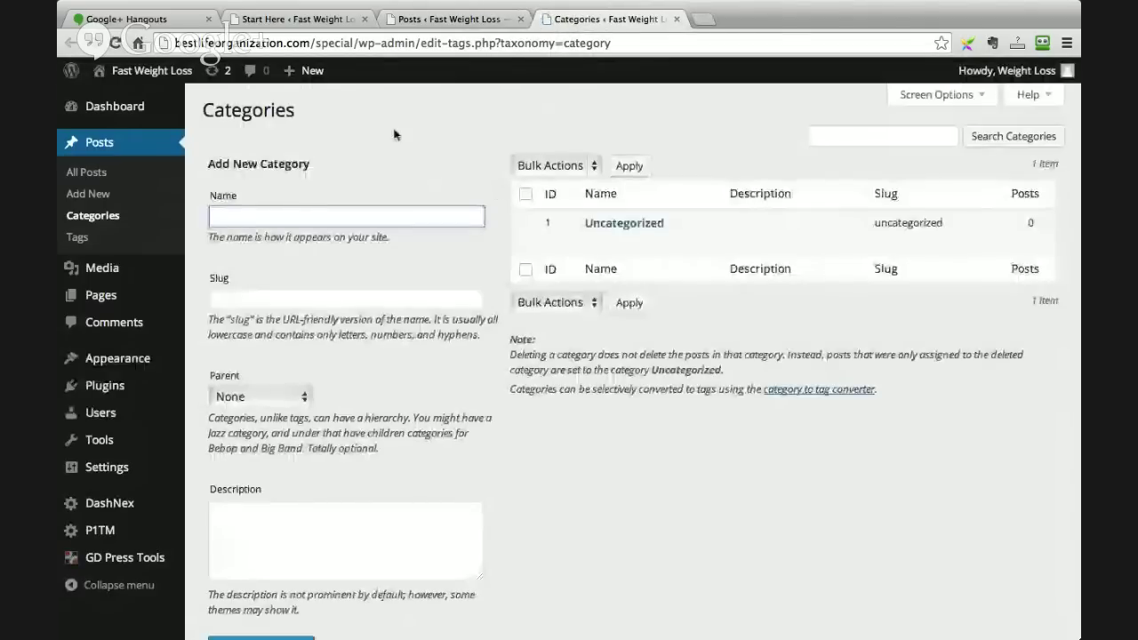
mouse_move(103, 296)
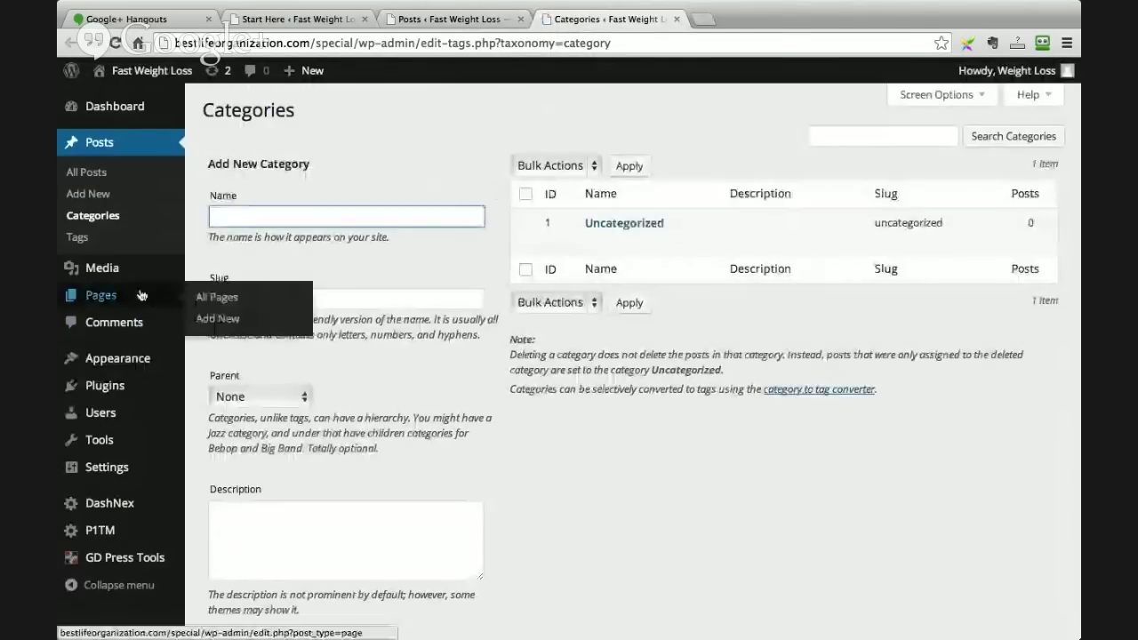
right_click(211, 300)
click(267, 304)
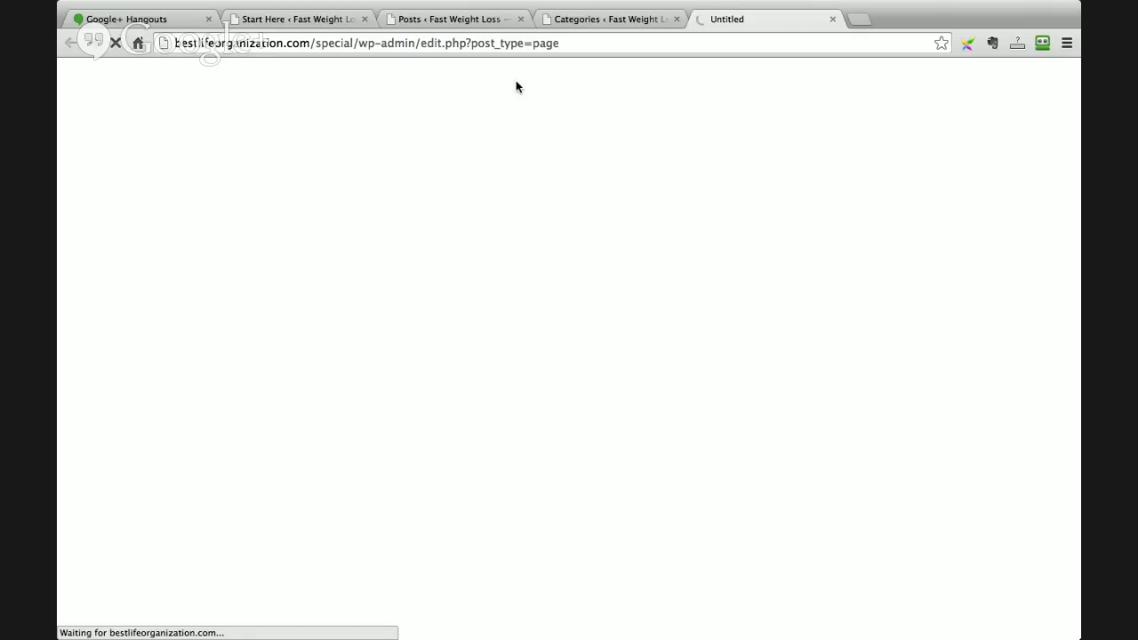
Step: Return to the Start Here page and enter "organization tips" as the primary keyword
click(607, 19)
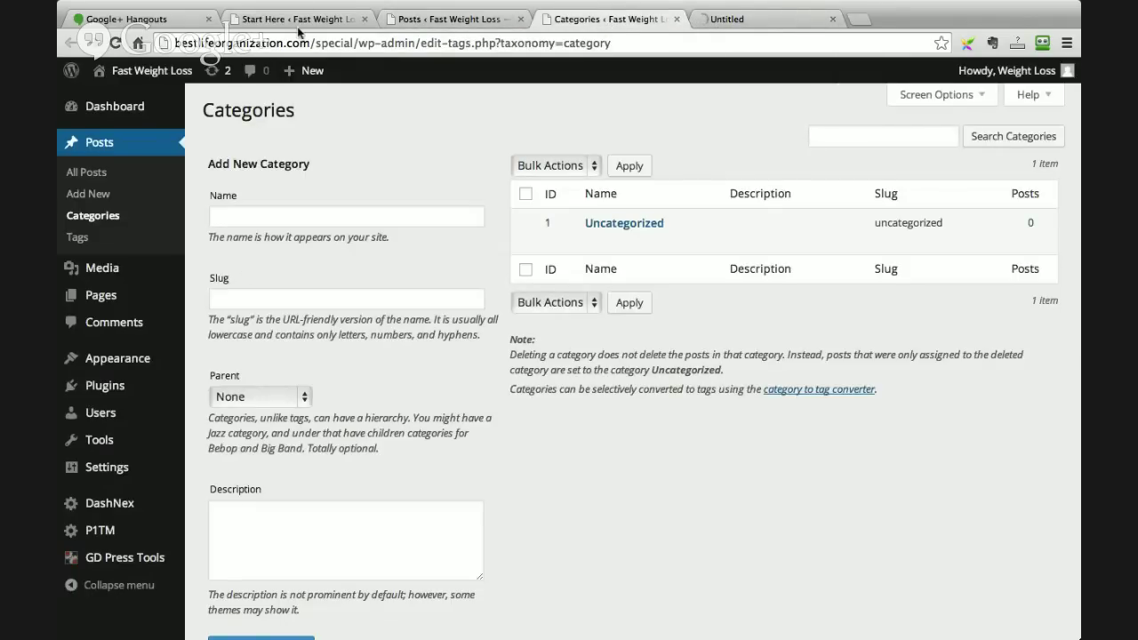
click(301, 21)
click(398, 255)
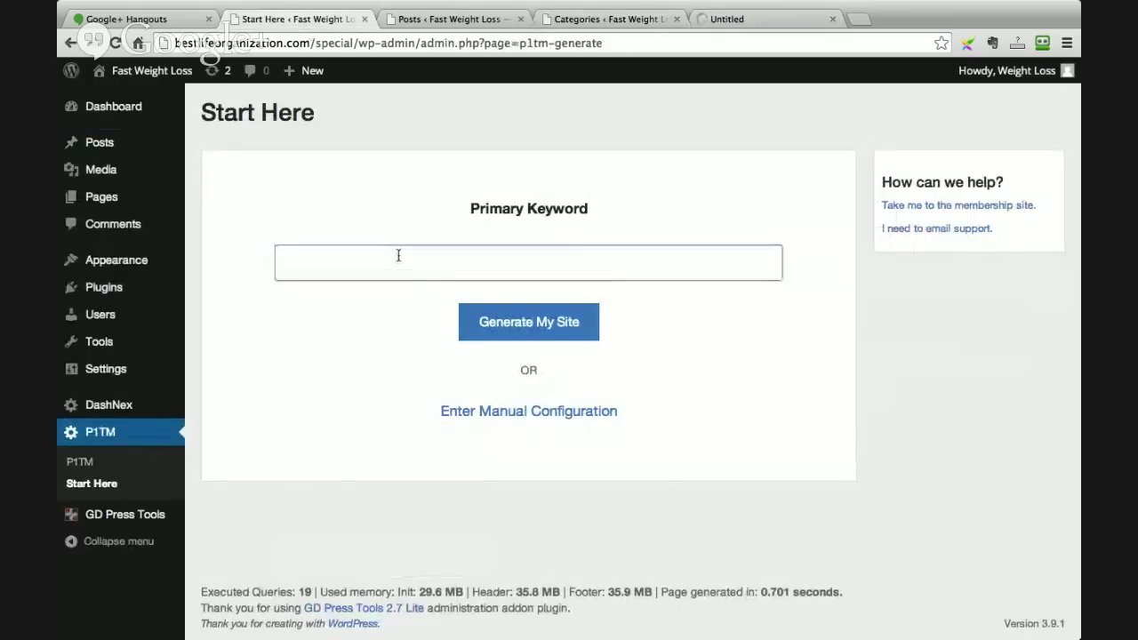
text(oreg)
key(BackSpace)
text(anization tips)
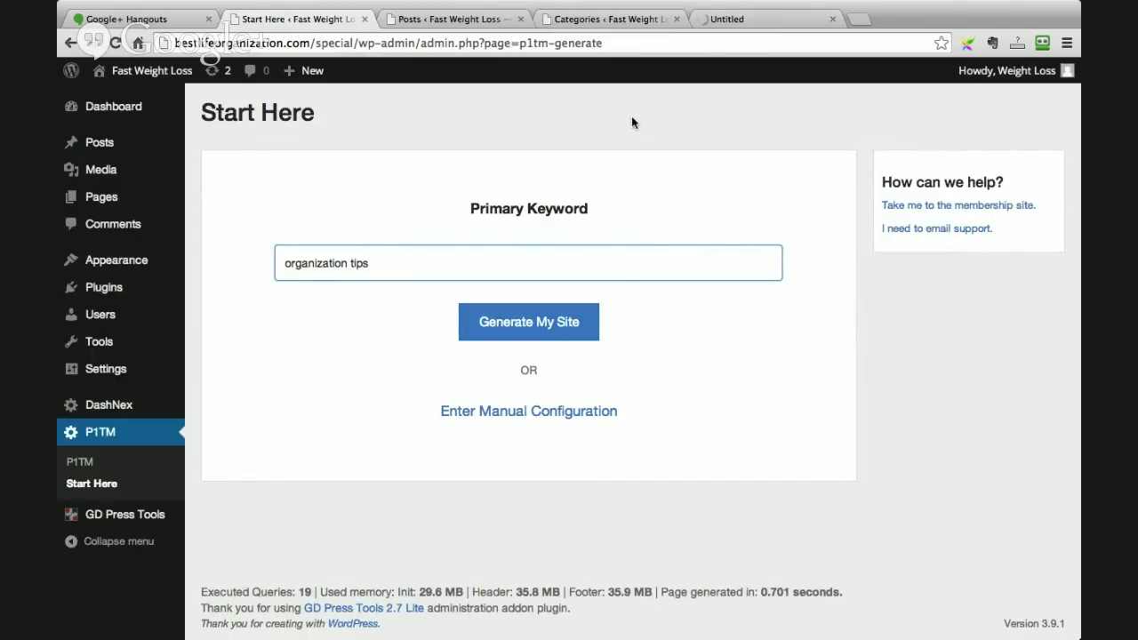
Step: Check the Pages list, then generate the site from the entered primary keyword and follow the generation log
click(745, 19)
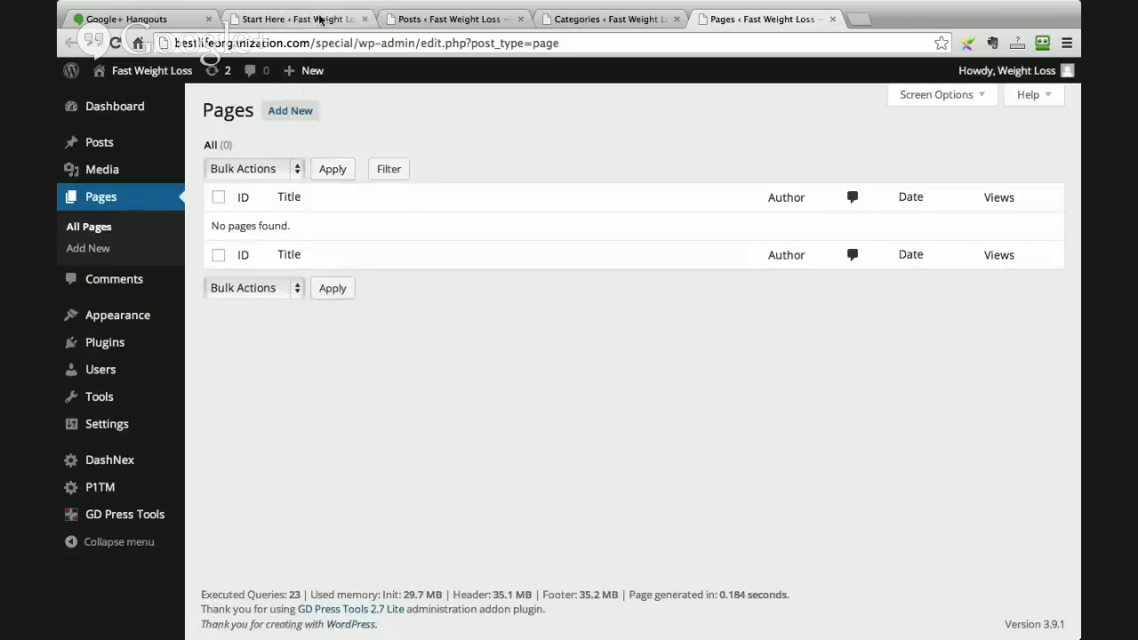
click(295, 18)
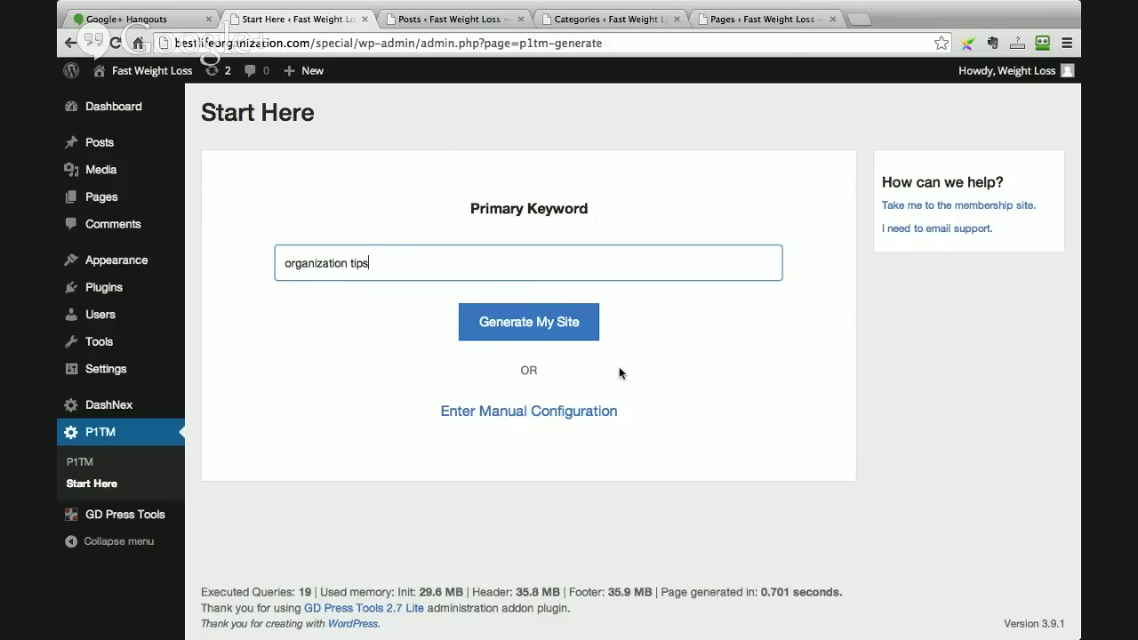
click(519, 324)
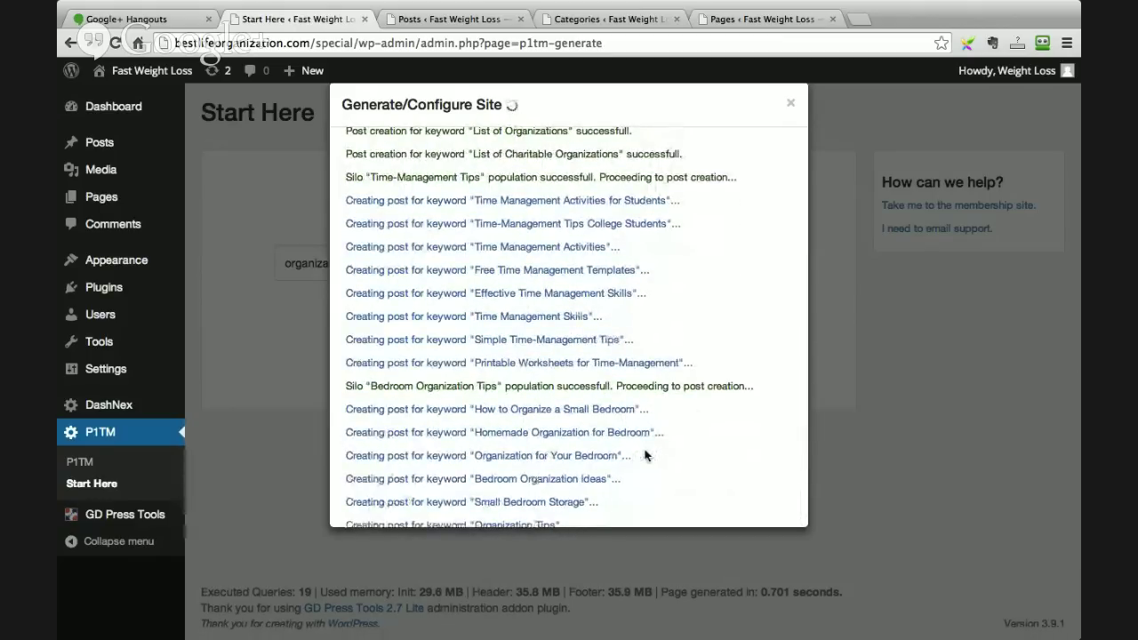
scroll(645, 453, up, 3)
scroll(645, 452, down, 3)
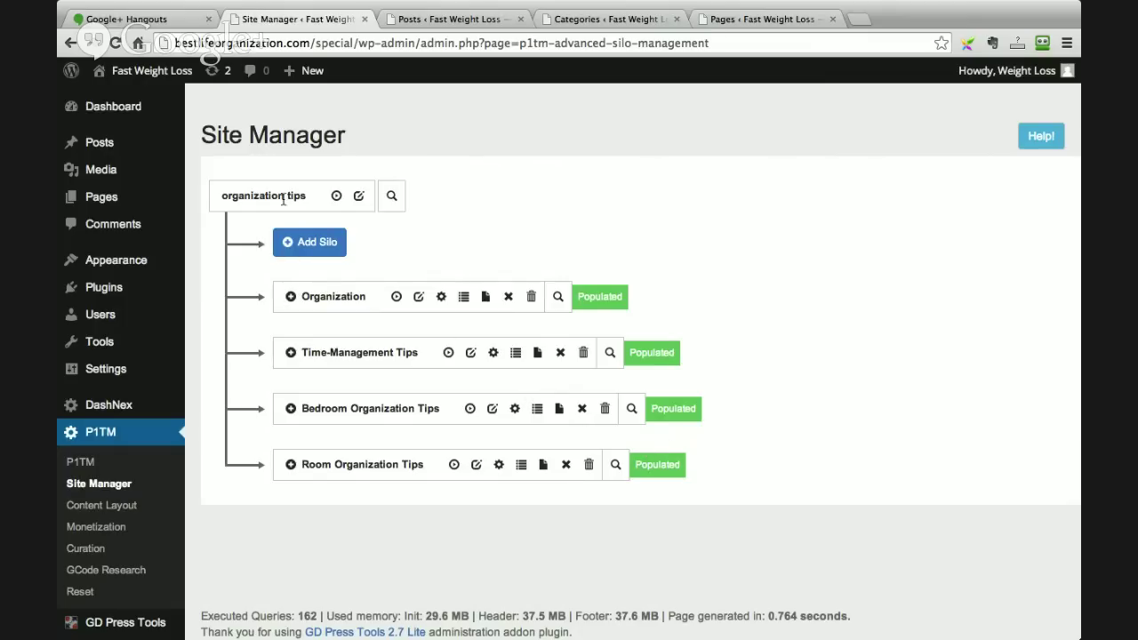
Step: Expand the Organization silo in the Site Manager and examine the content entries under it
drag(222, 196, 310, 197)
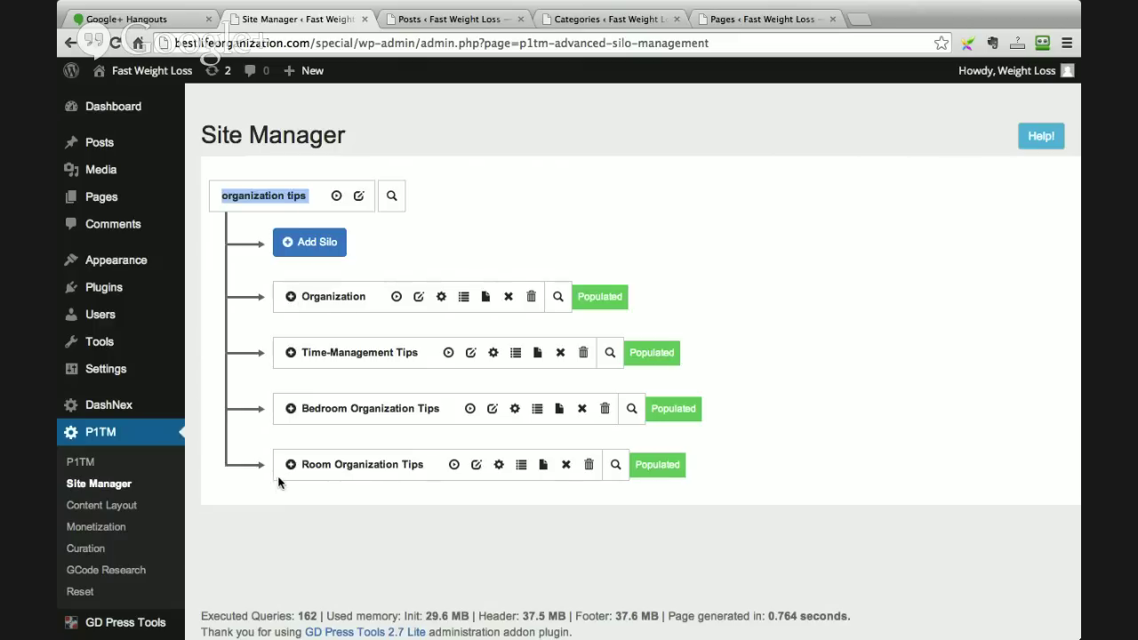
click(290, 296)
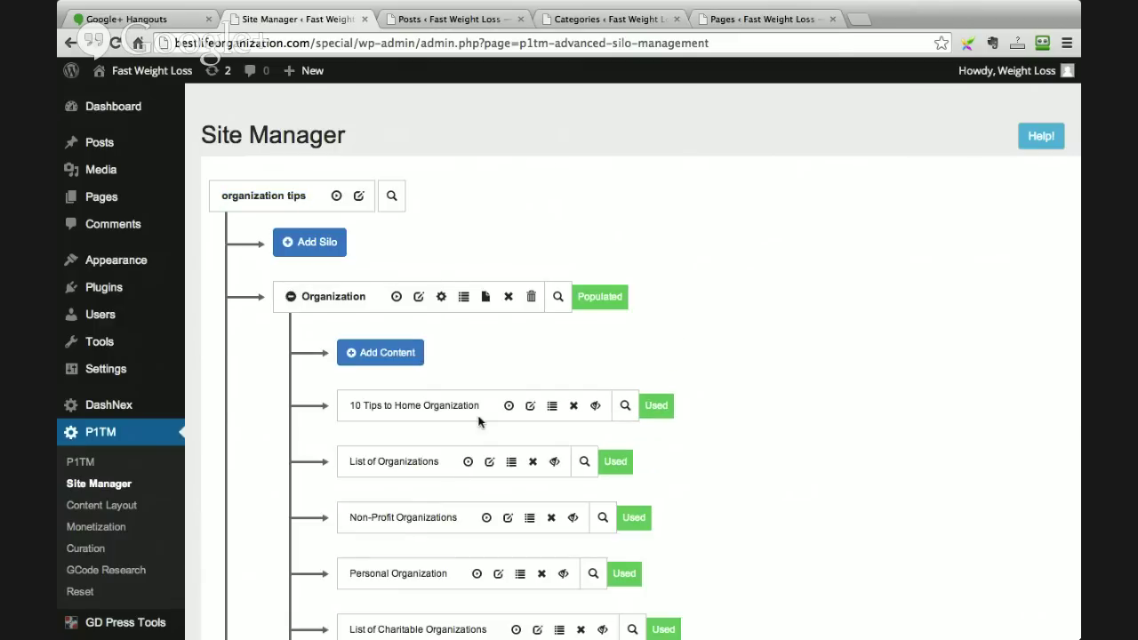
scroll(478, 423, down, 5)
scroll(478, 423, down, 3)
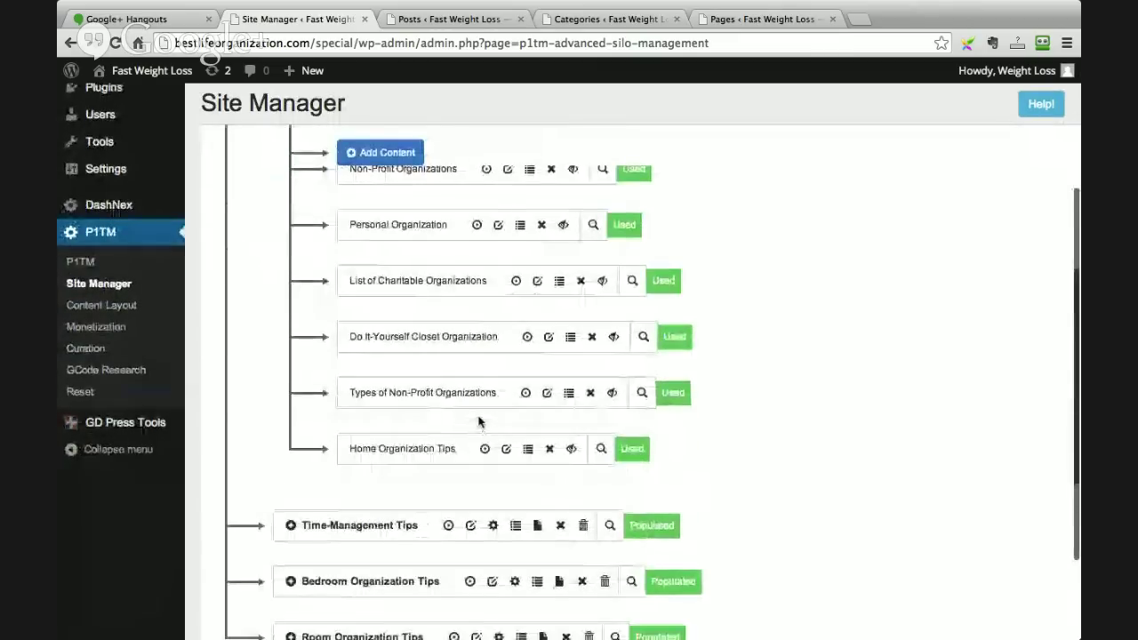
Step: Refresh the All Posts list and review the generated posts with their assigned categories
click(449, 19)
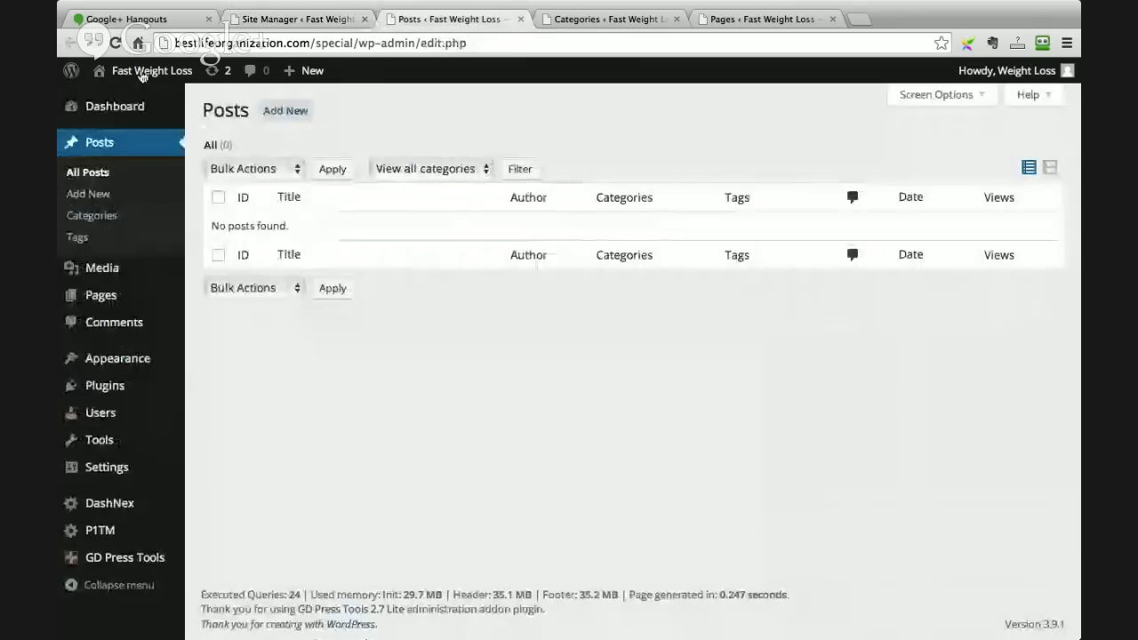
click(151, 71)
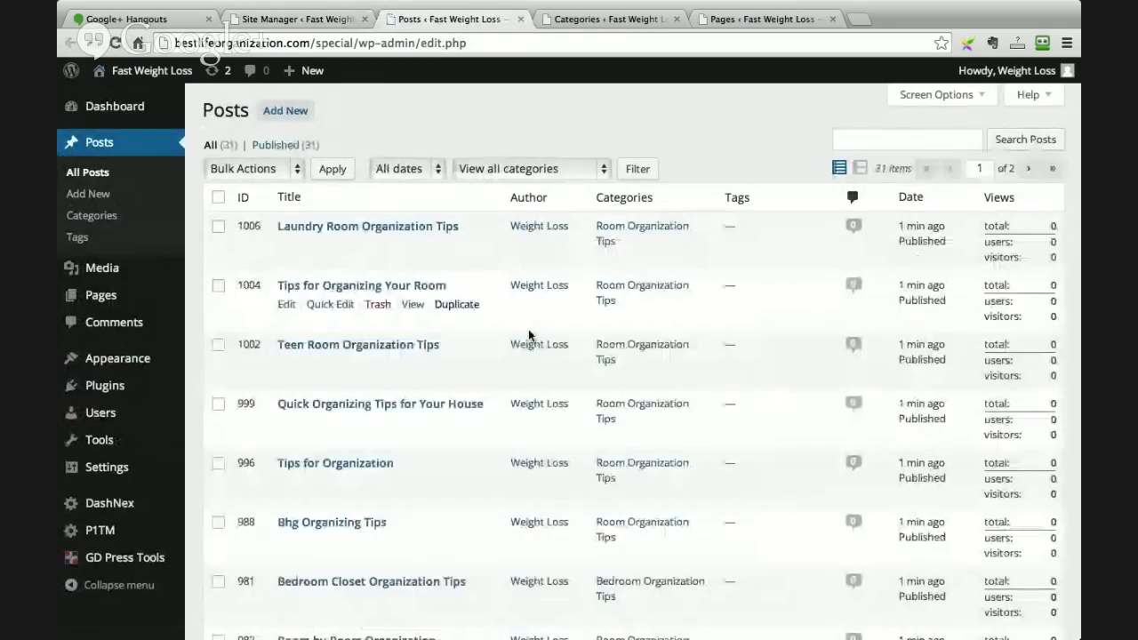
scroll(524, 347, down, 3)
scroll(522, 355, up, 4)
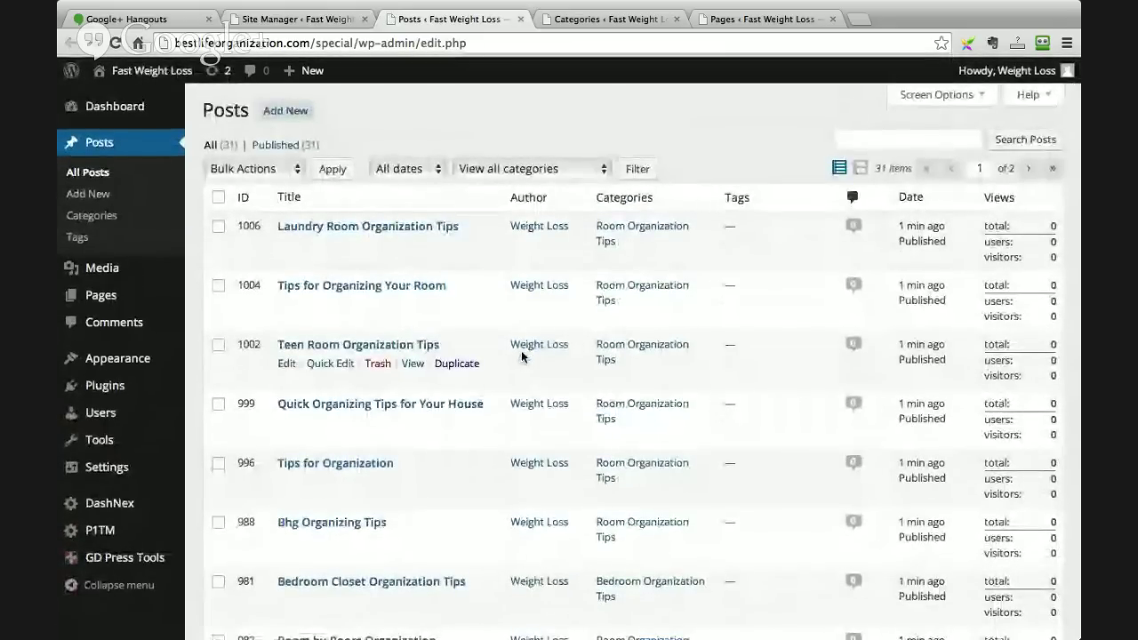
scroll(521, 356, down, 2)
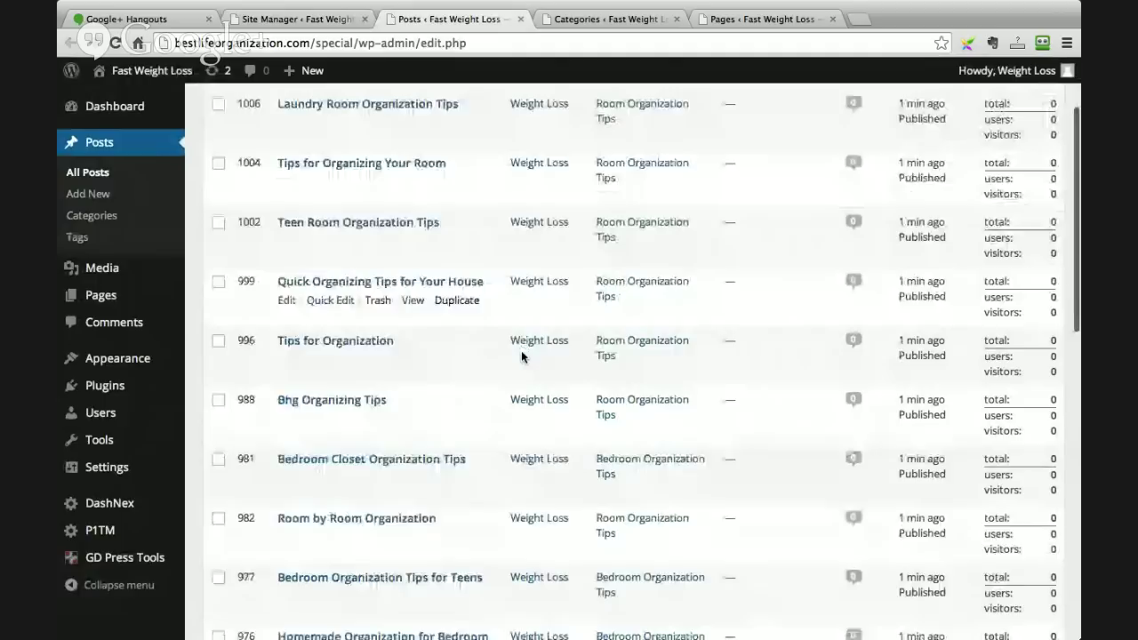
scroll(521, 355, down, 6)
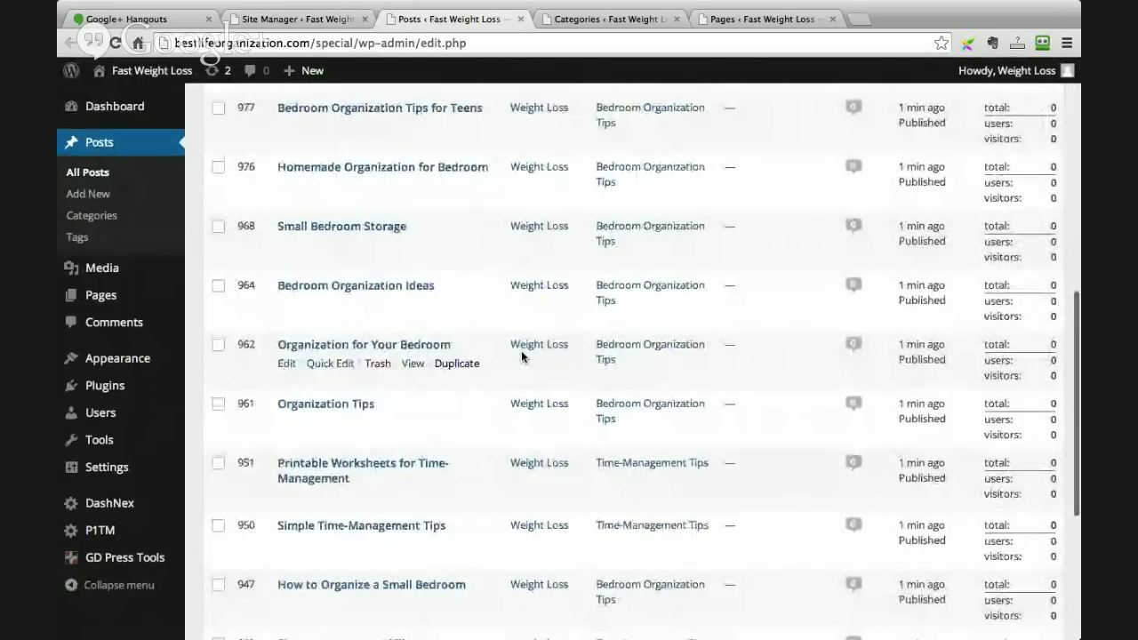
scroll(522, 356, up, 8)
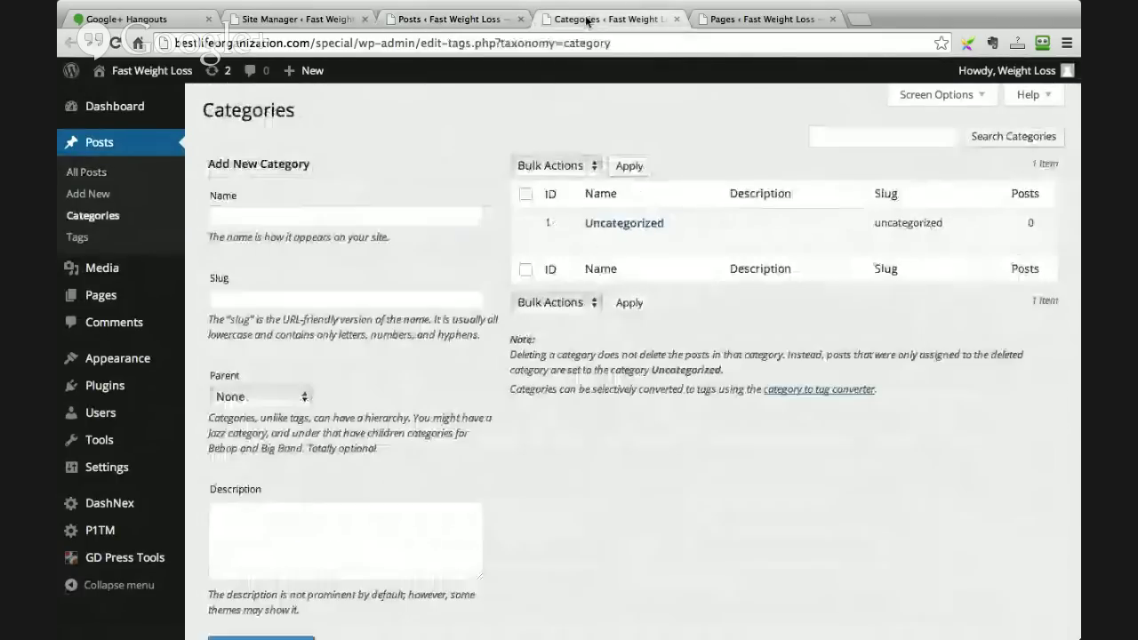
Step: Reload the Categories list and review the categories generated for the silos
click(586, 20)
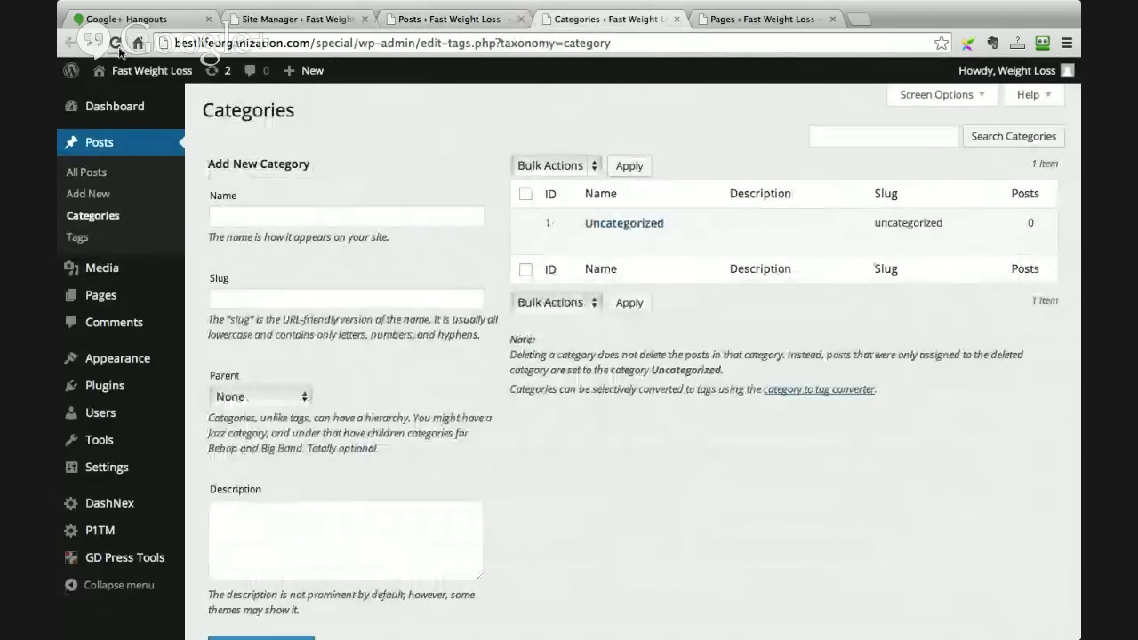
click(117, 45)
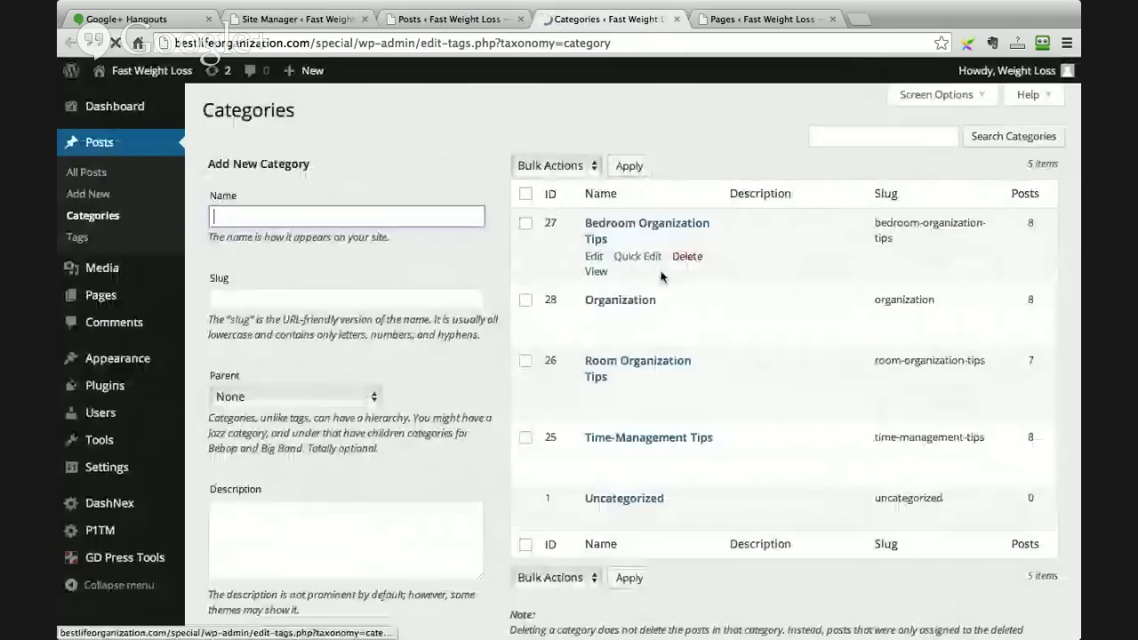
scroll(689, 368, down, 1)
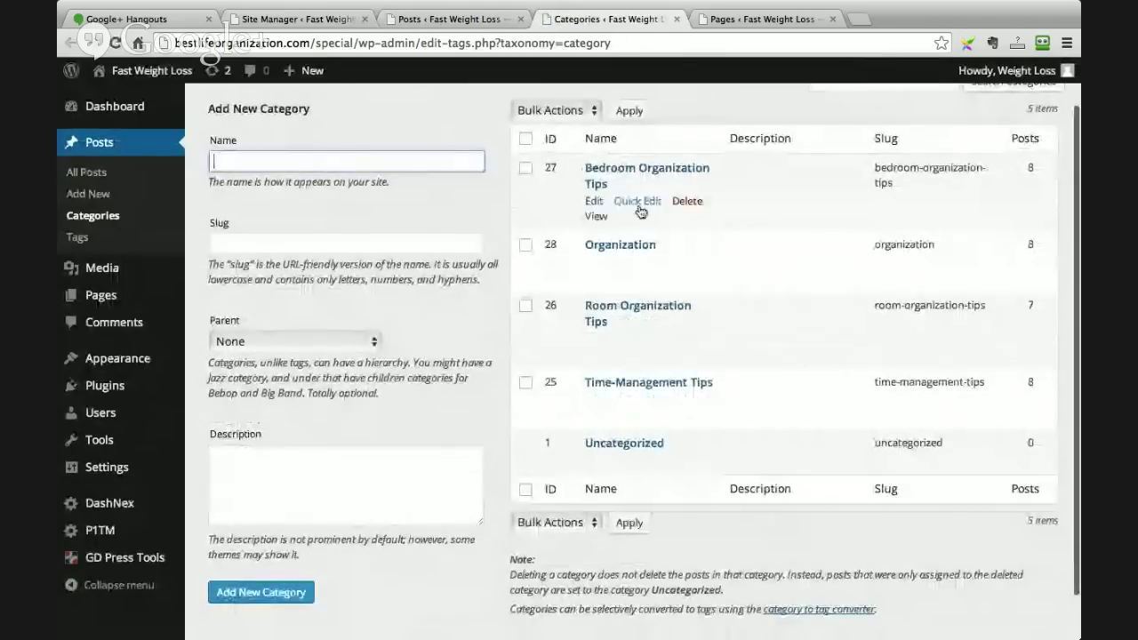
scroll(597, 406, down, 1)
Step: Reload the All Pages list and compare the generated pages with the post categories
click(753, 25)
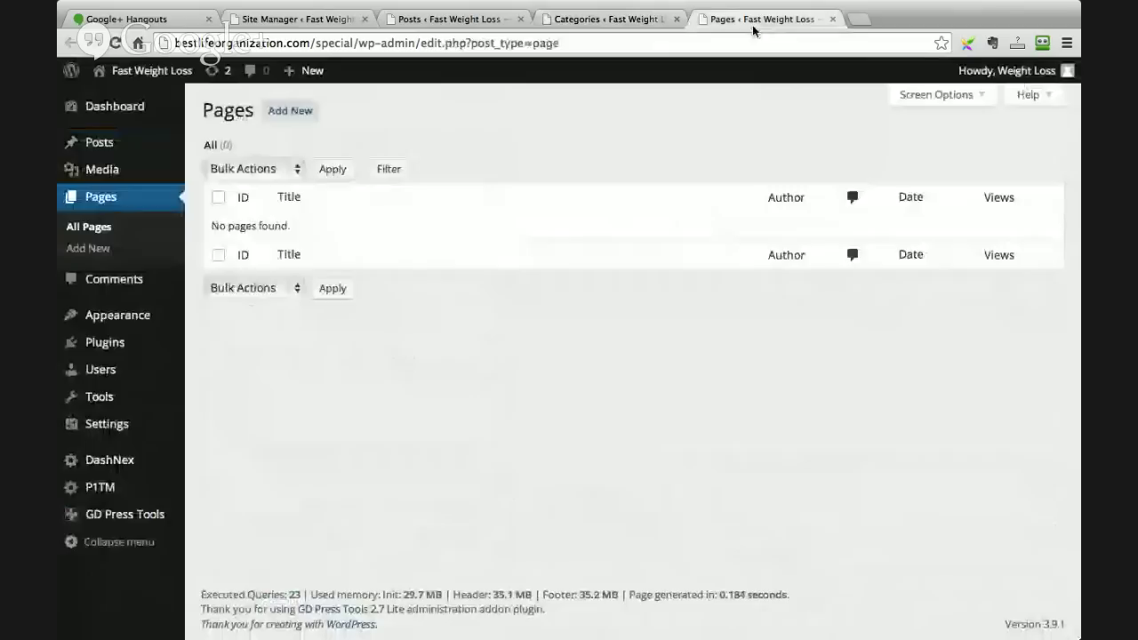
click(116, 43)
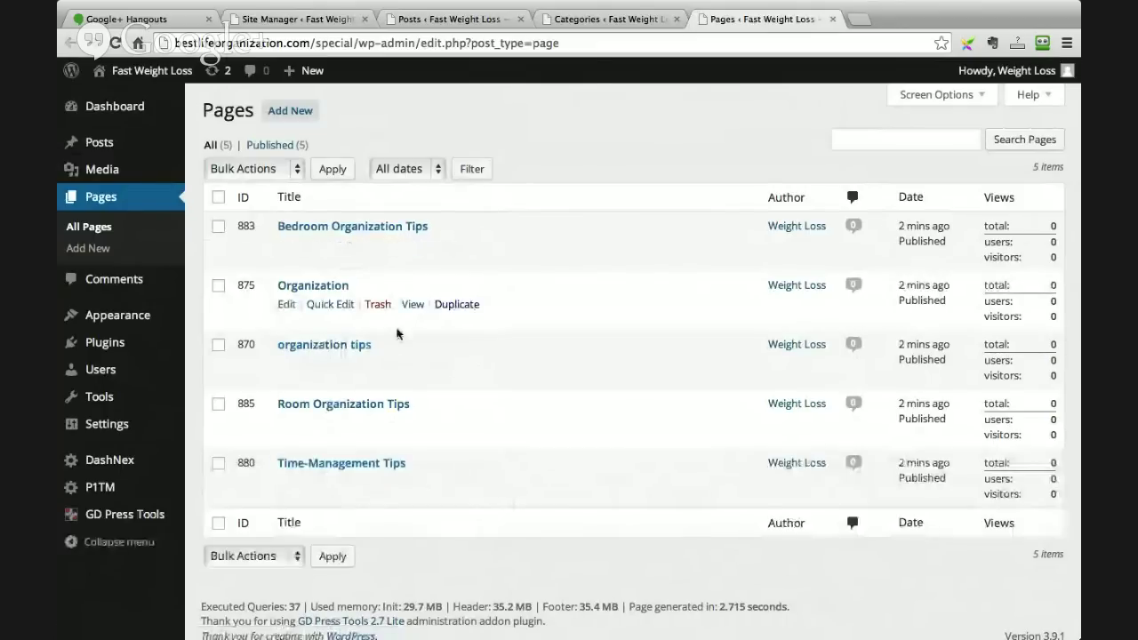
click(618, 28)
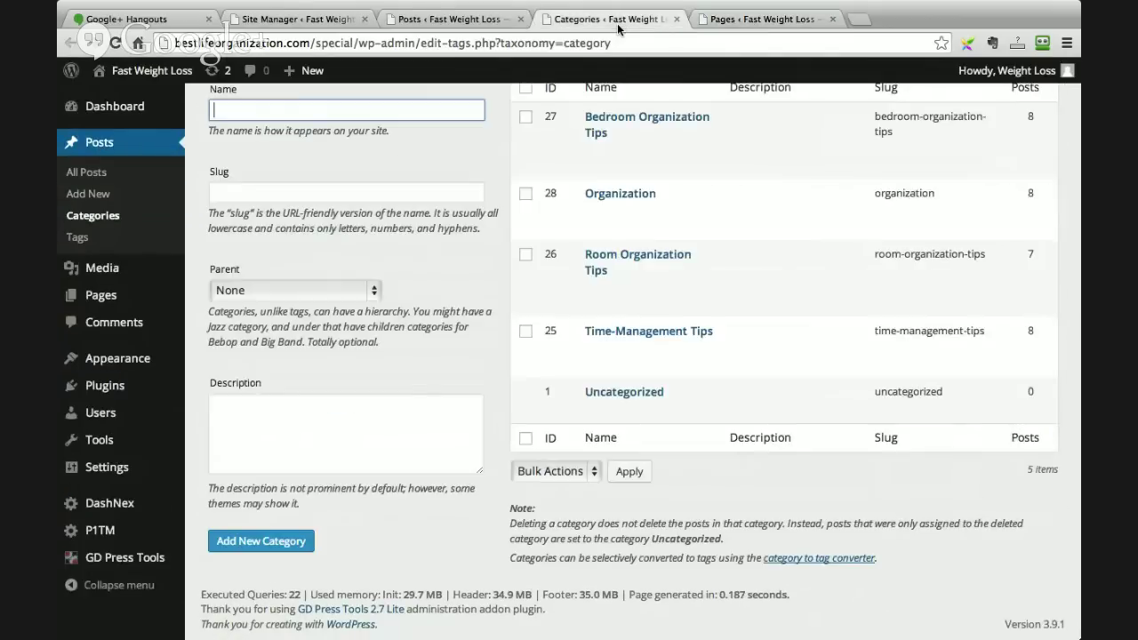
scroll(607, 165, up, 2)
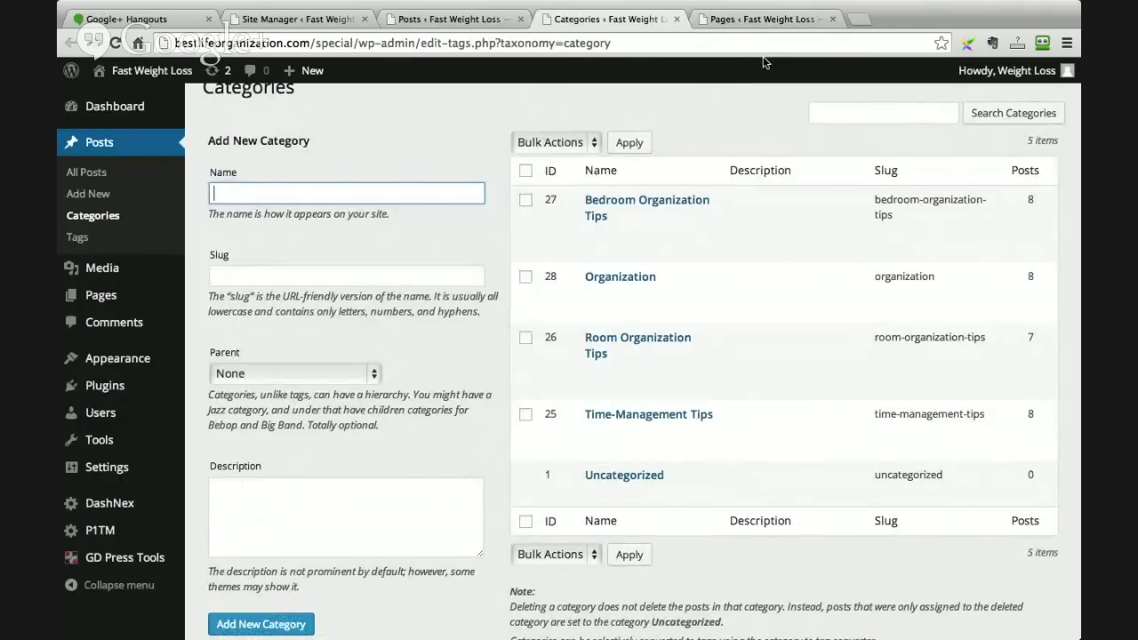
mouse_move(633, 235)
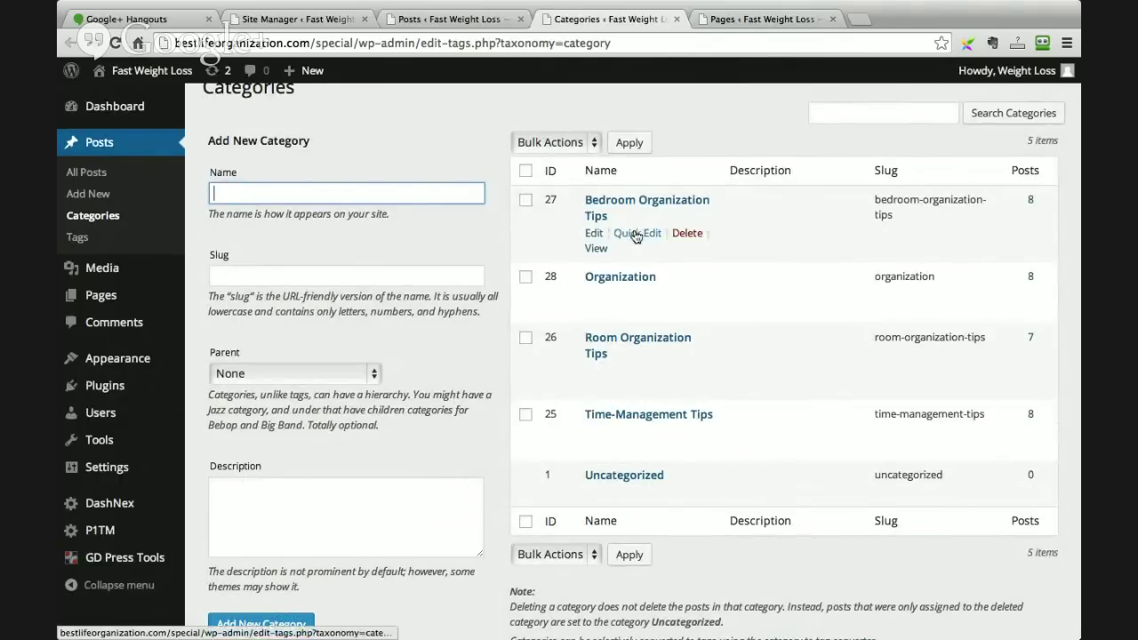
click(764, 19)
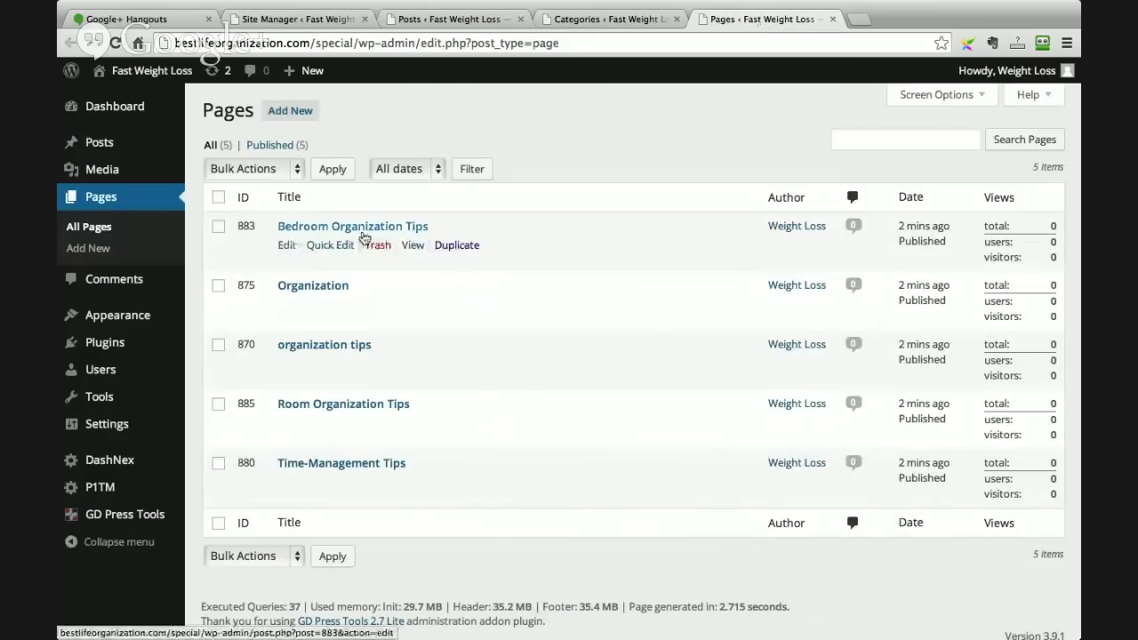
Step: Return to the Site Manager and examine the Organization silo, collapsed and expanded, with its content entries
click(297, 18)
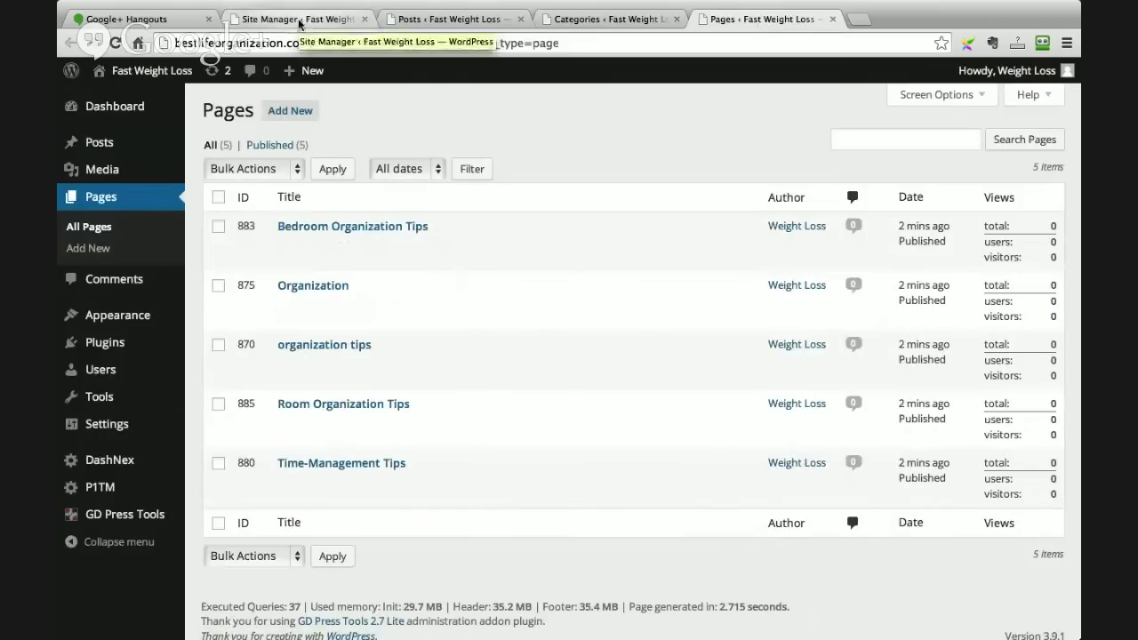
scroll(501, 267, up, 5)
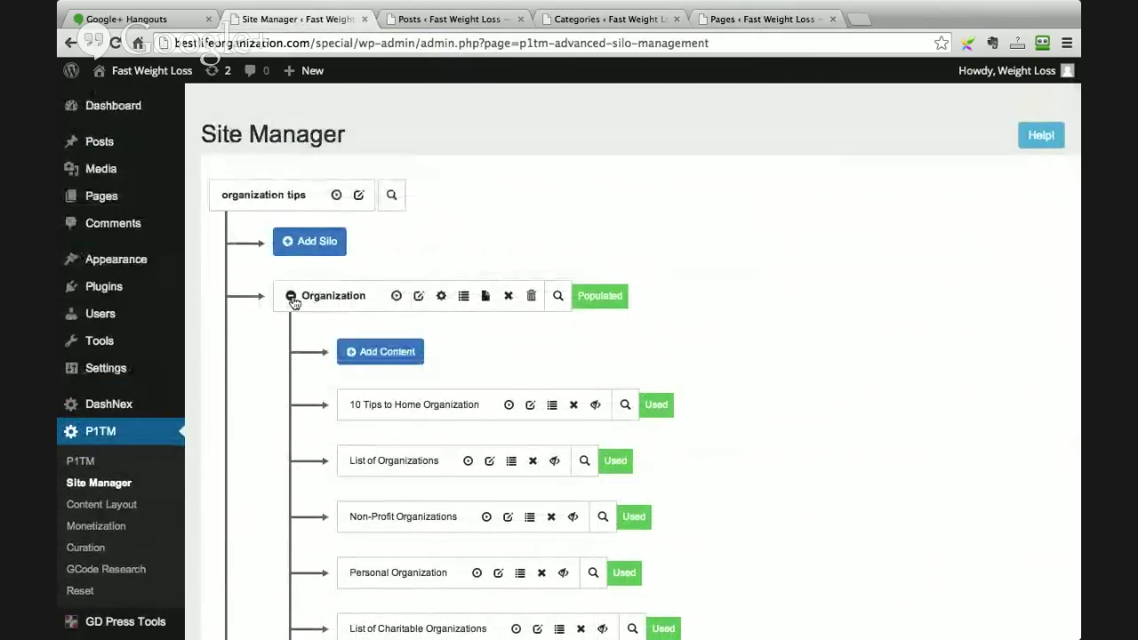
click(291, 296)
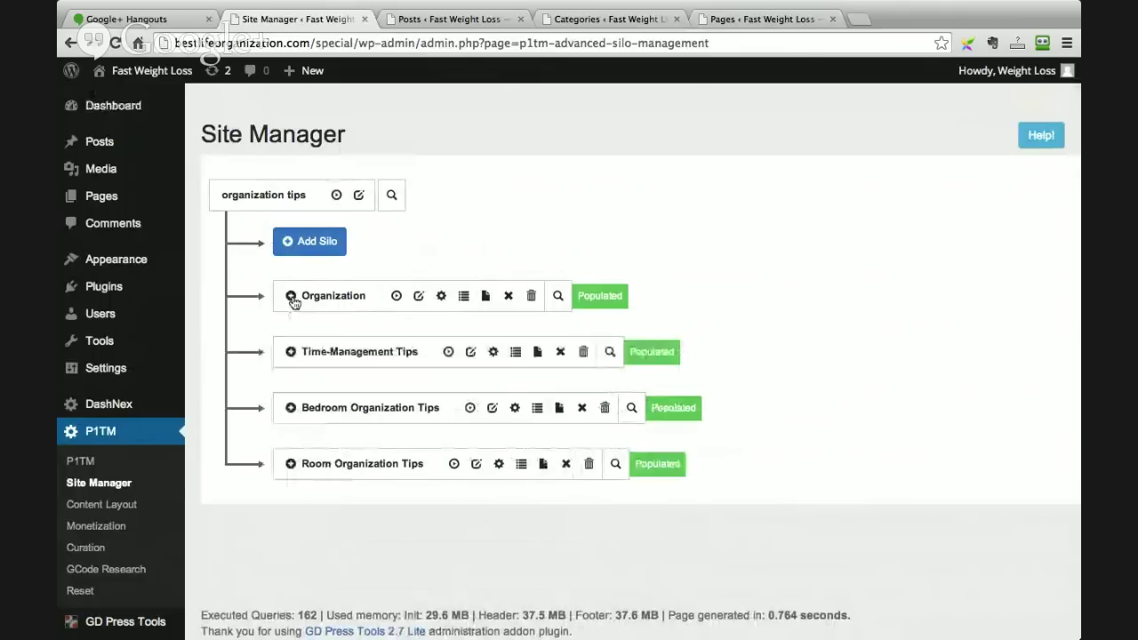
click(292, 296)
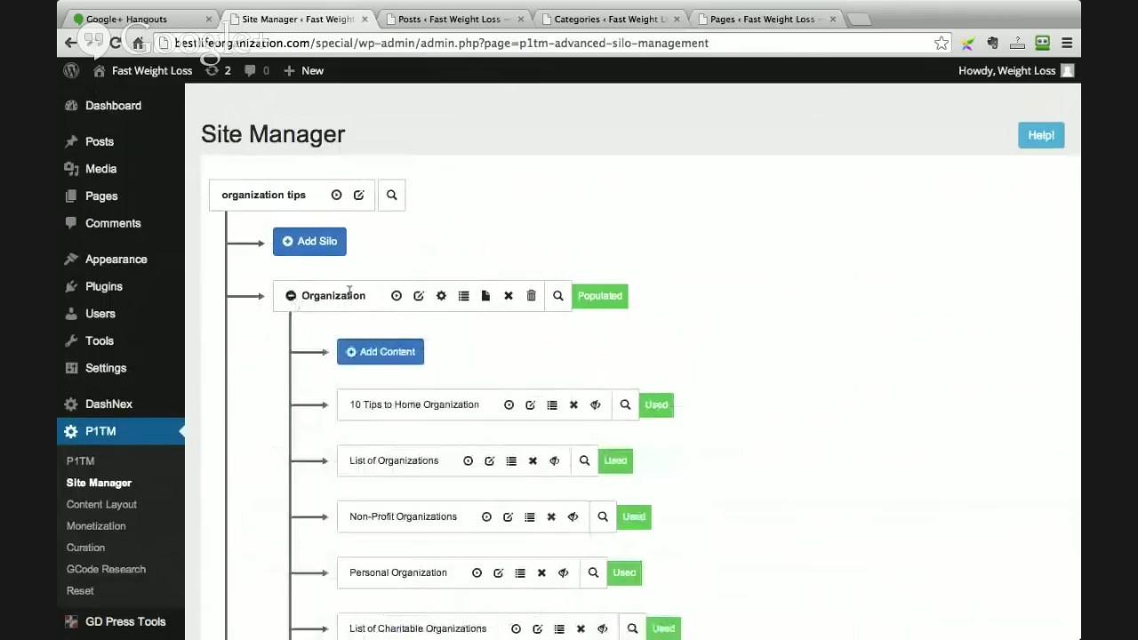
scroll(481, 346, down, 1)
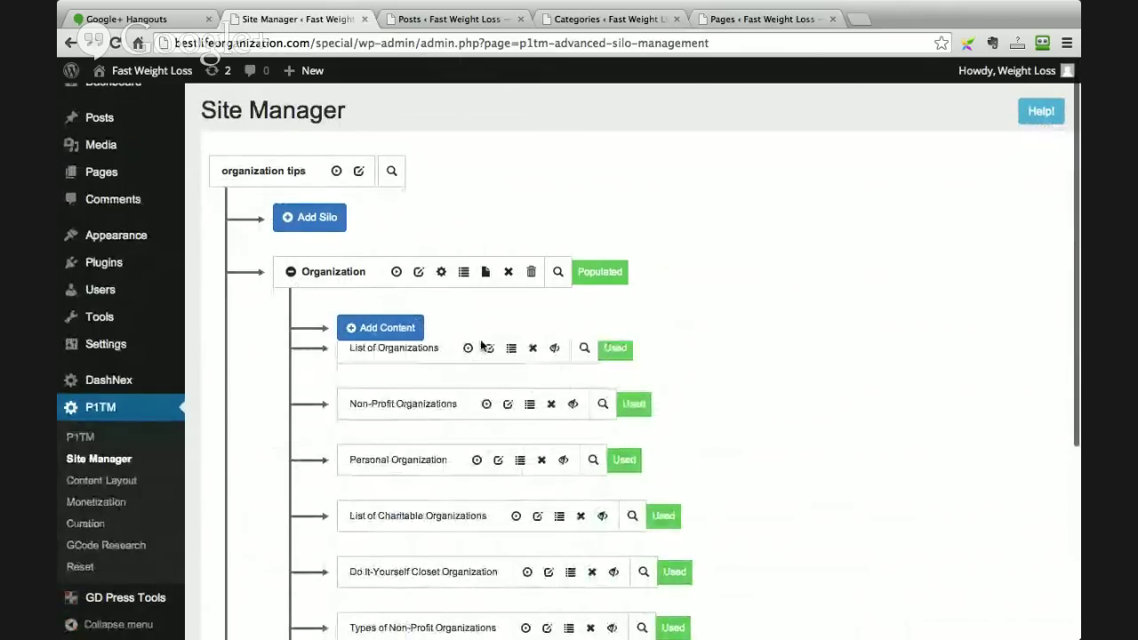
scroll(718, 339, down, 1)
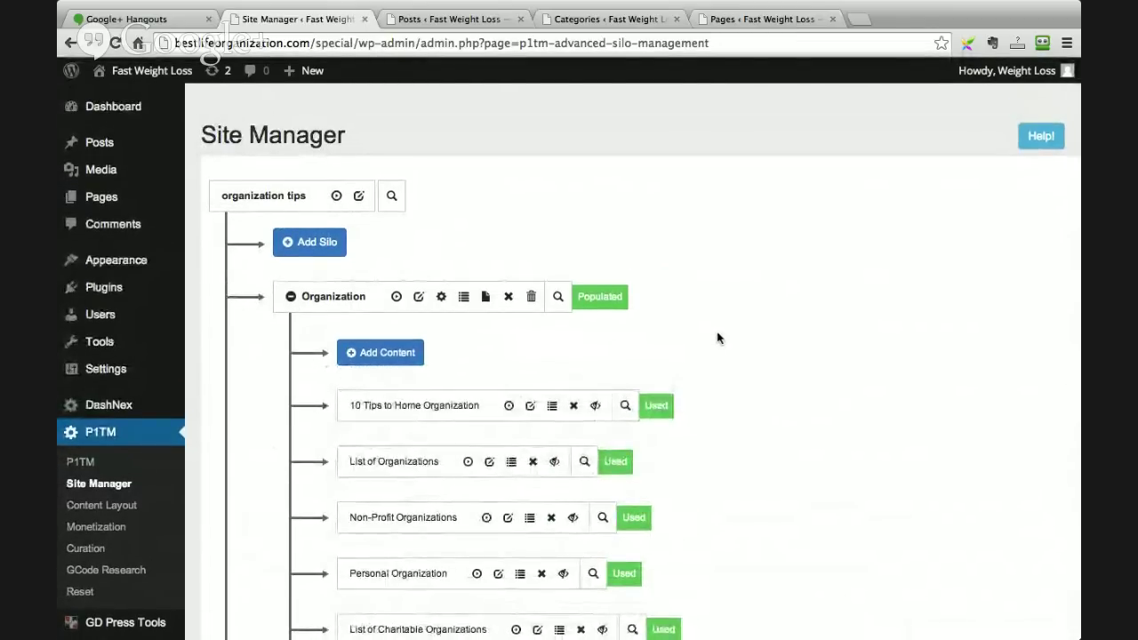
click(290, 298)
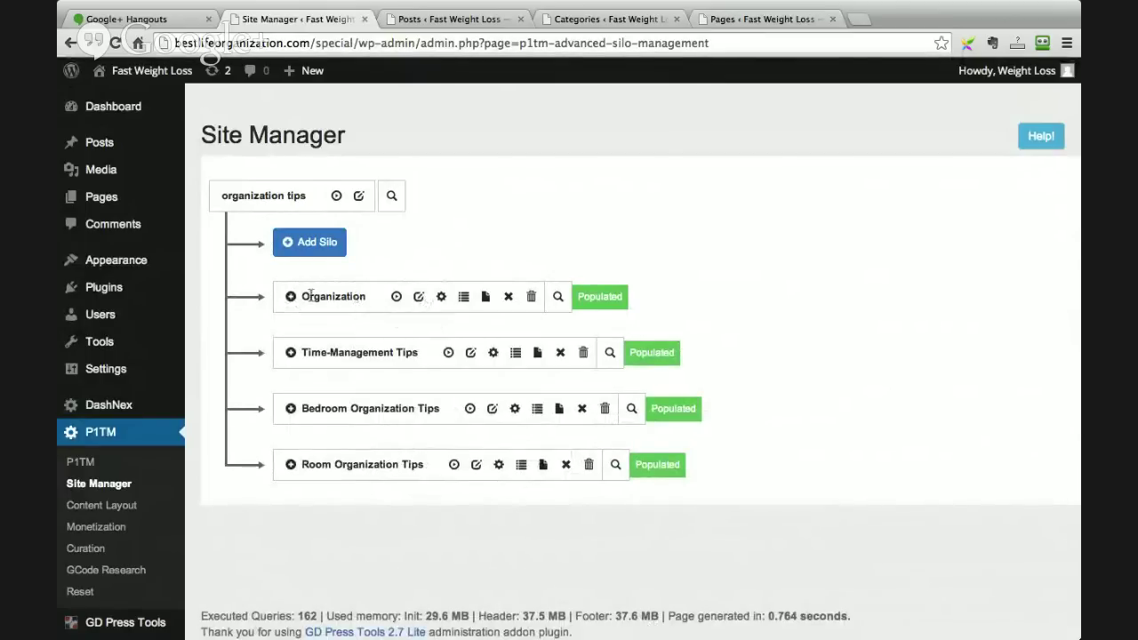
click(290, 298)
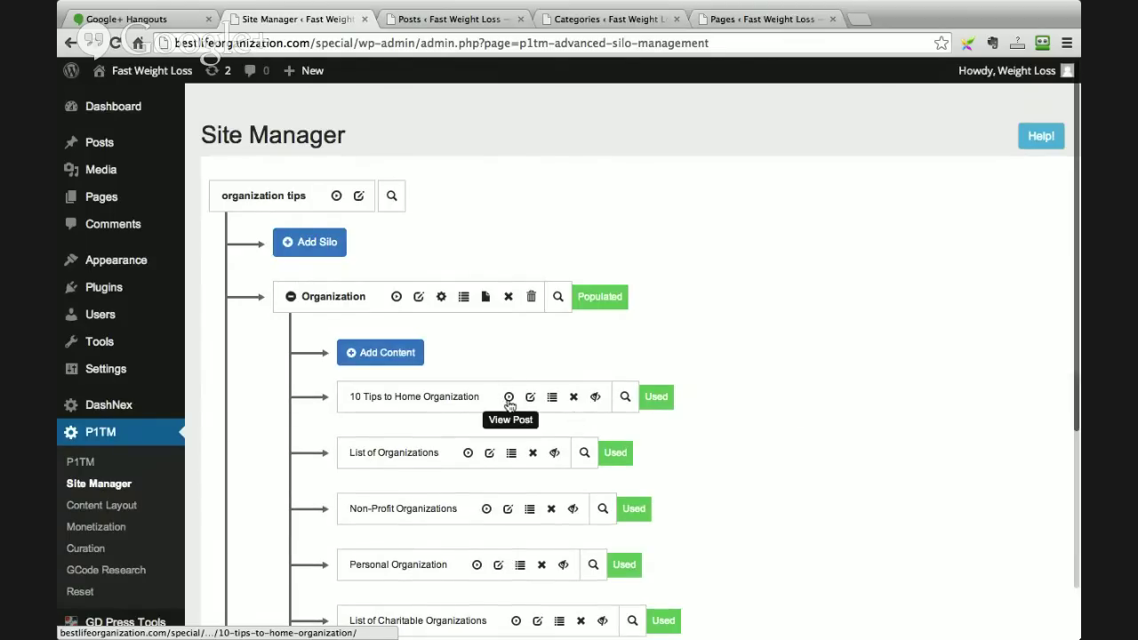
scroll(510, 405, down, 5)
scroll(510, 404, up, 5)
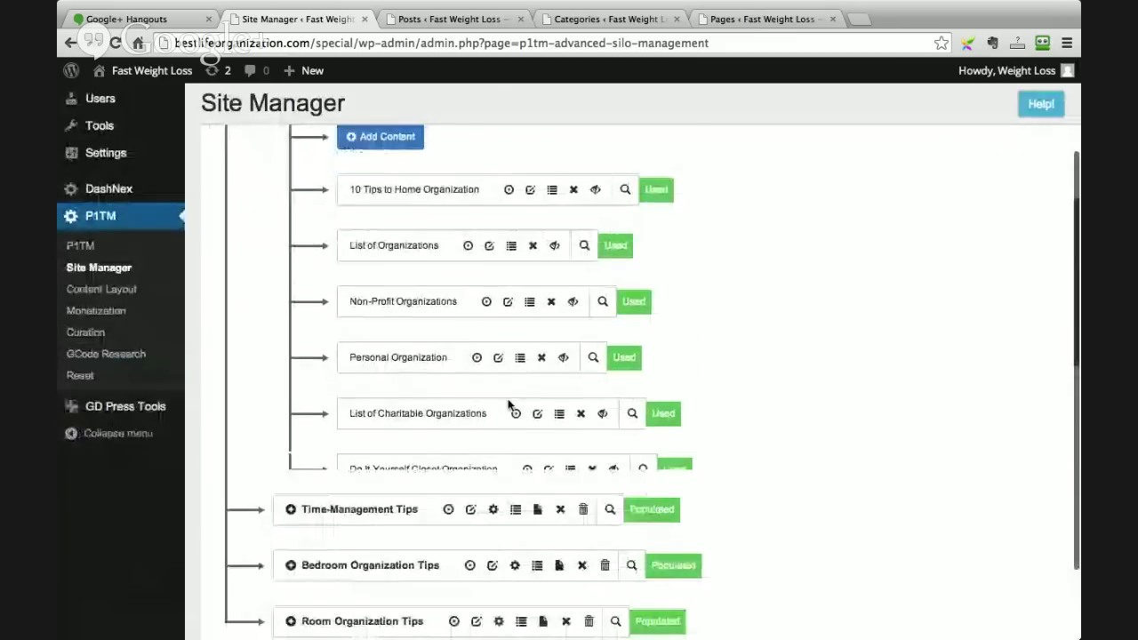
Step: Collapse the Organization silo and delete it from the site structure, confirming the deletion
click(297, 210)
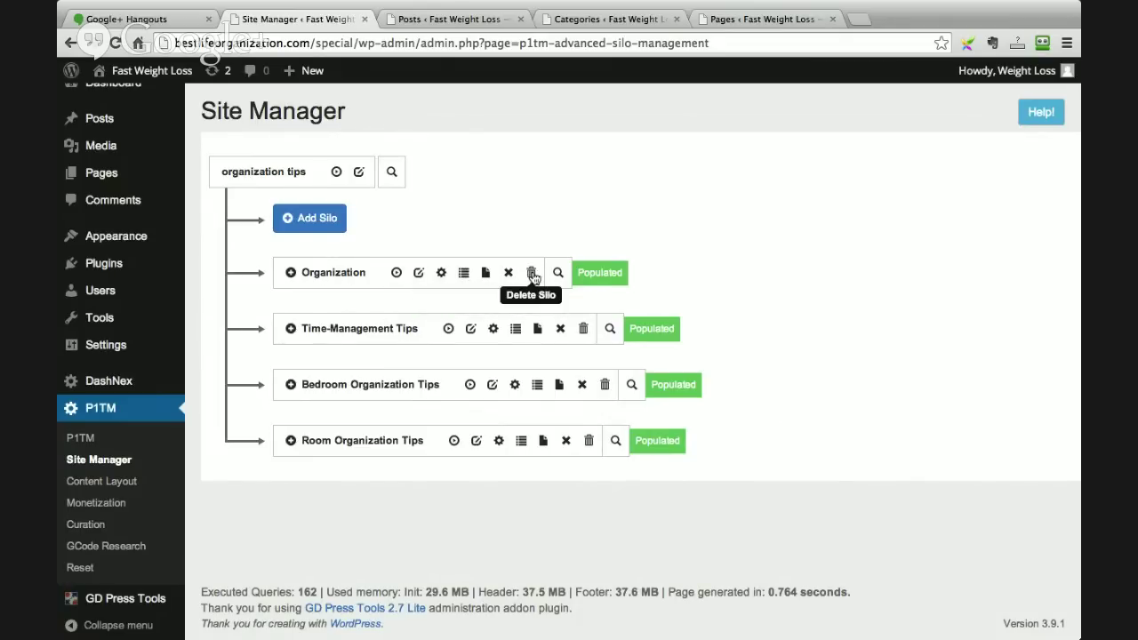
click(531, 274)
click(762, 287)
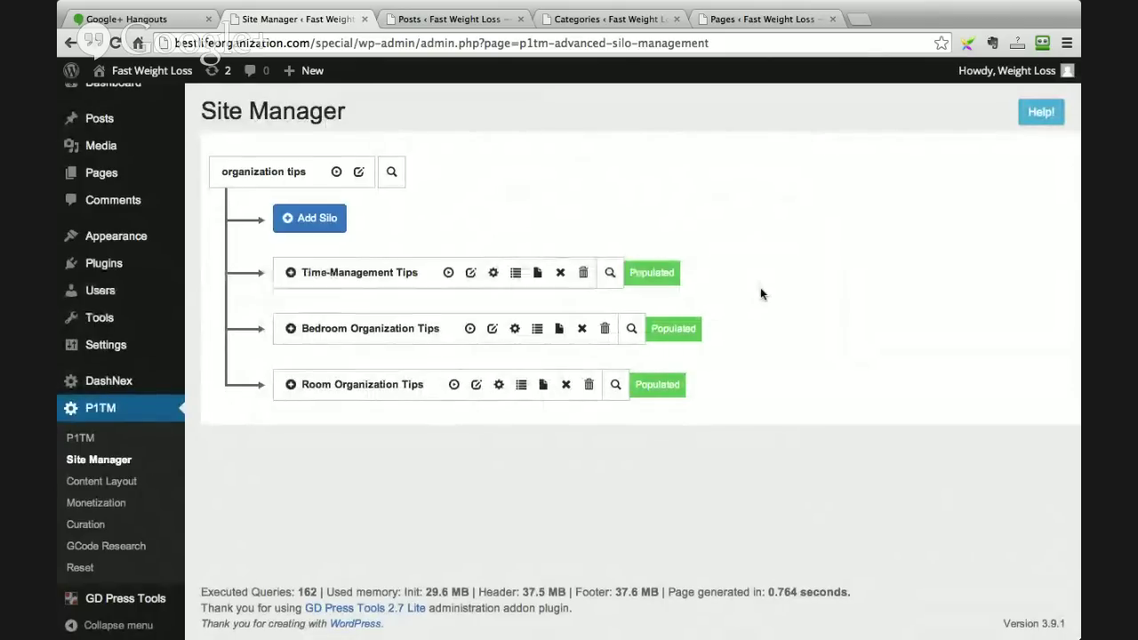
Step: Reload the posts, categories and pages lists to check the effect of deleting the Organization silo, and return to the Site Manager
click(449, 18)
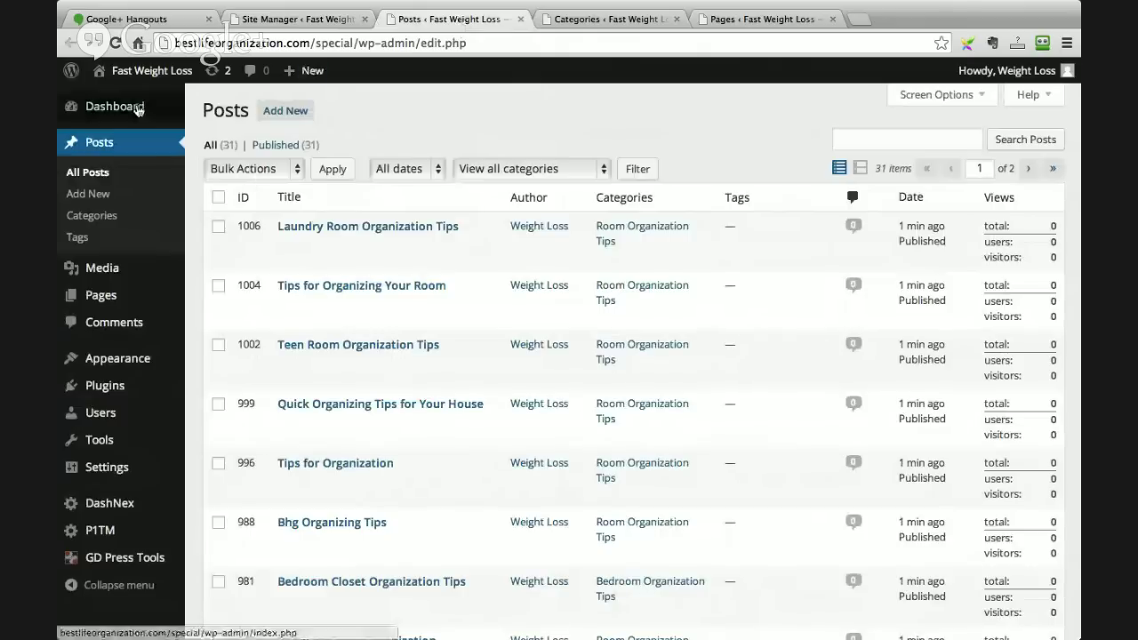
click(149, 70)
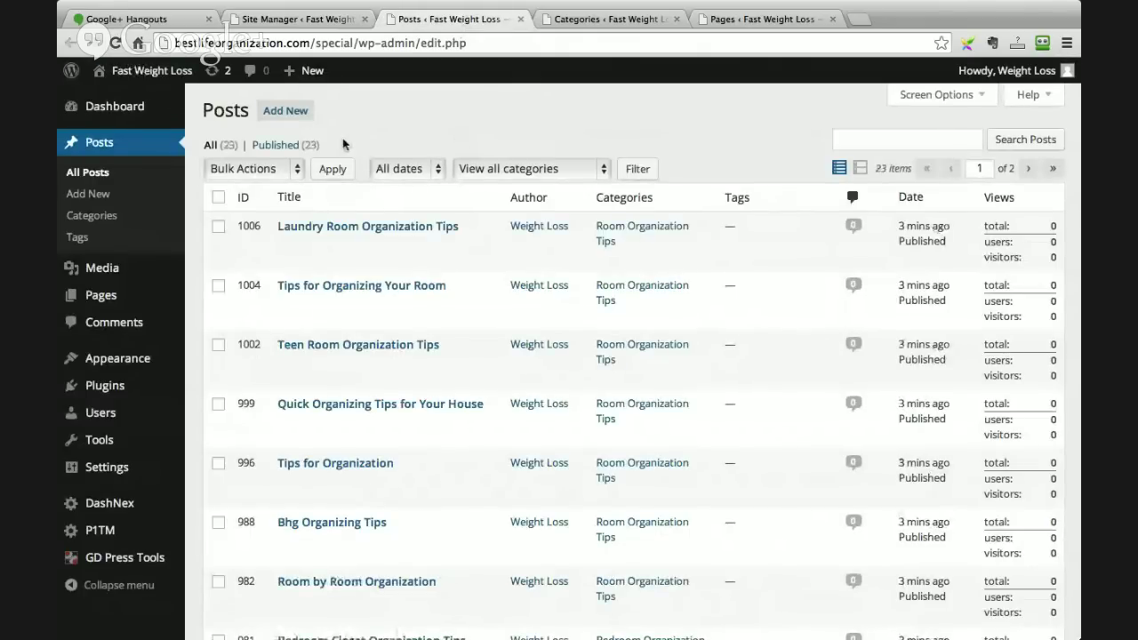
click(574, 22)
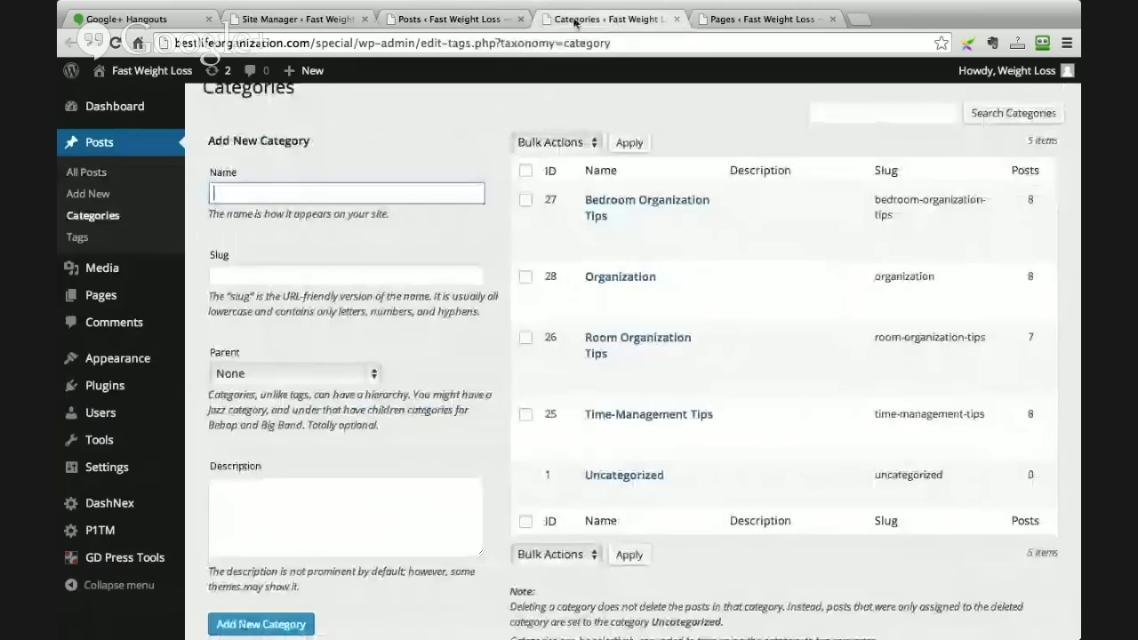
click(116, 42)
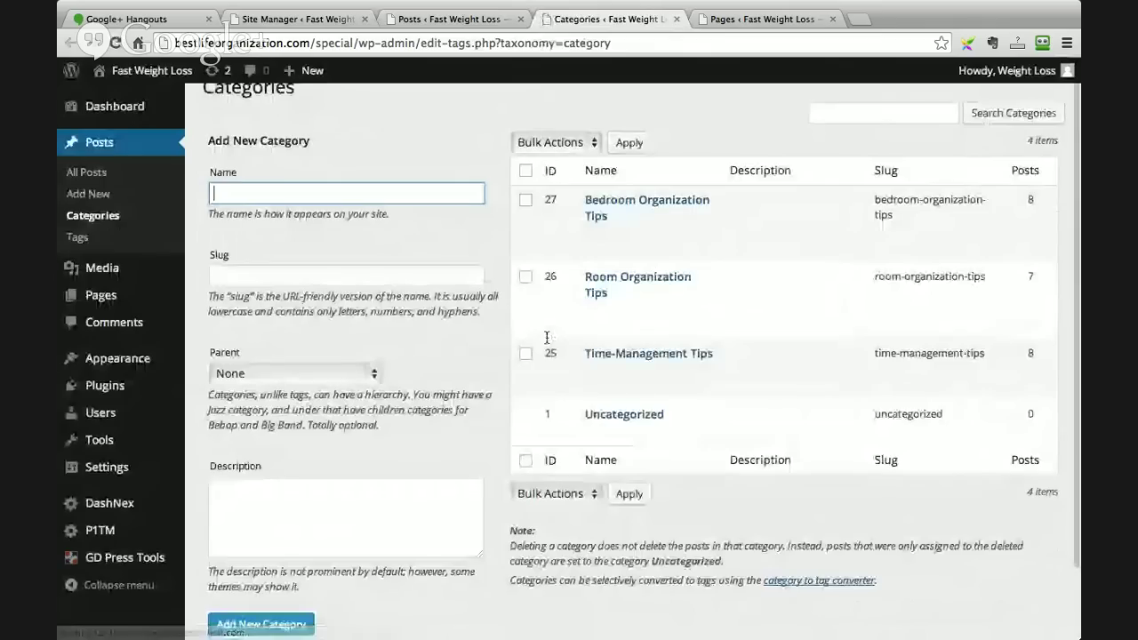
click(765, 19)
click(116, 42)
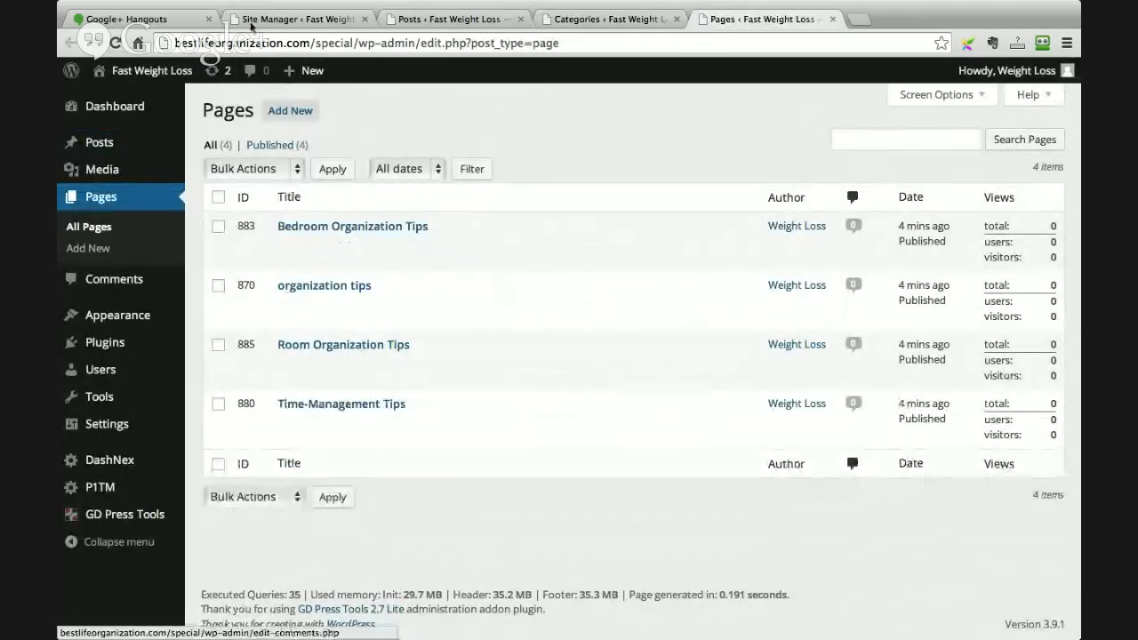
key(ctrl+2)
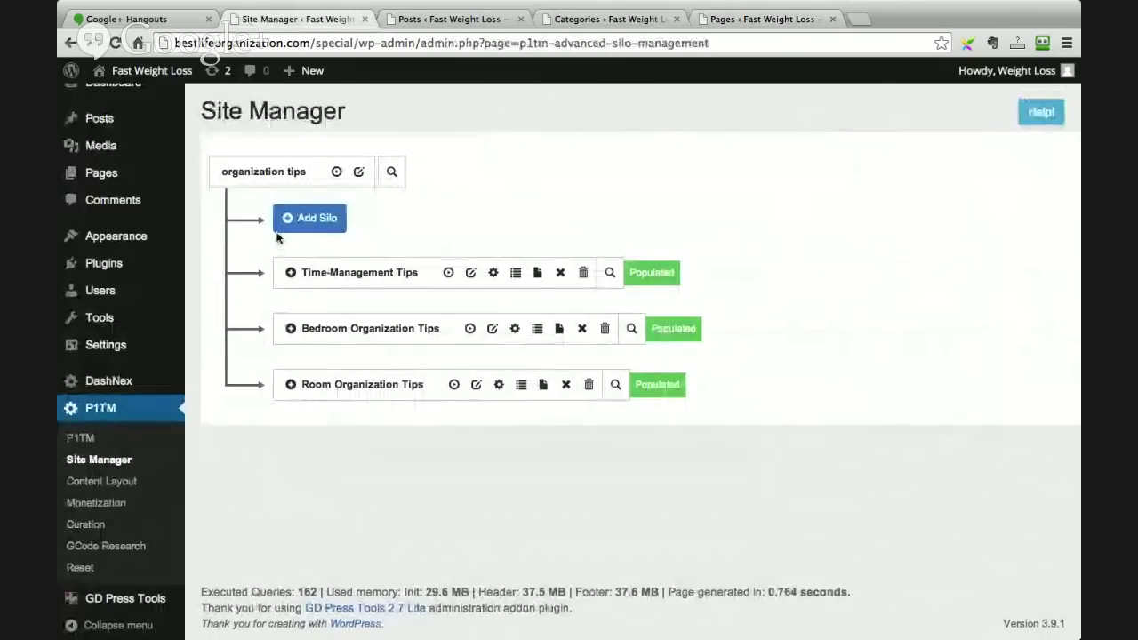
click(302, 218)
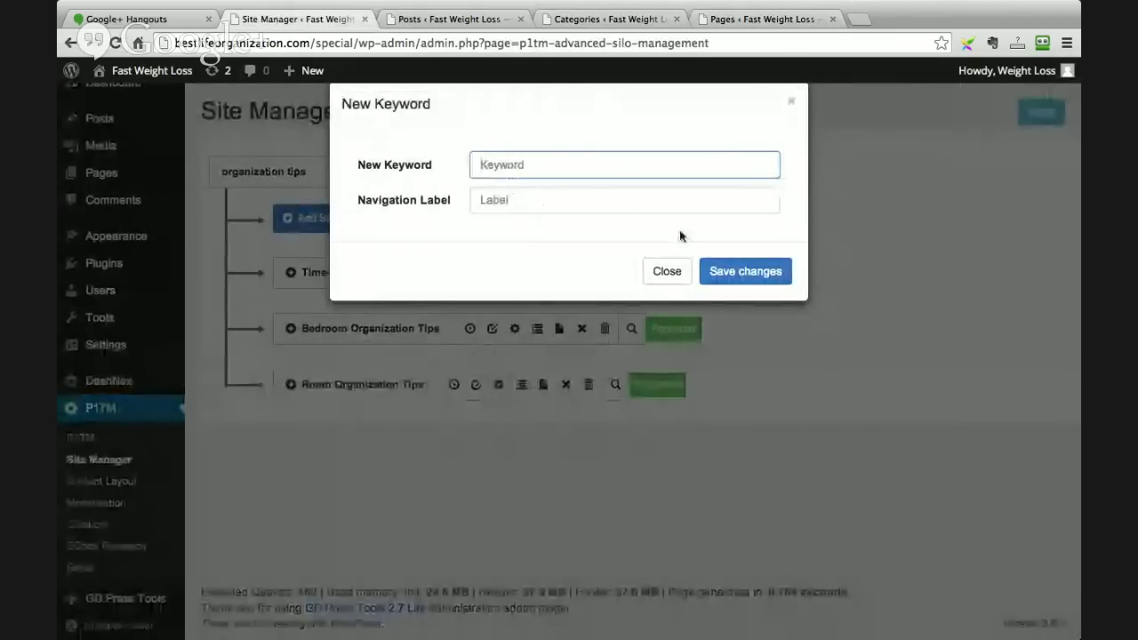
click(667, 265)
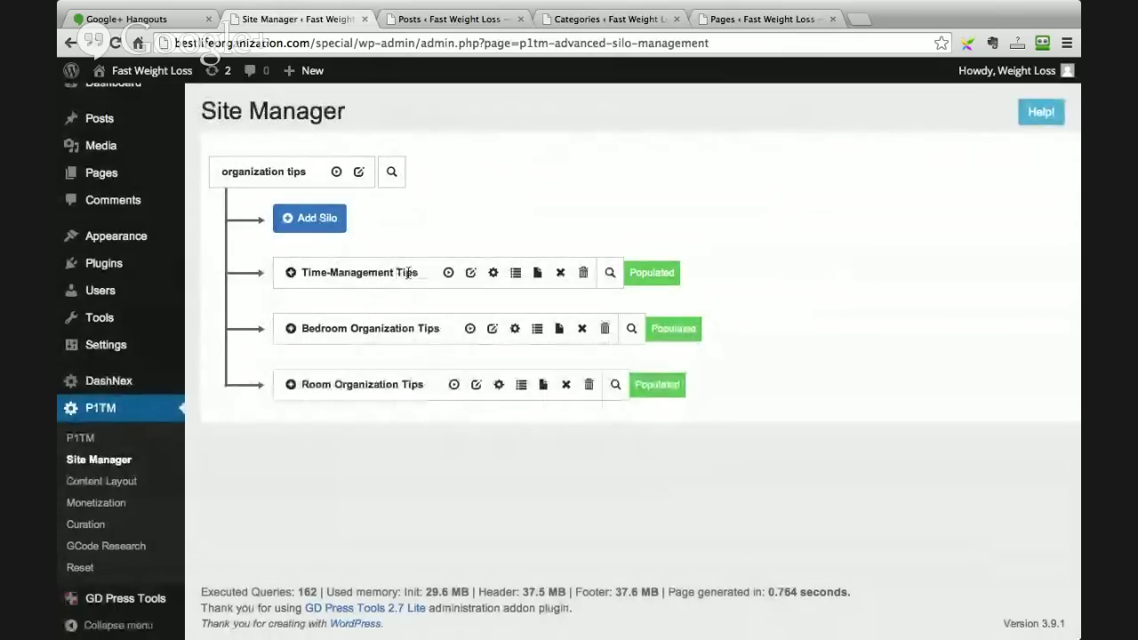
click(291, 272)
click(291, 273)
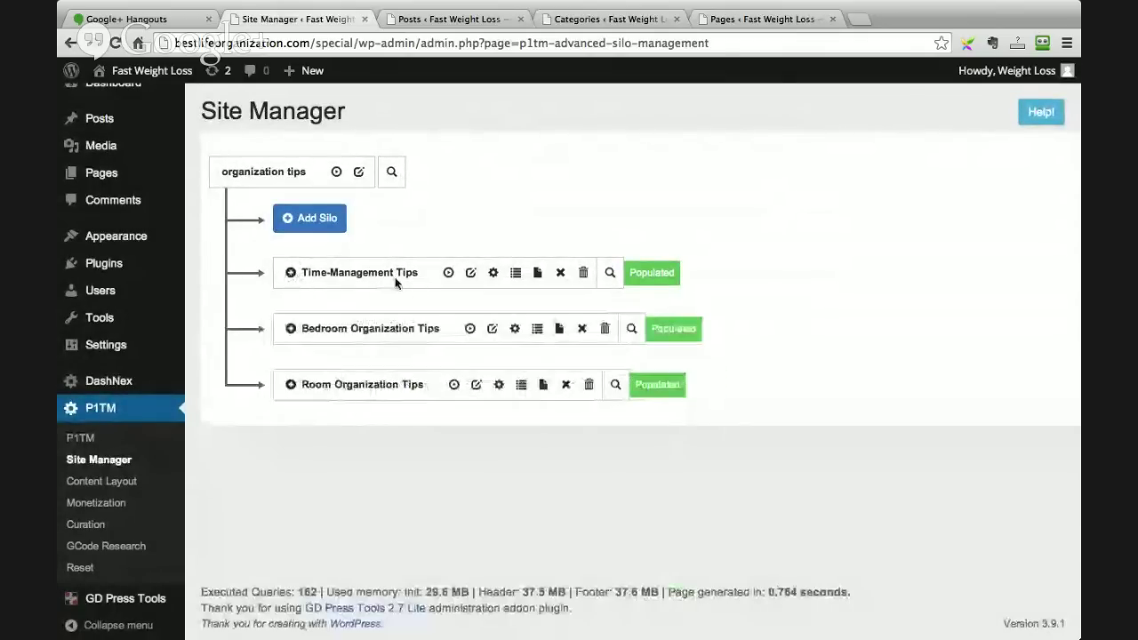
Step: Add a new silo with the keyword "Organizing home" and save it
click(310, 222)
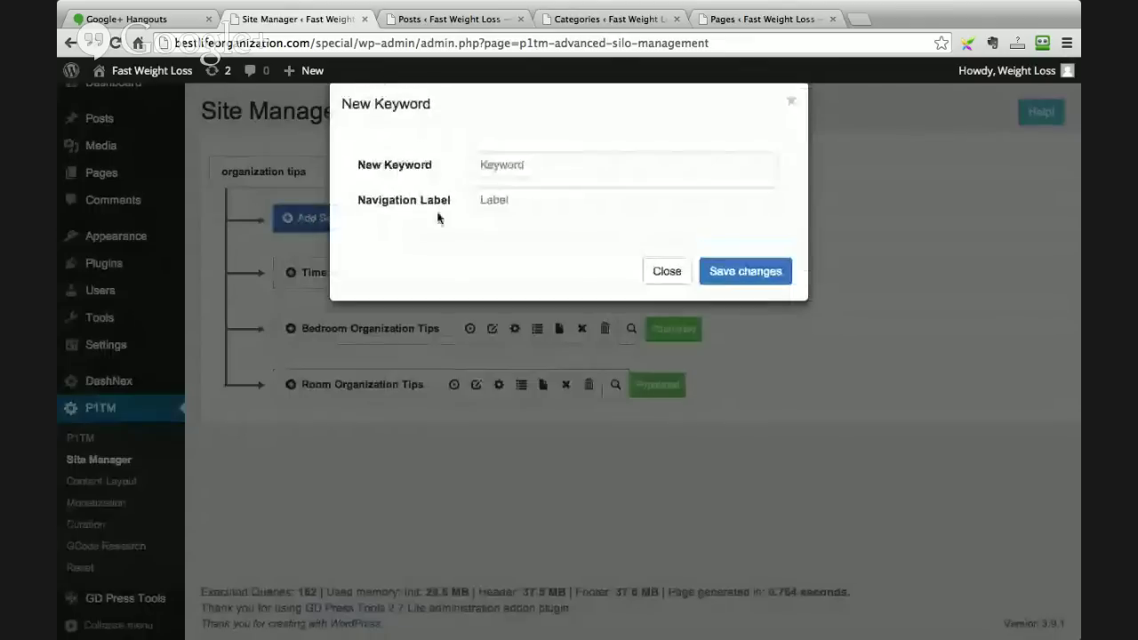
click(507, 170)
text(Organizing home)
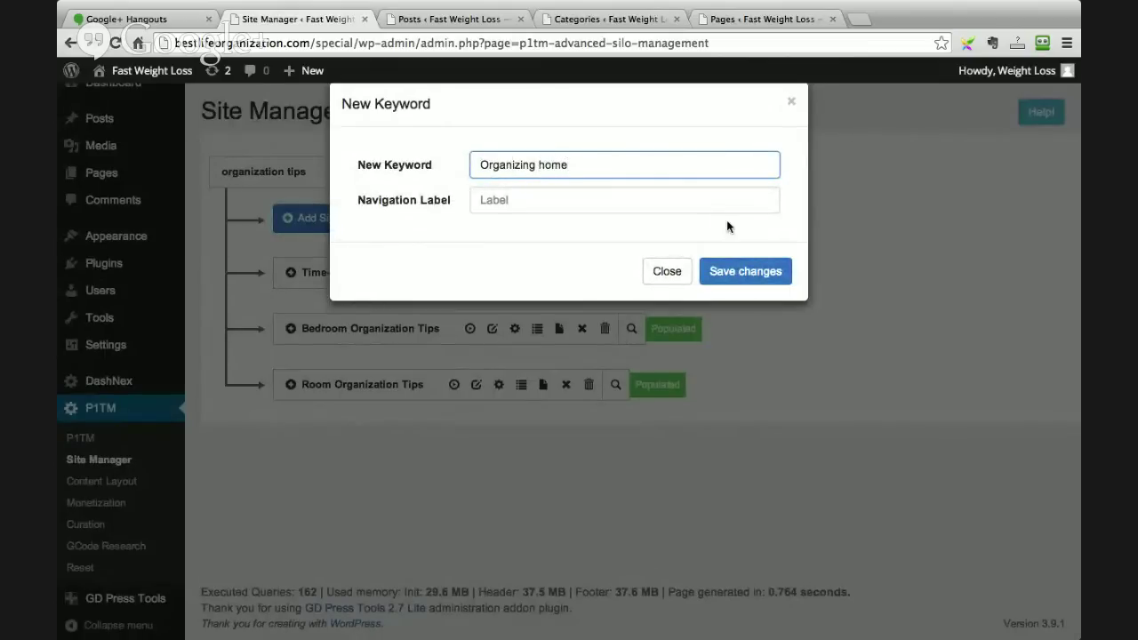
click(736, 267)
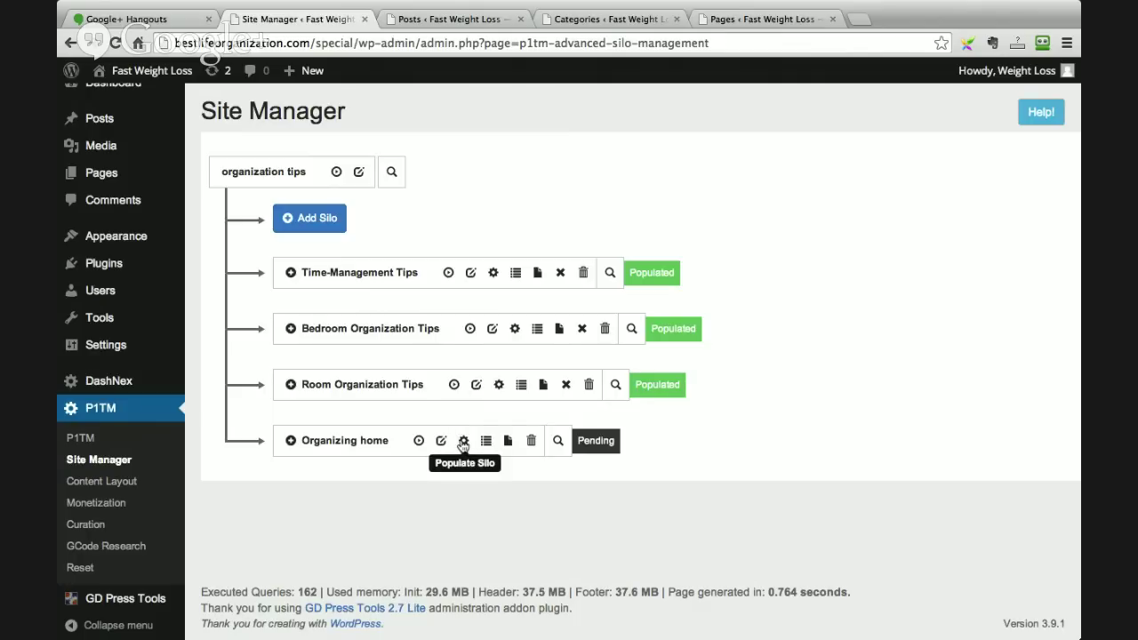
Step: Populate the Organizing home silo with posts and expand it to follow the generation of its content entries
click(463, 442)
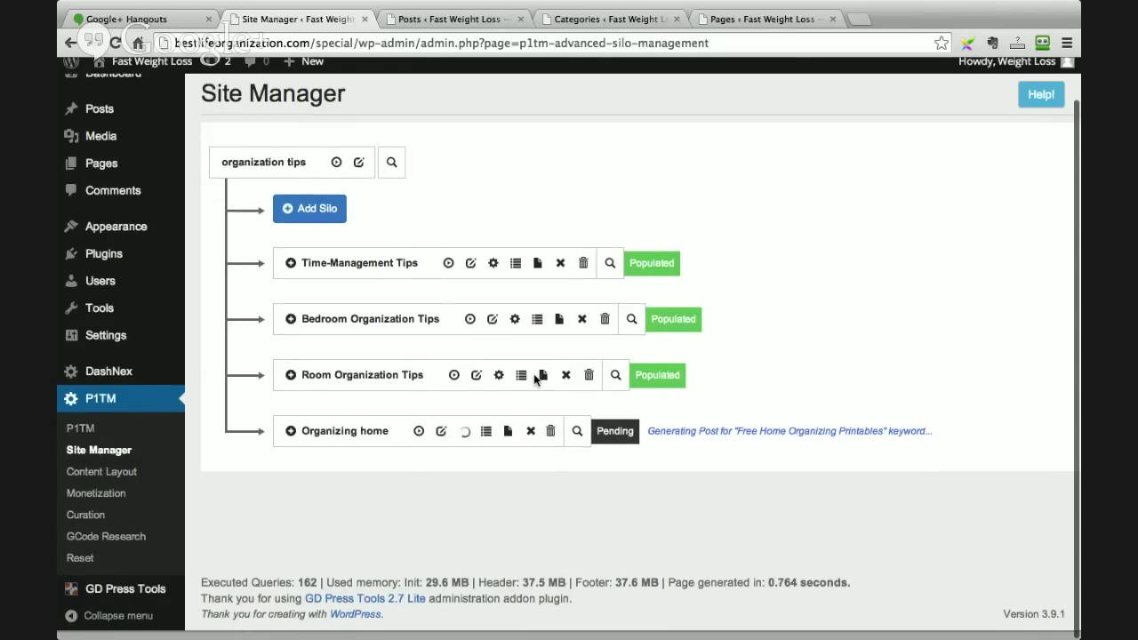
click(290, 441)
scroll(528, 400, down, 5)
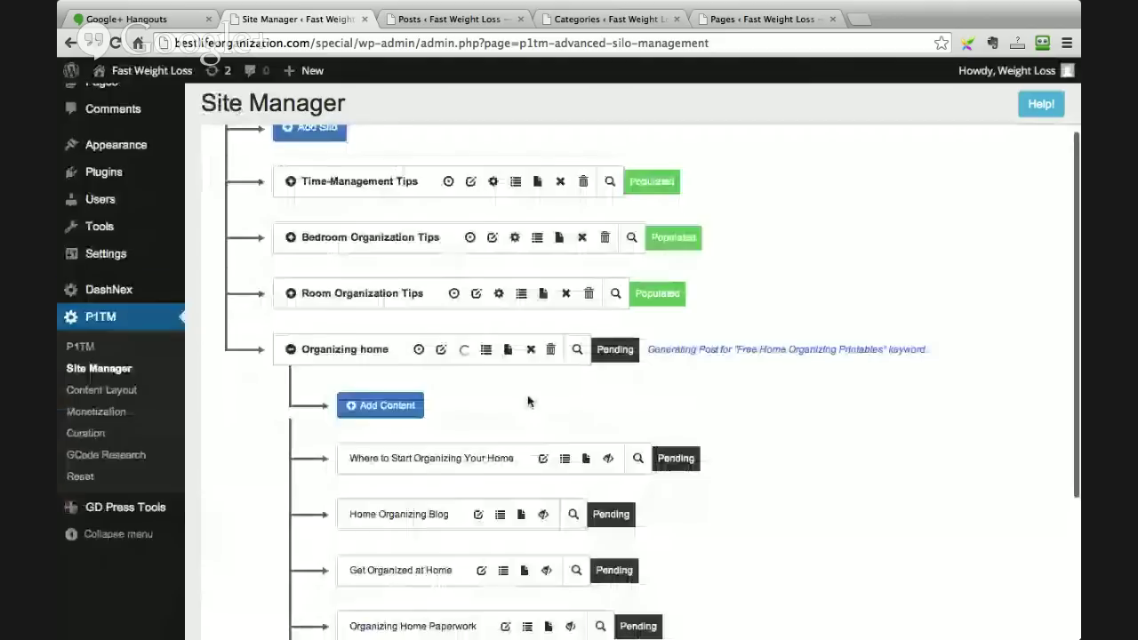
scroll(528, 400, up, 3)
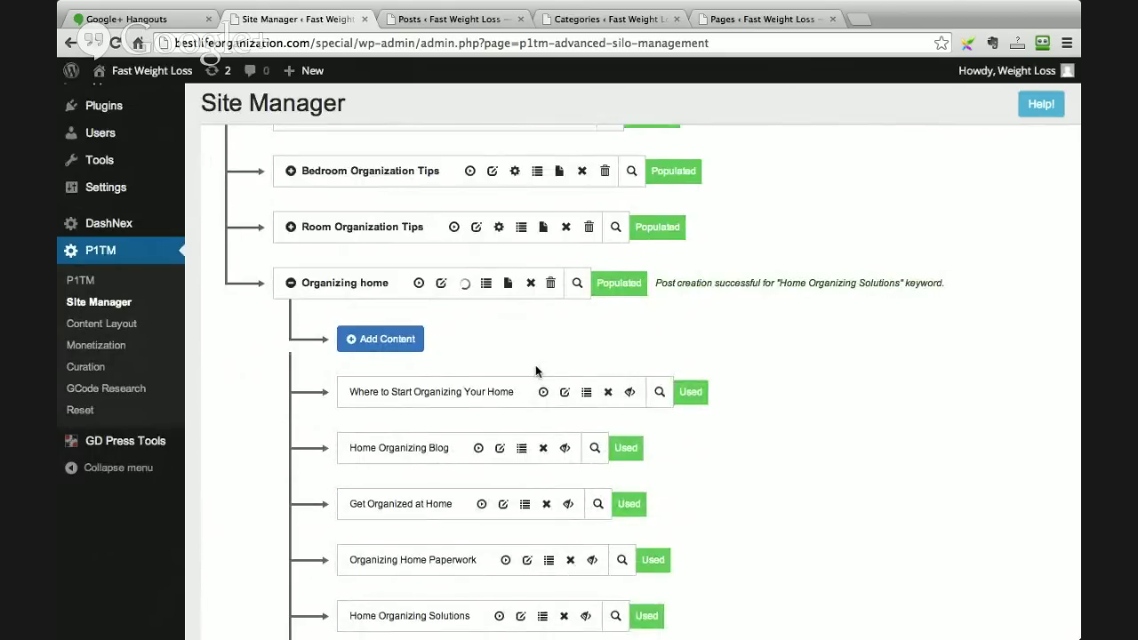
scroll(535, 365, down, 2)
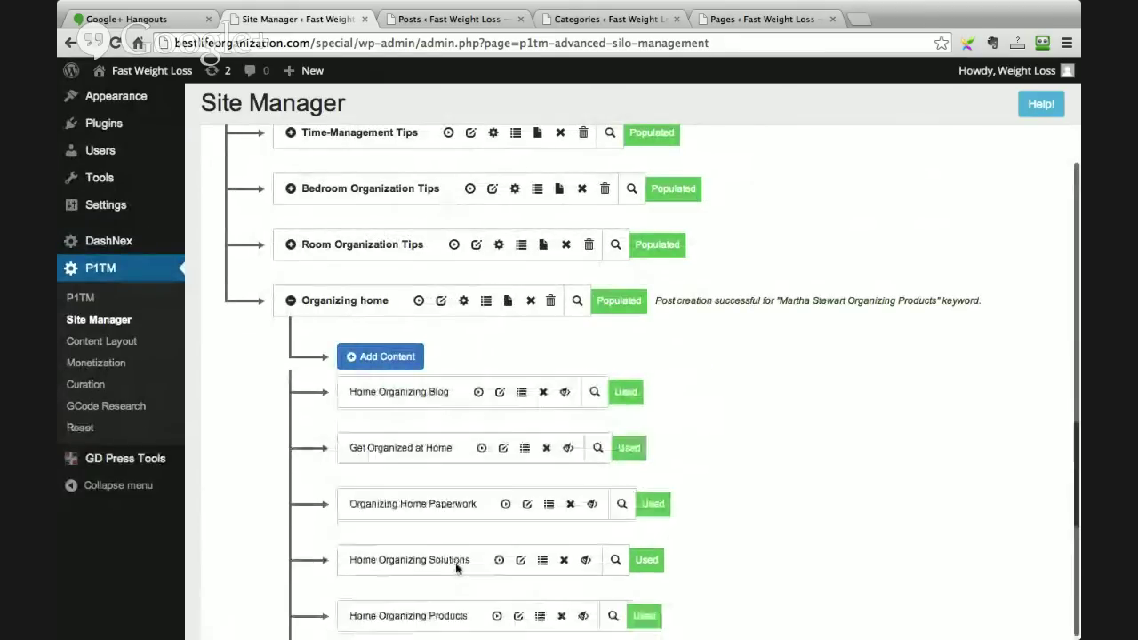
Step: Clear the generated post of the Home Organizing Blog entry and collapse the Organizing home silo
click(545, 408)
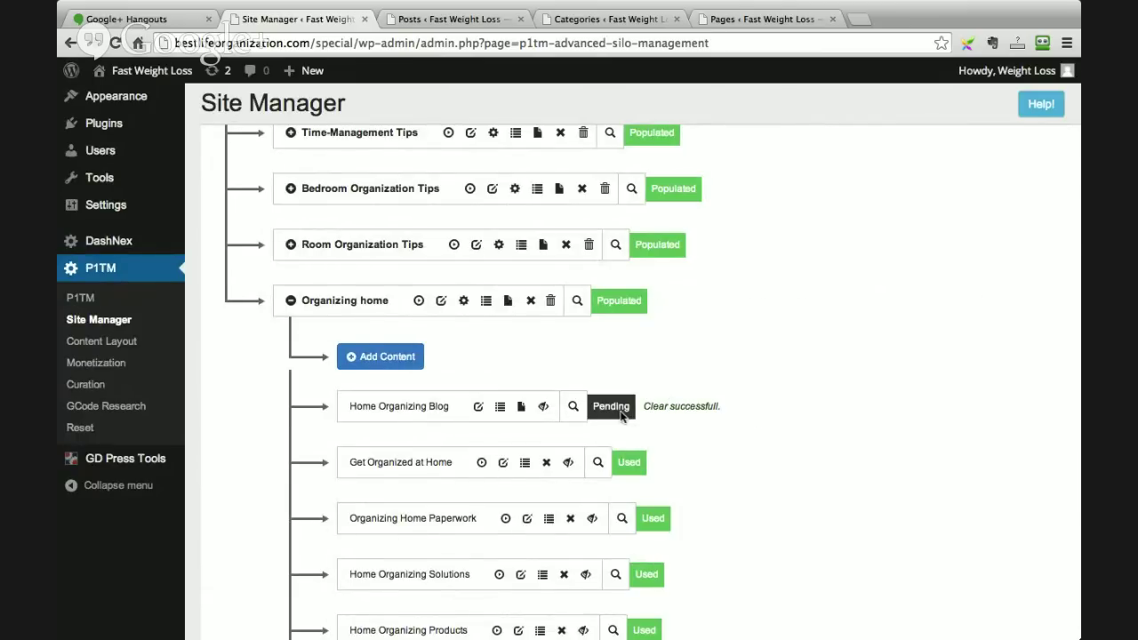
click(544, 408)
scroll(503, 363, down, 1)
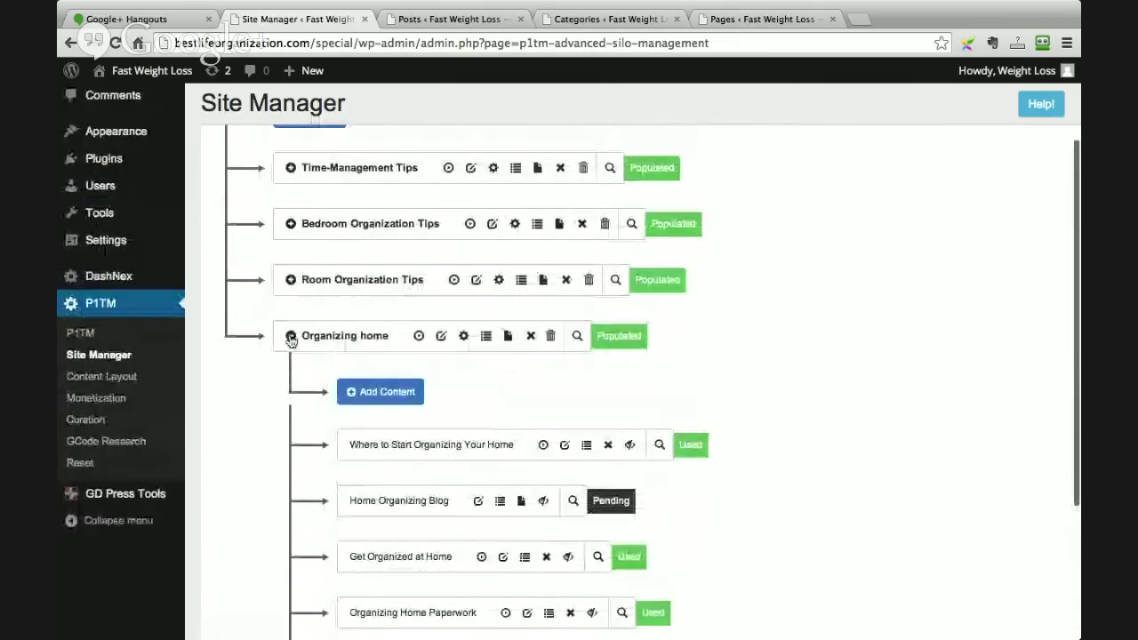
click(289, 333)
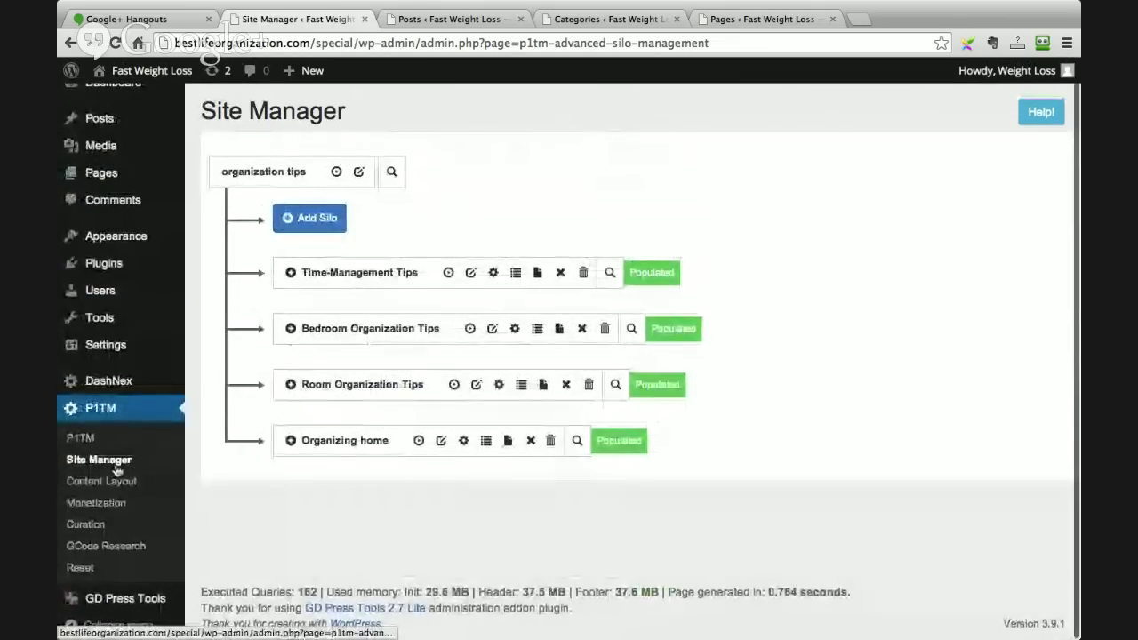
Step: In the Content Layout, remove the first Pixabay Post Image element and move the first Monetize element directly below Youtube Video
click(109, 484)
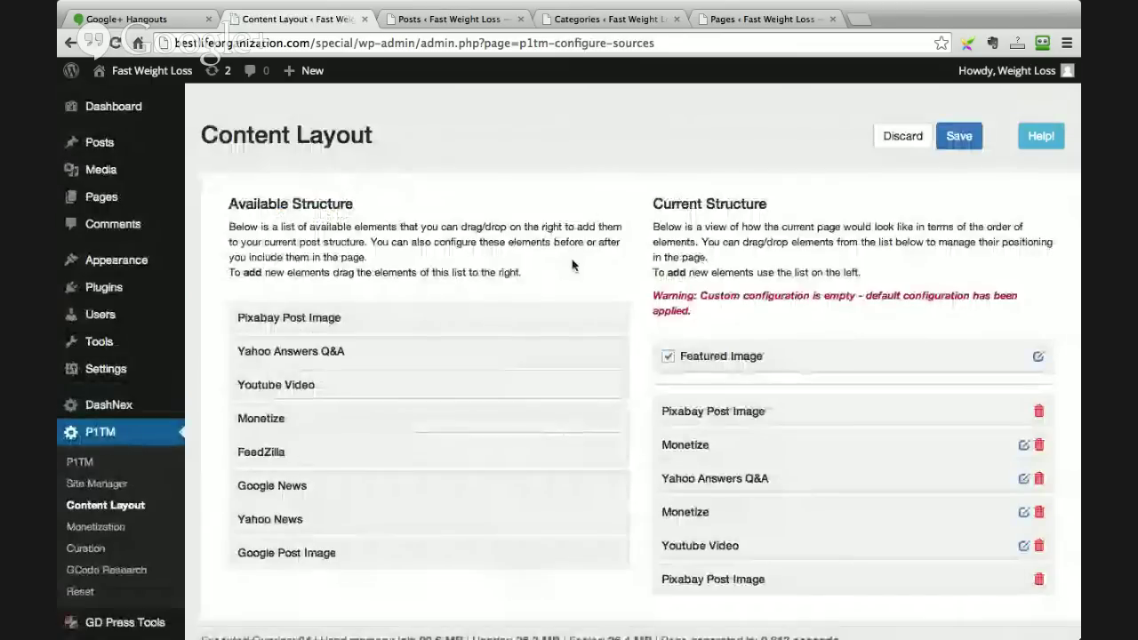
scroll(710, 418, up, 1)
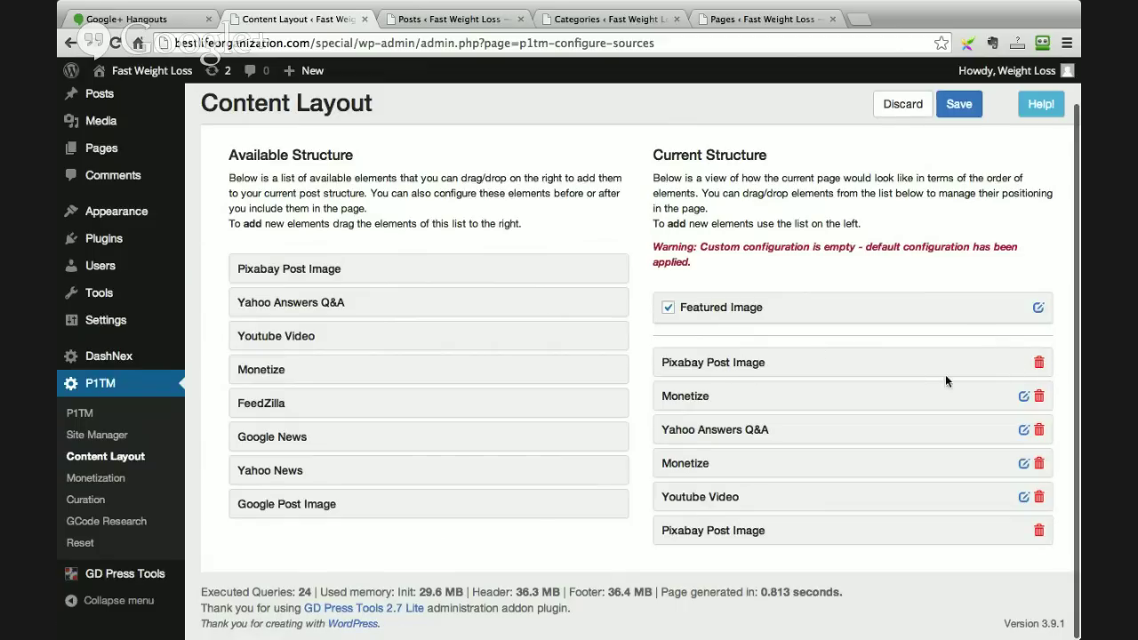
click(1039, 364)
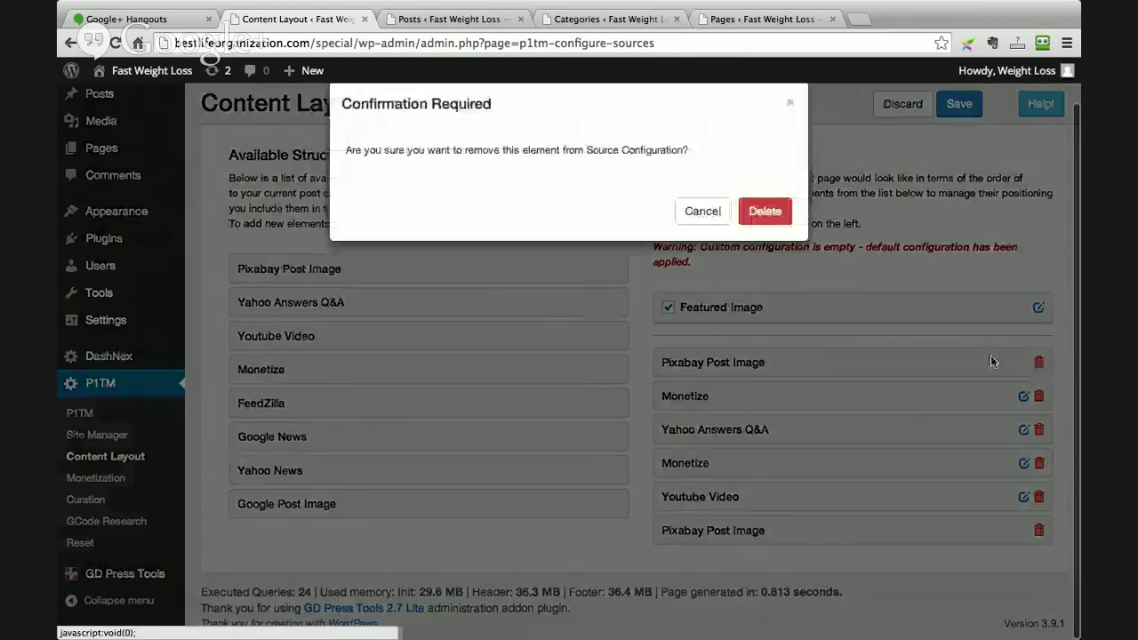
click(759, 214)
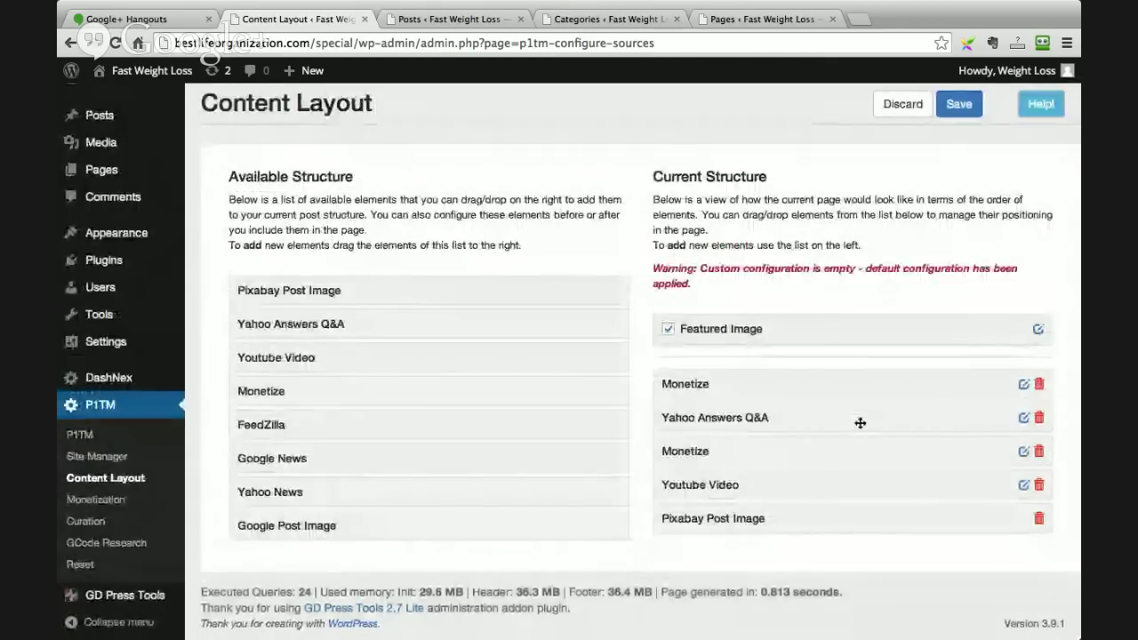
drag(752, 383, 743, 518)
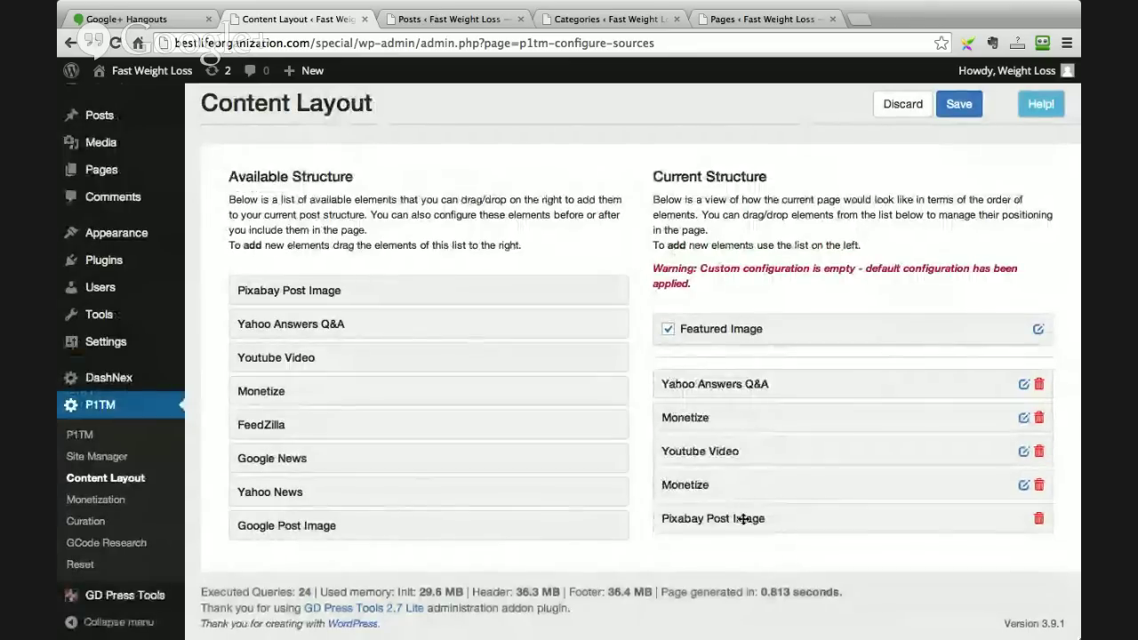
Step: Replace the Pixabay Post Image element at the end of the current structure with Google News and save the layout
click(1037, 523)
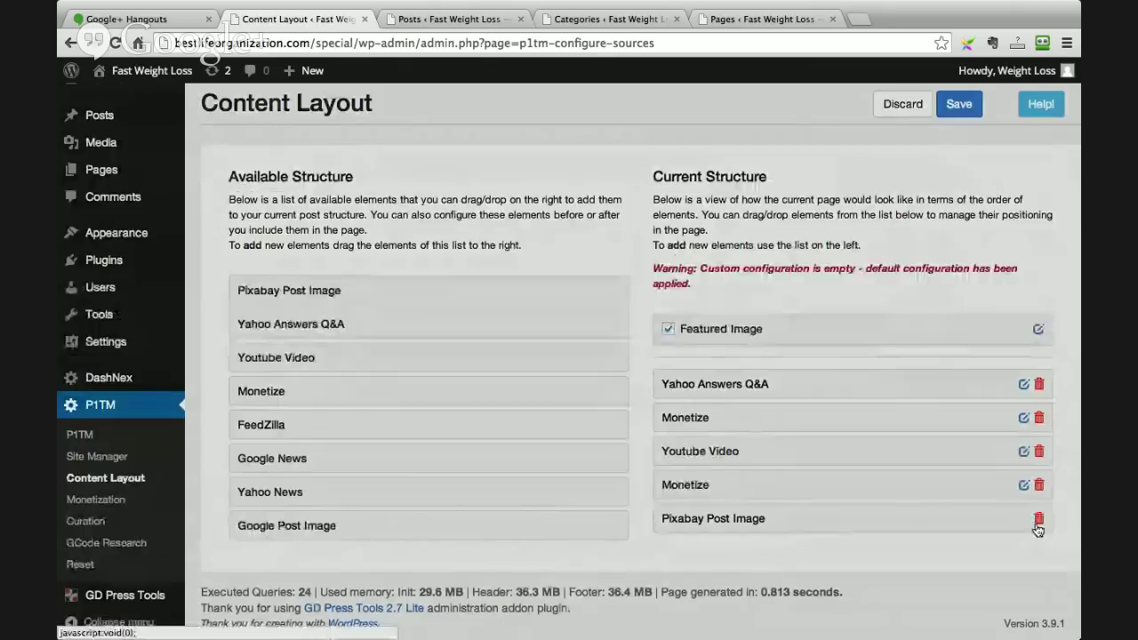
click(762, 212)
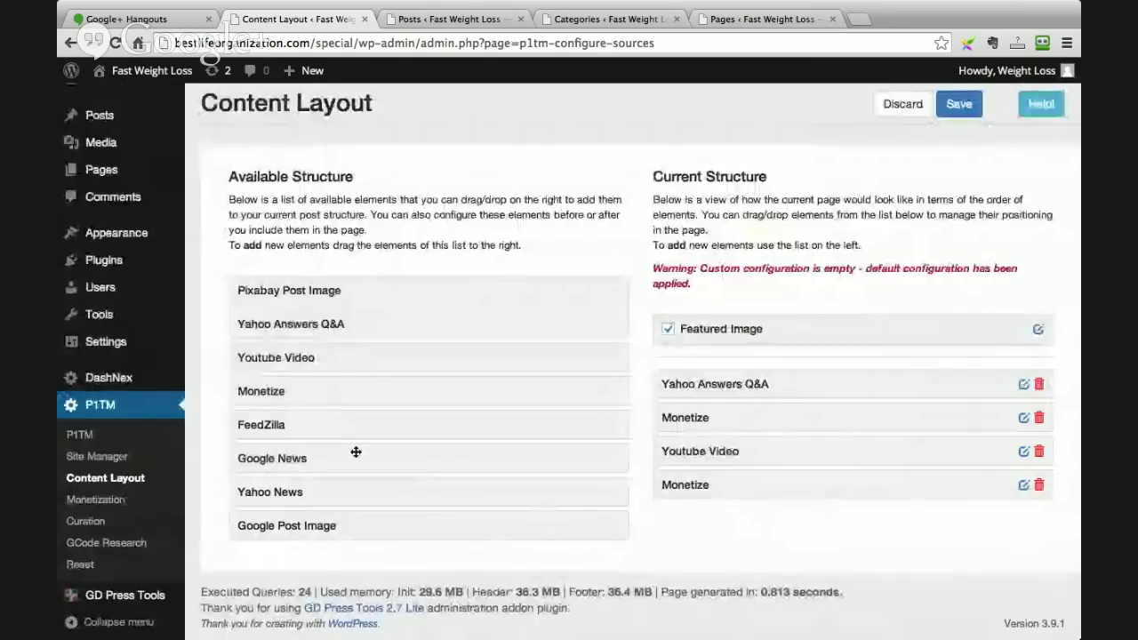
drag(356, 453, 697, 525)
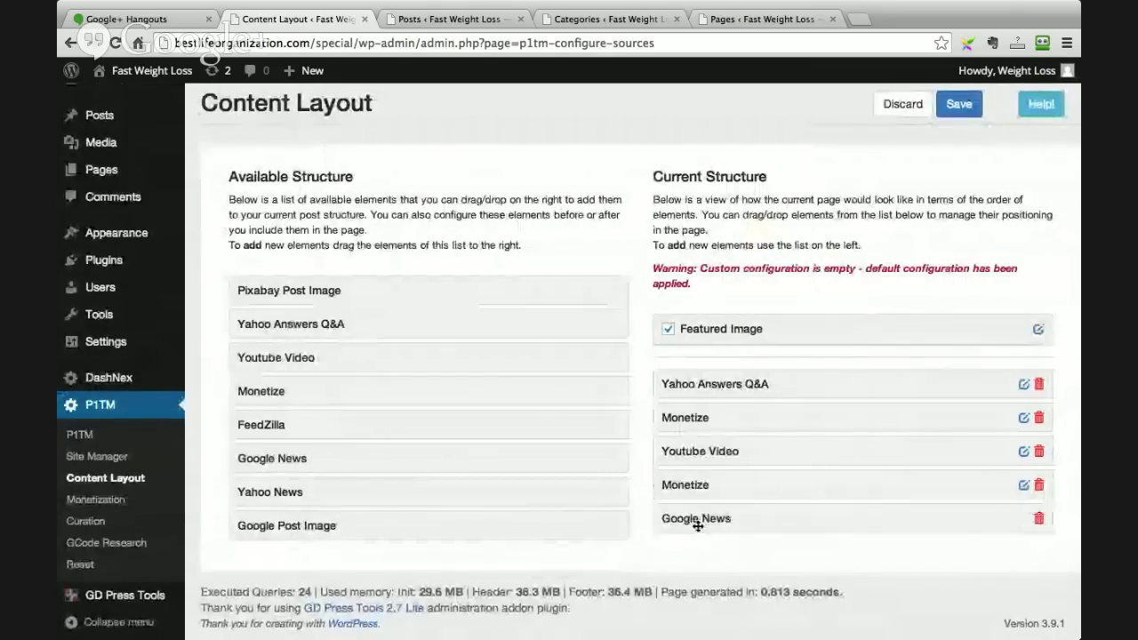
click(969, 108)
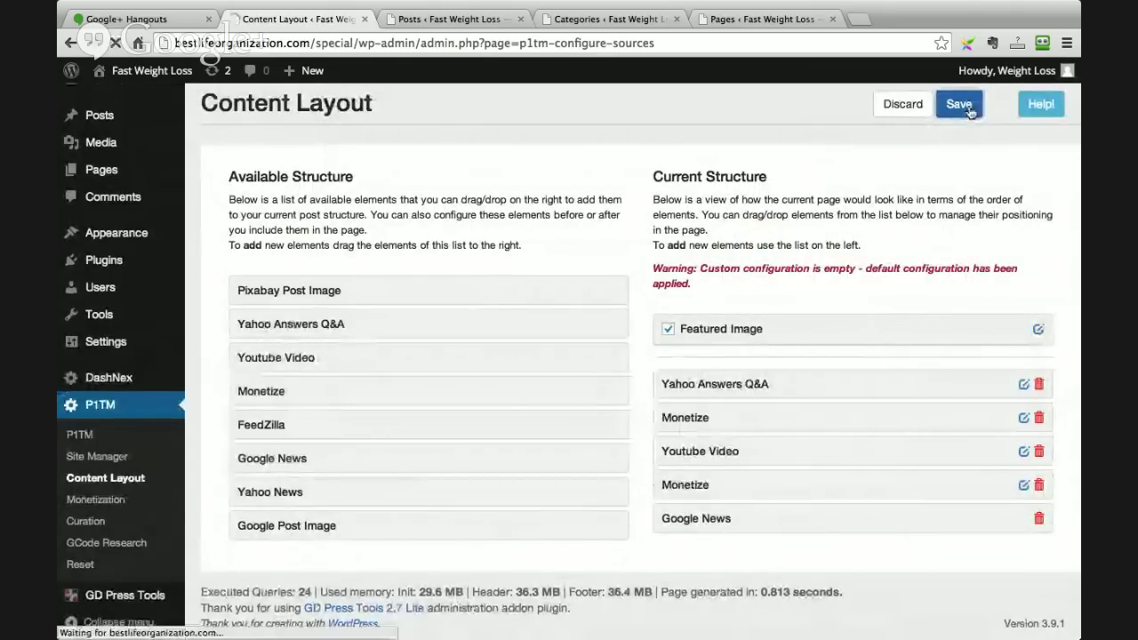
scroll(733, 431, down, 2)
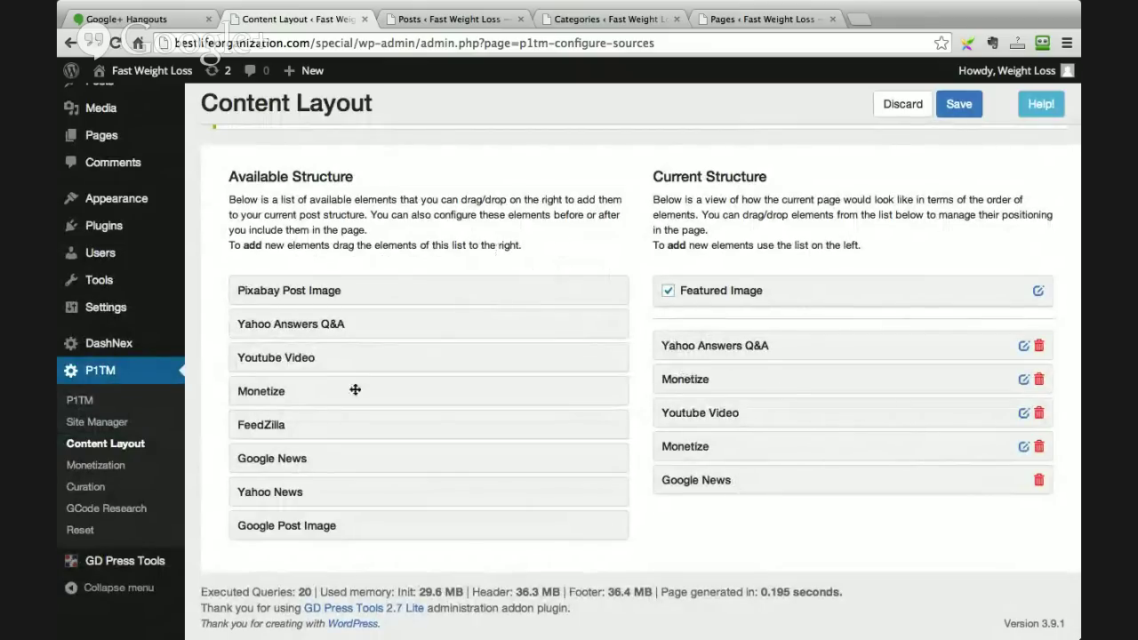
Step: Visit the live Fast Weight Loss site from the WordPress admin and review its home page content
click(488, 23)
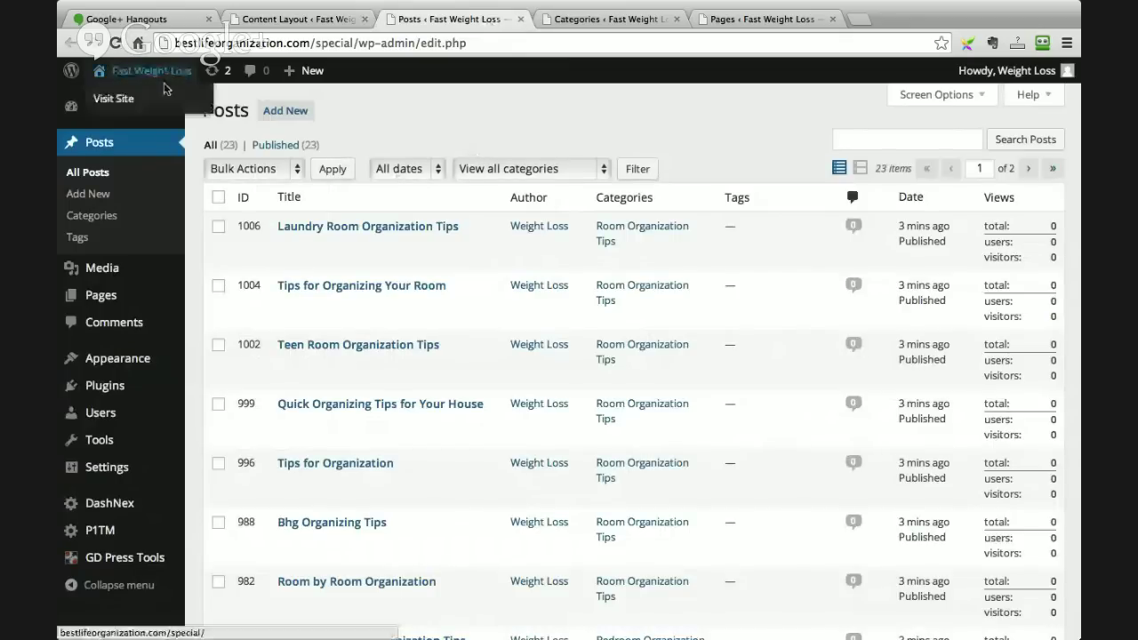
click(161, 96)
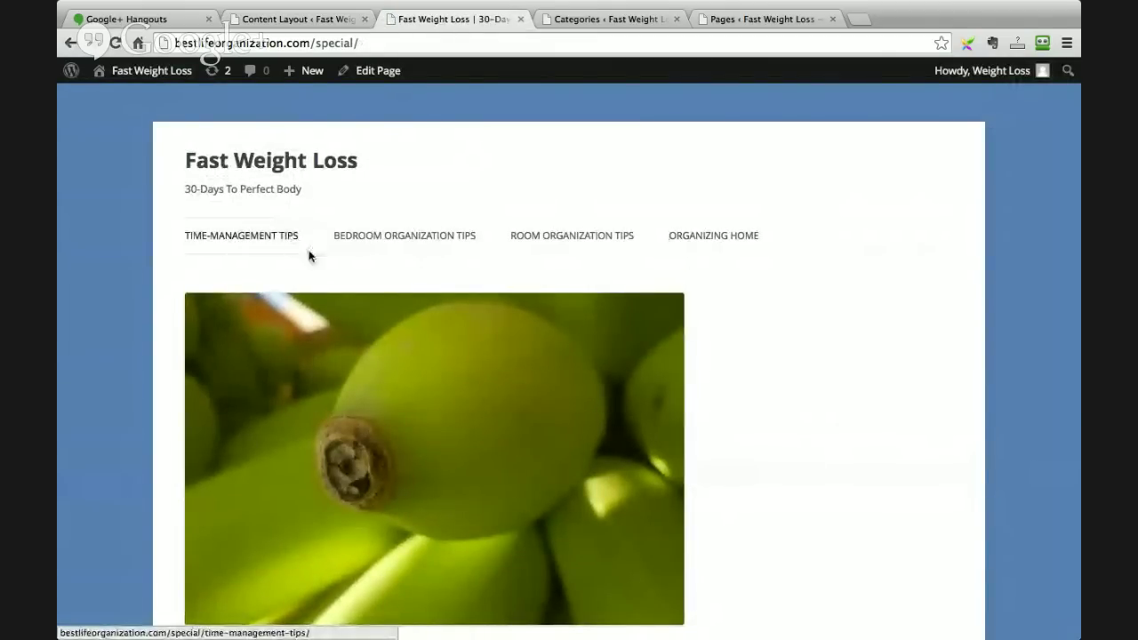
scroll(502, 360, down, 20)
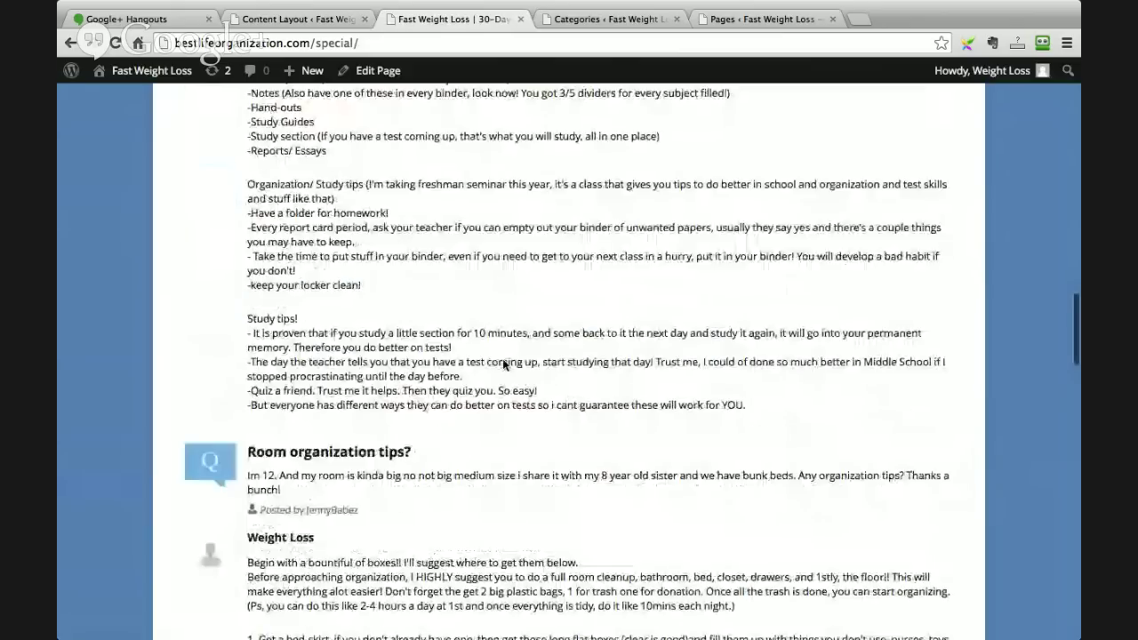
scroll(502, 360, down, 3)
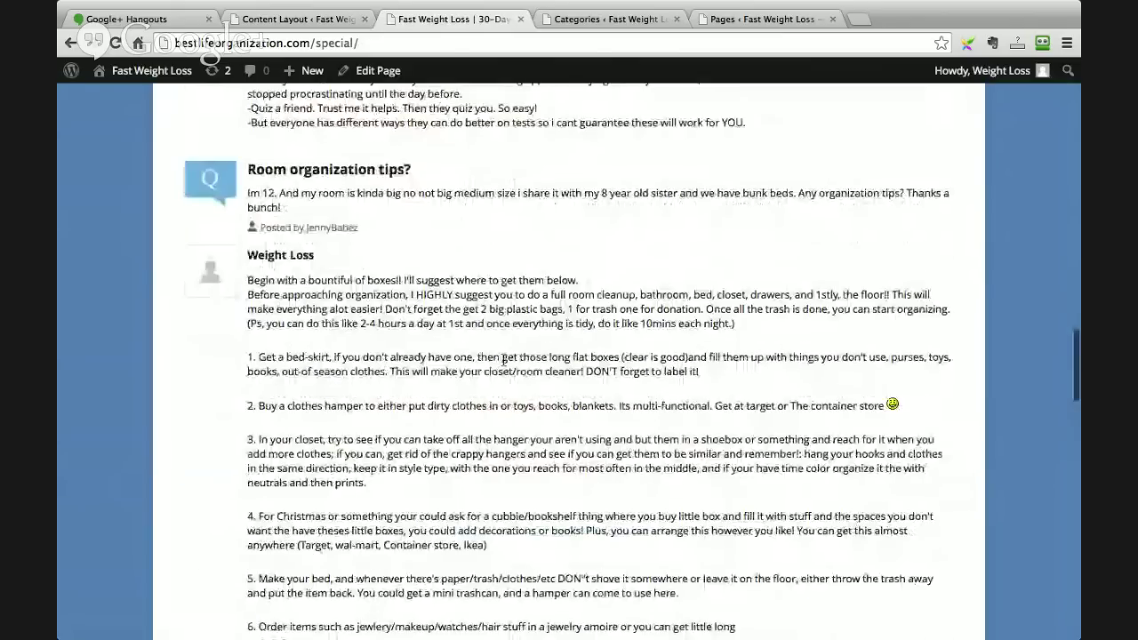
scroll(504, 359, up, 20)
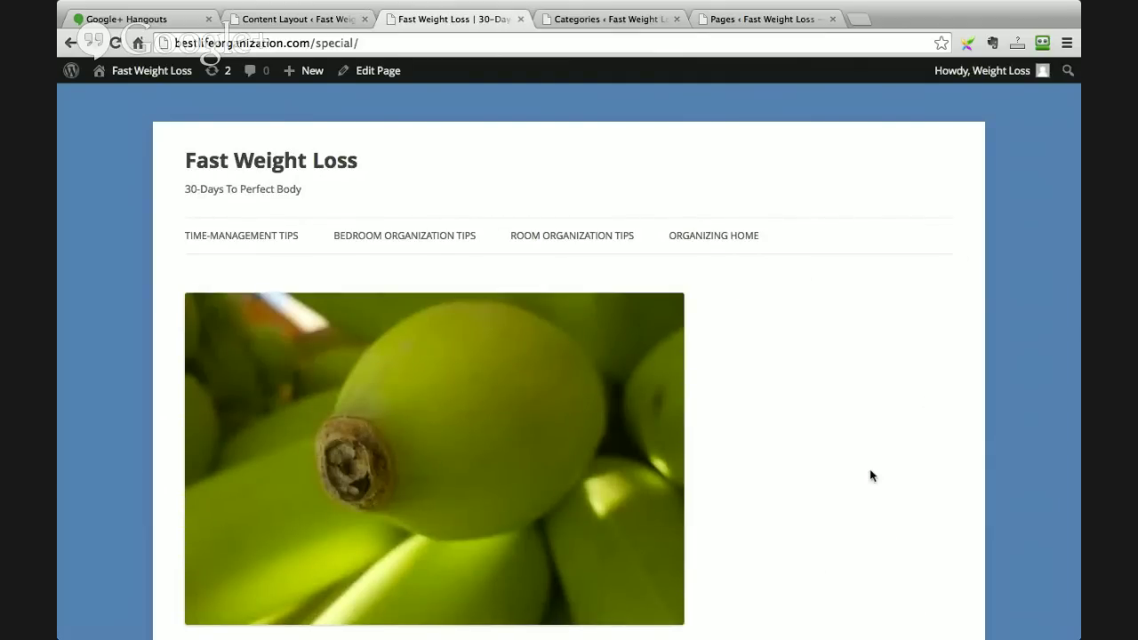
Step: Browse the live site's Time-Management Tips silo and its Printable Worksheets for Time-Management post to examine the navigation links
click(261, 236)
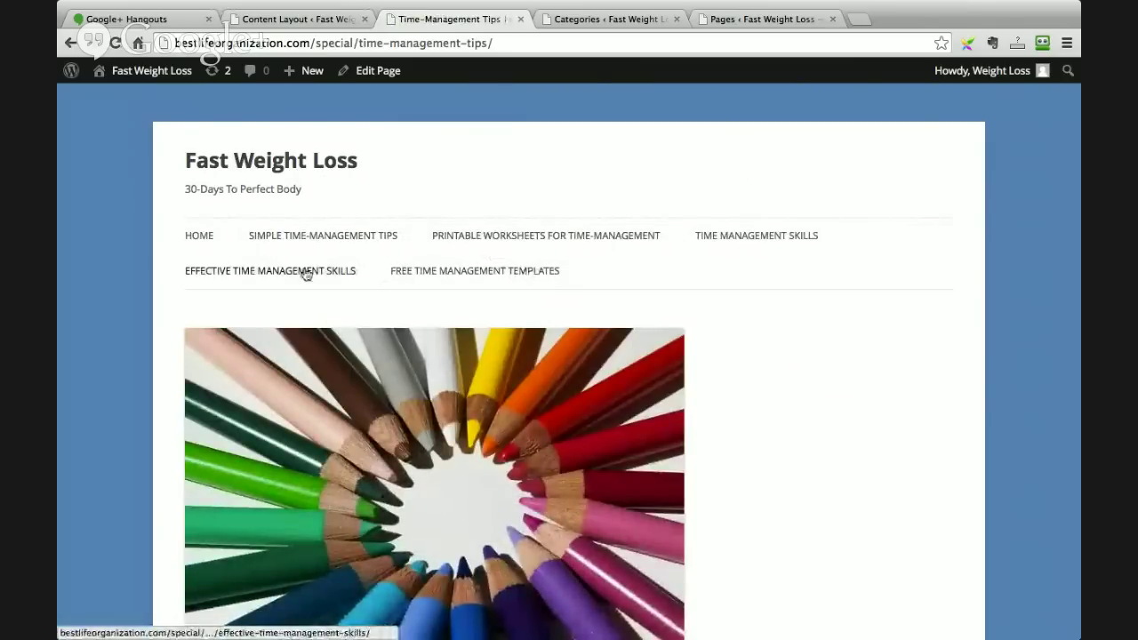
click(200, 243)
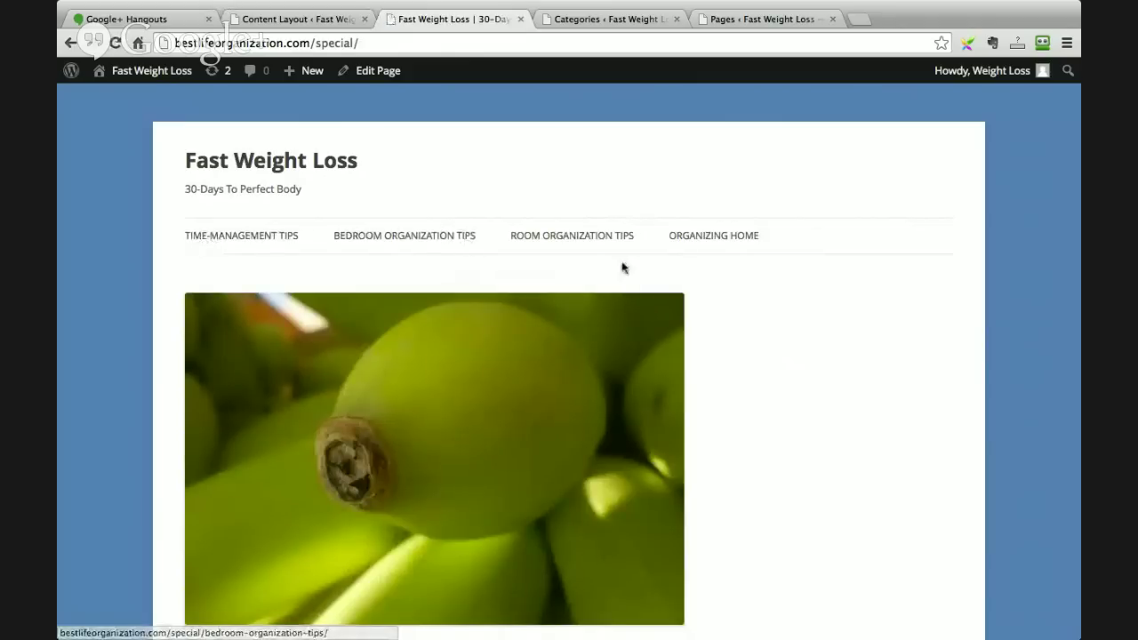
click(215, 242)
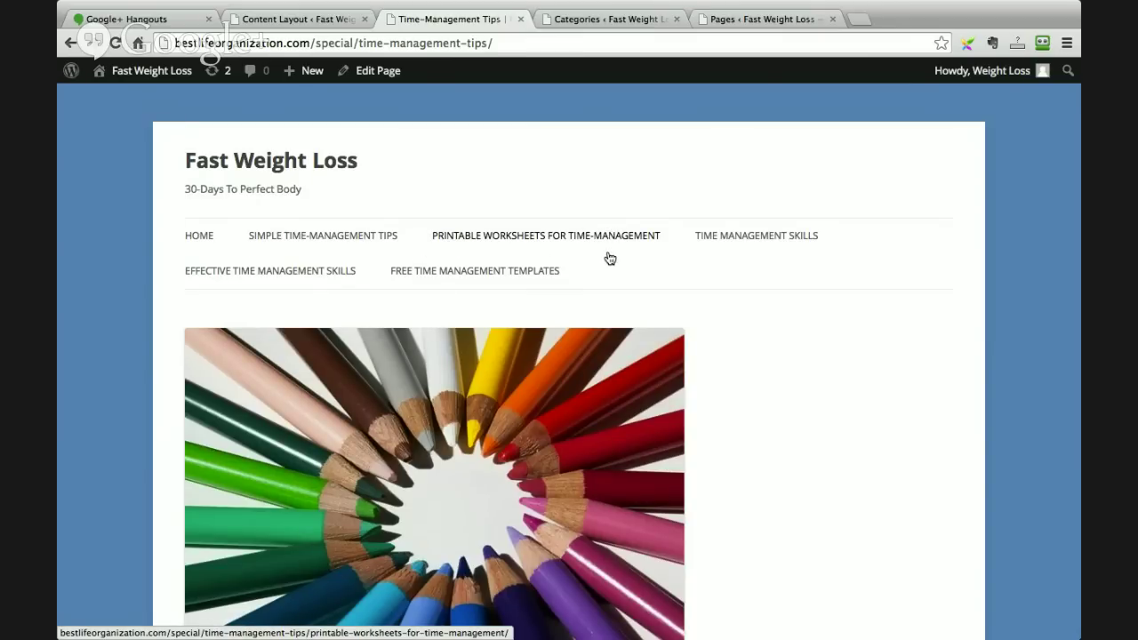
click(478, 248)
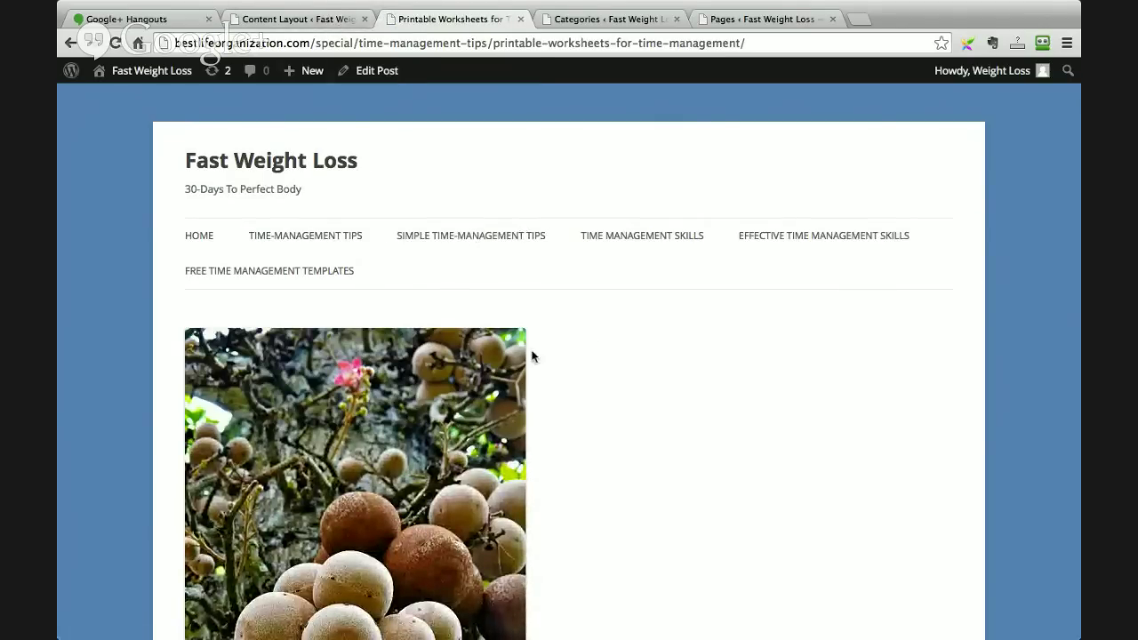
scroll(533, 357, down, 3)
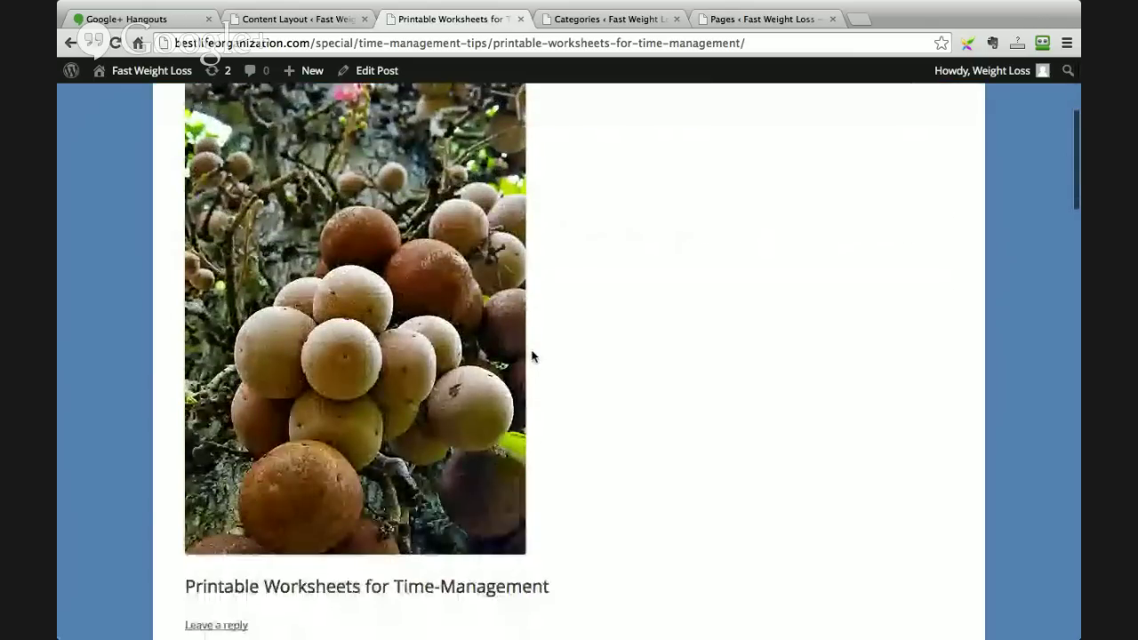
scroll(534, 356, up, 2)
scroll(531, 356, up, 3)
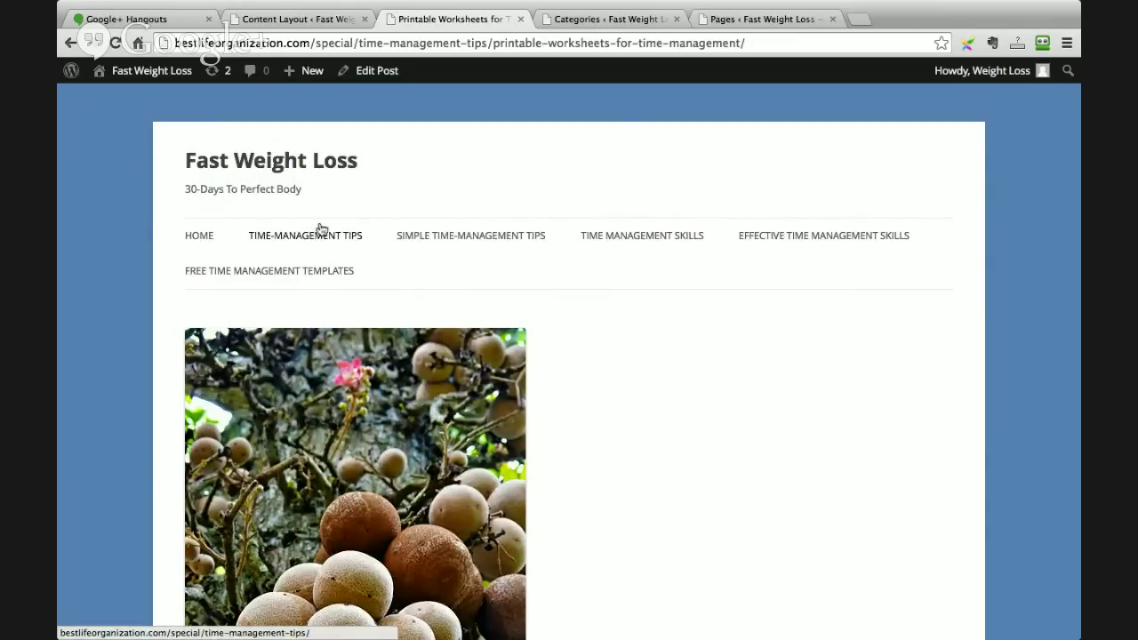
Step: Open the P1TM Site Manager, compare with the live post's navigation links, and expand the Time-Management Tips silo
click(299, 19)
click(90, 428)
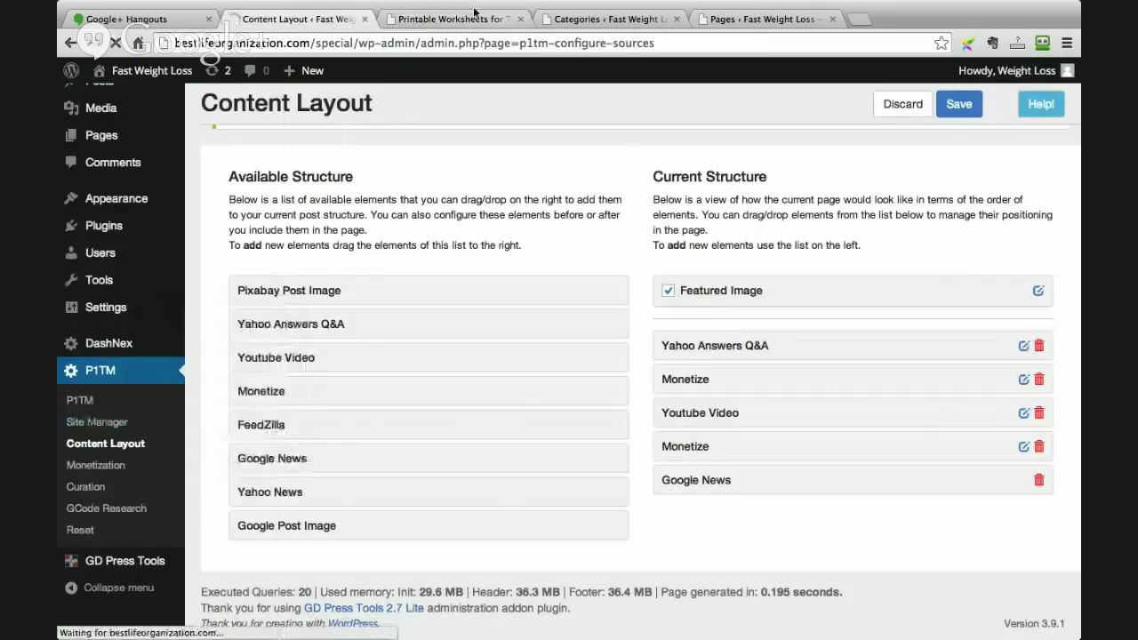
click(466, 19)
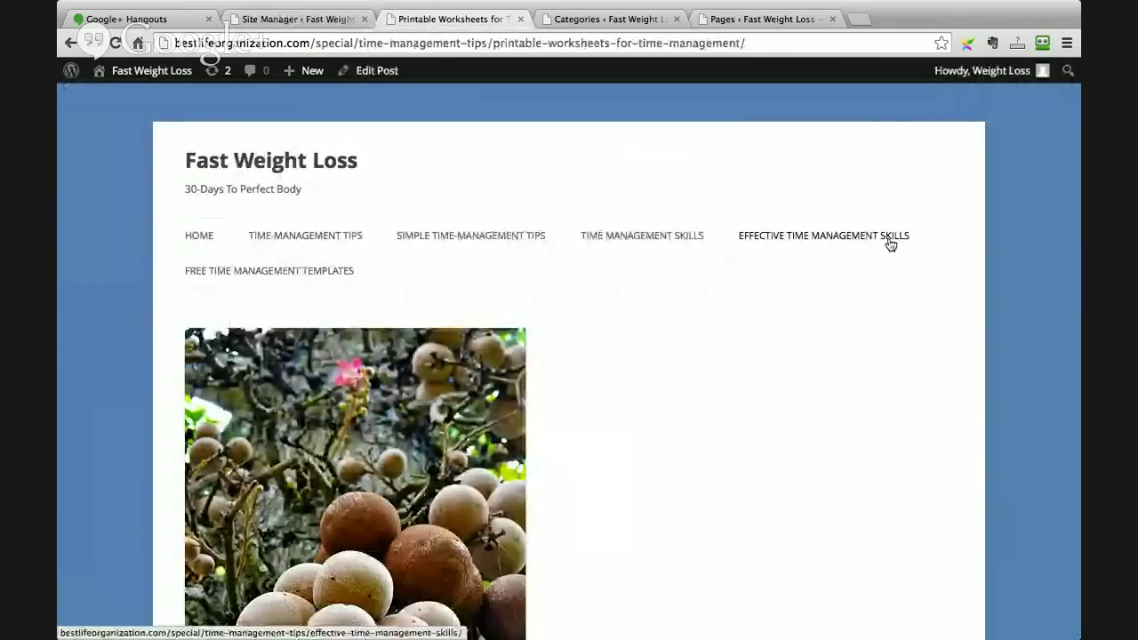
click(330, 20)
click(290, 296)
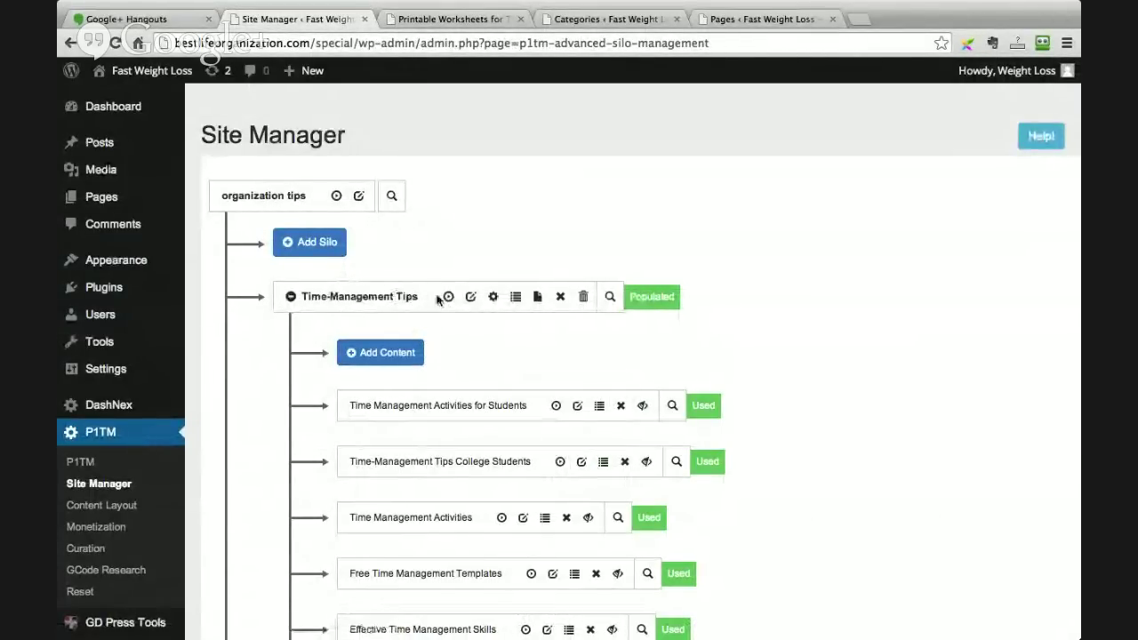
Step: Set the navigation label of the Time Management Activities for Students entry to "Time Management for Students" and save it
click(578, 406)
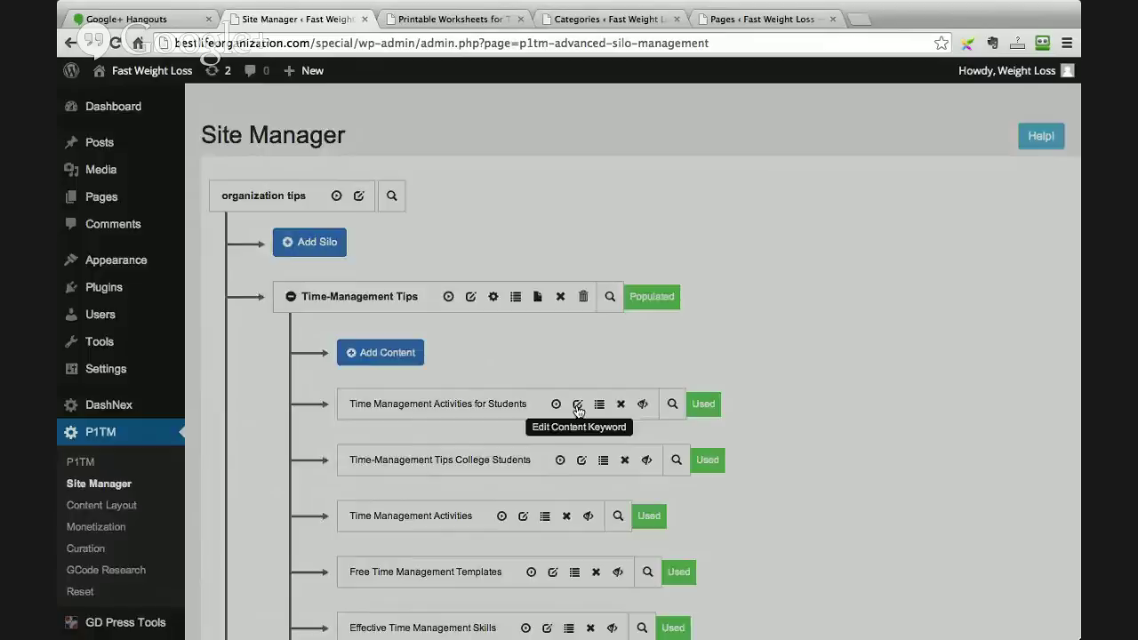
drag(566, 198, 564, 223)
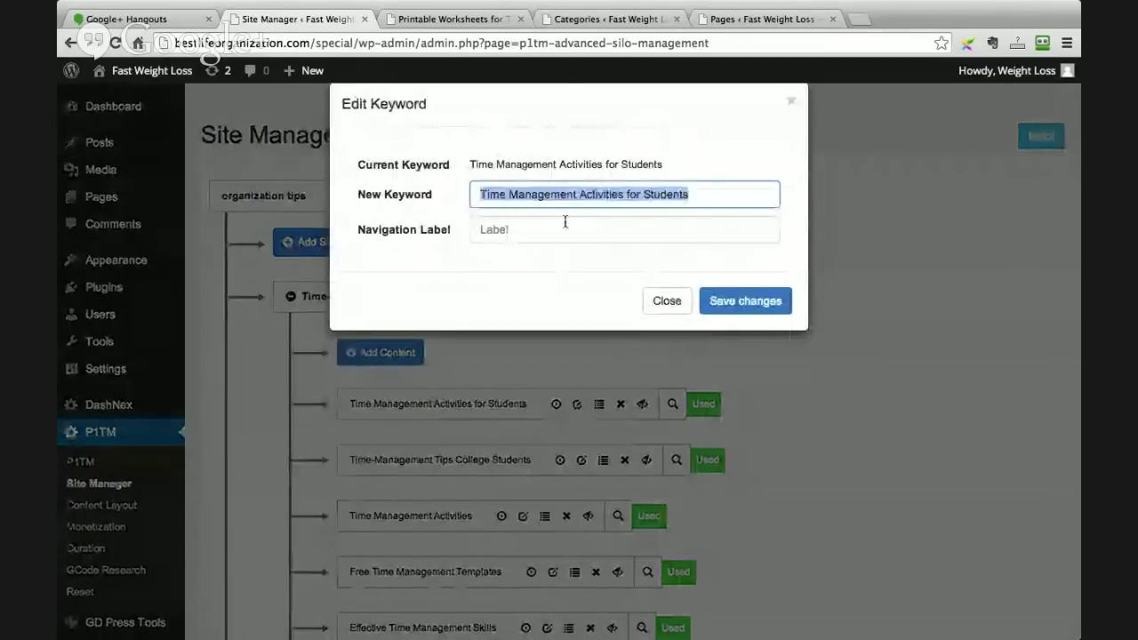
click(551, 229)
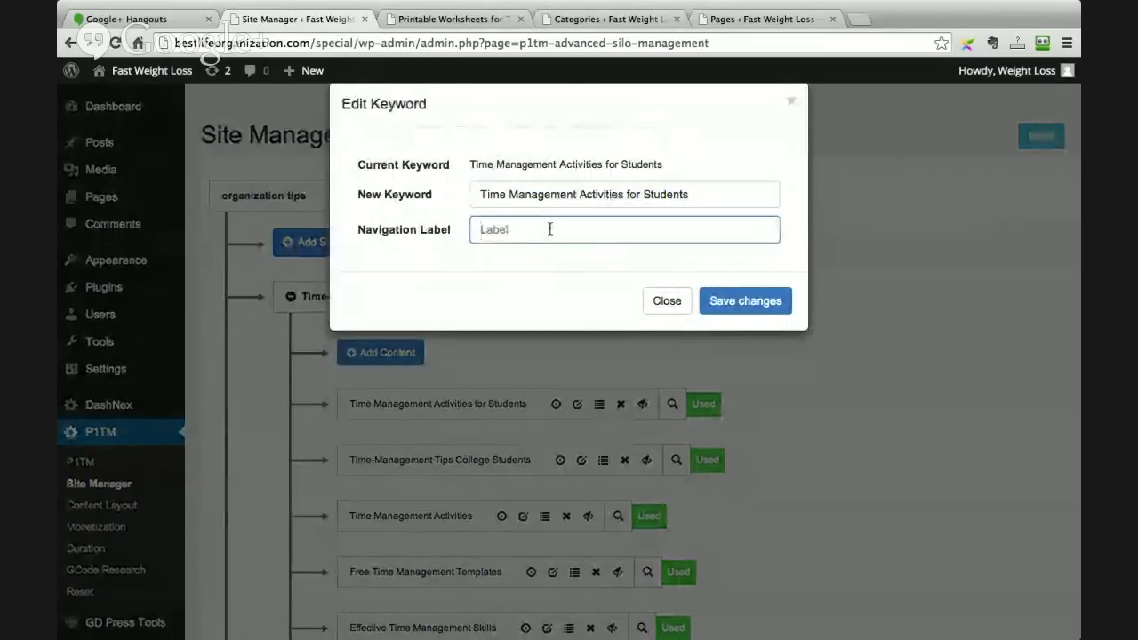
text(Time Ma)
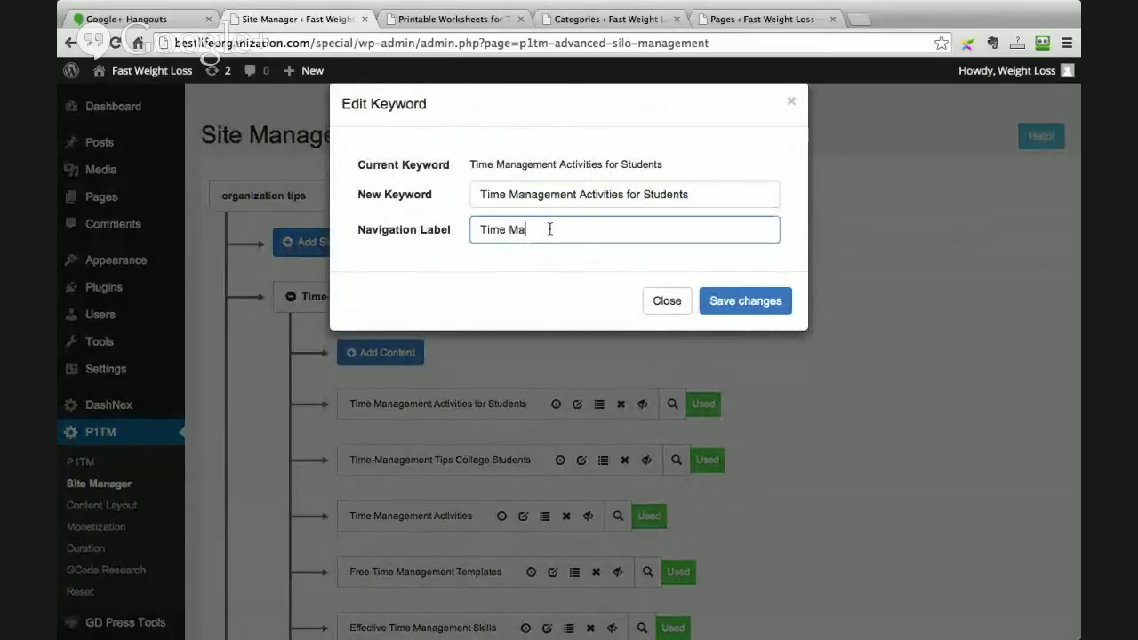
text(nagement for St)
text(ure)
text(ents)
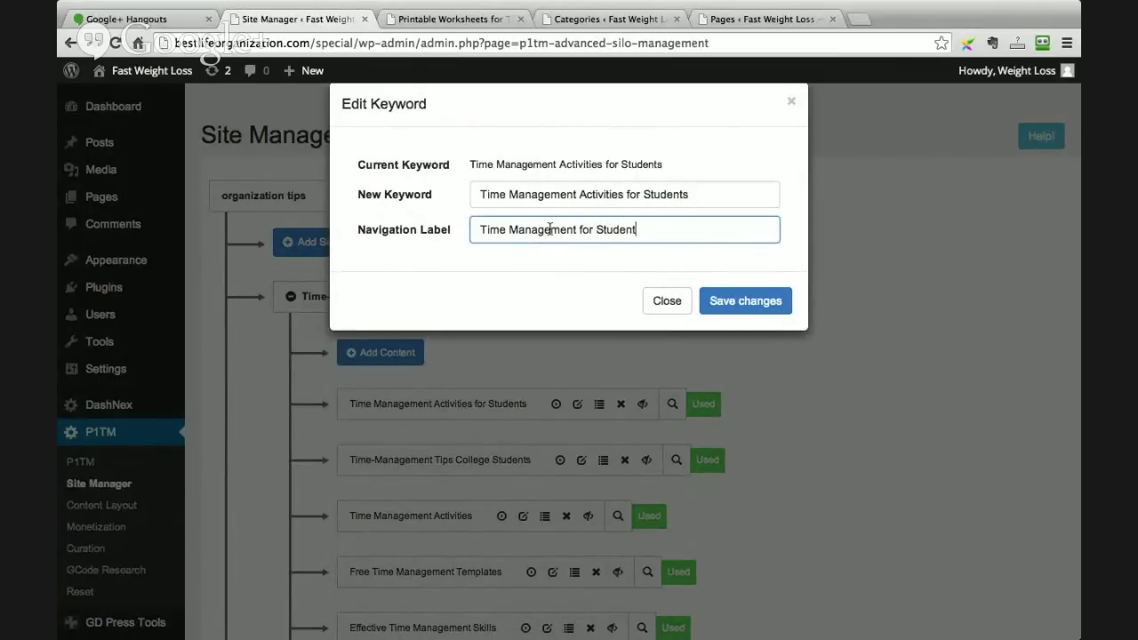
click(731, 299)
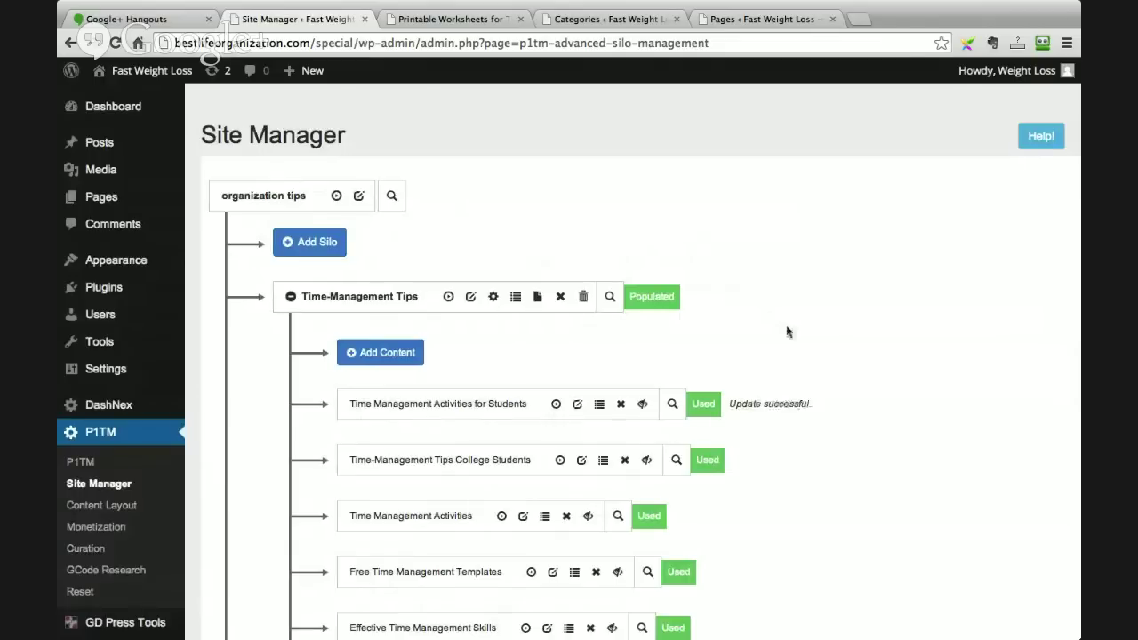
Step: Check the edited entry's navigation label and the silo's other entries, and return to the live site's home page
mouse_move(471, 402)
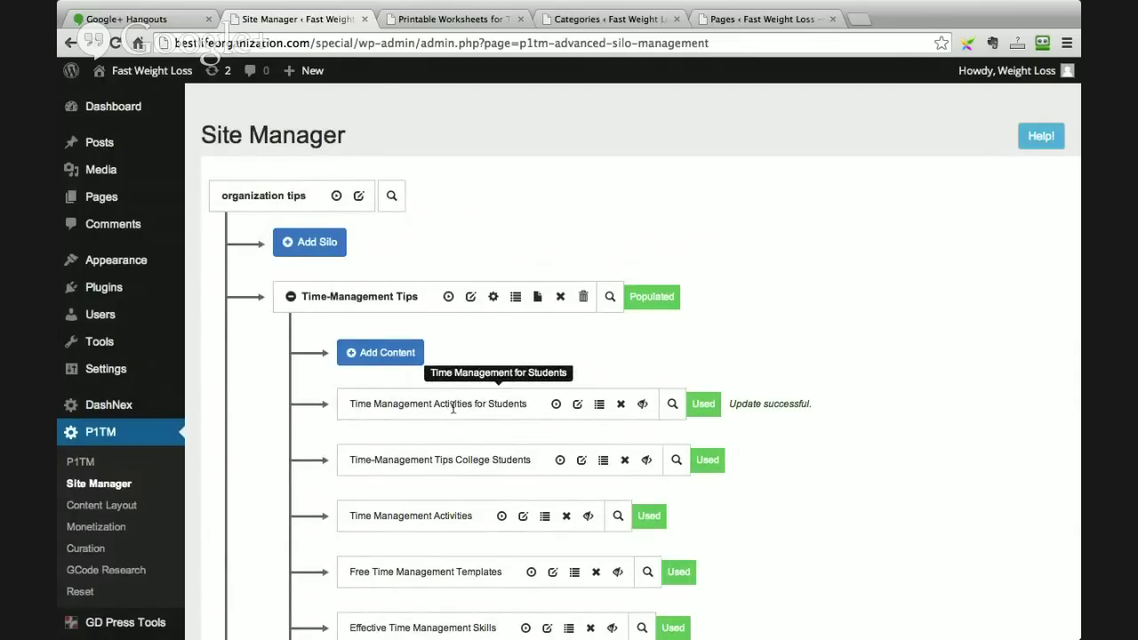
scroll(512, 417, down, 5)
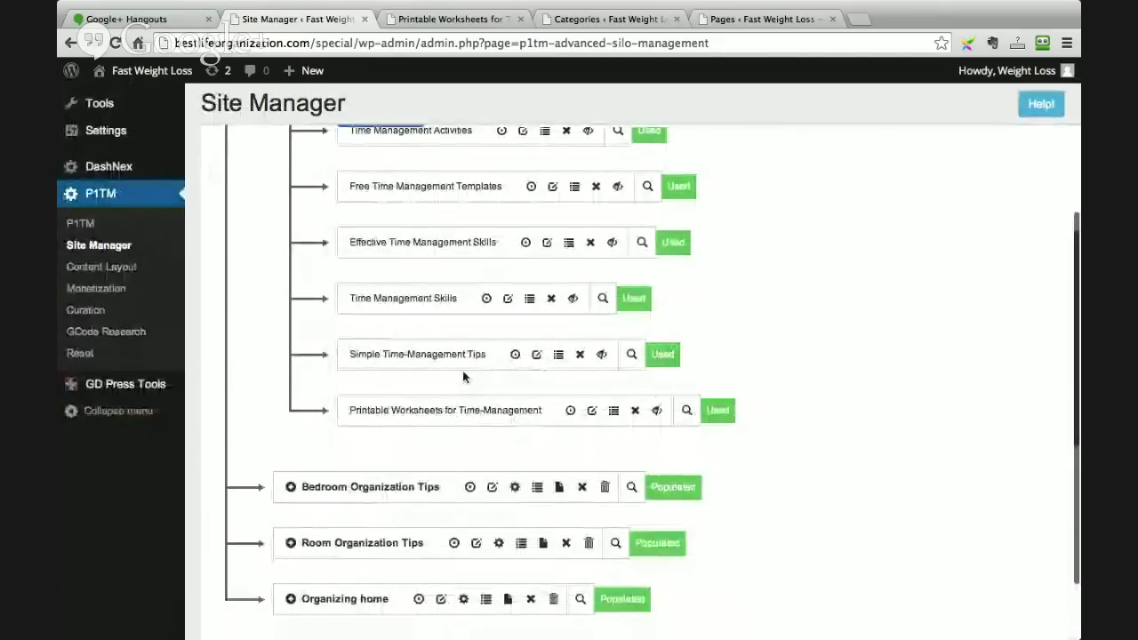
scroll(462, 377, up, 5)
click(458, 18)
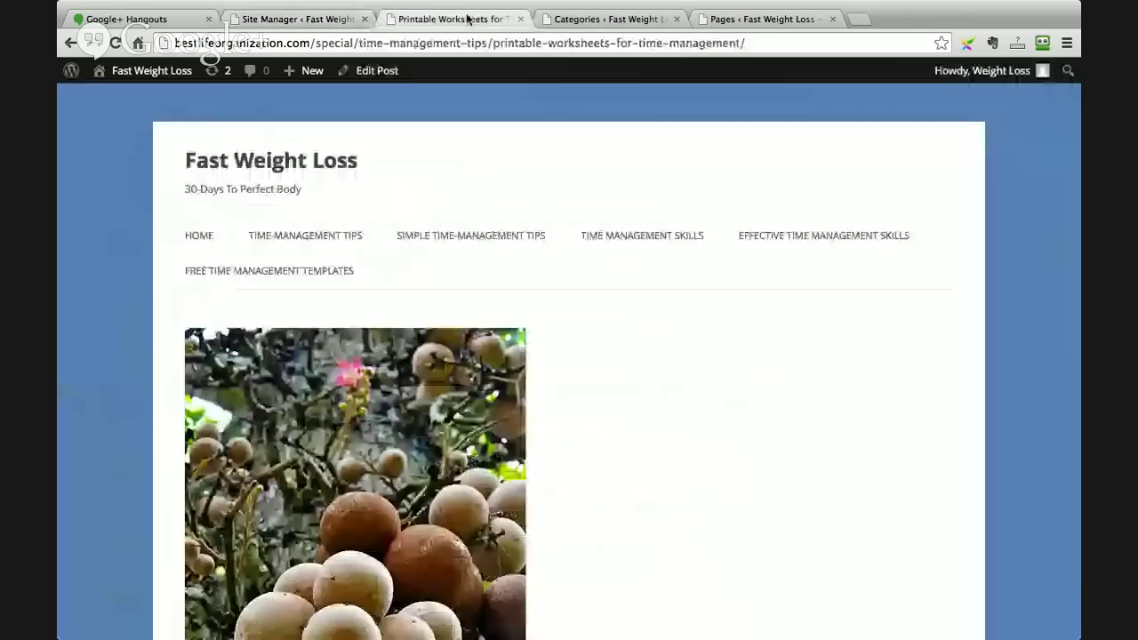
click(190, 237)
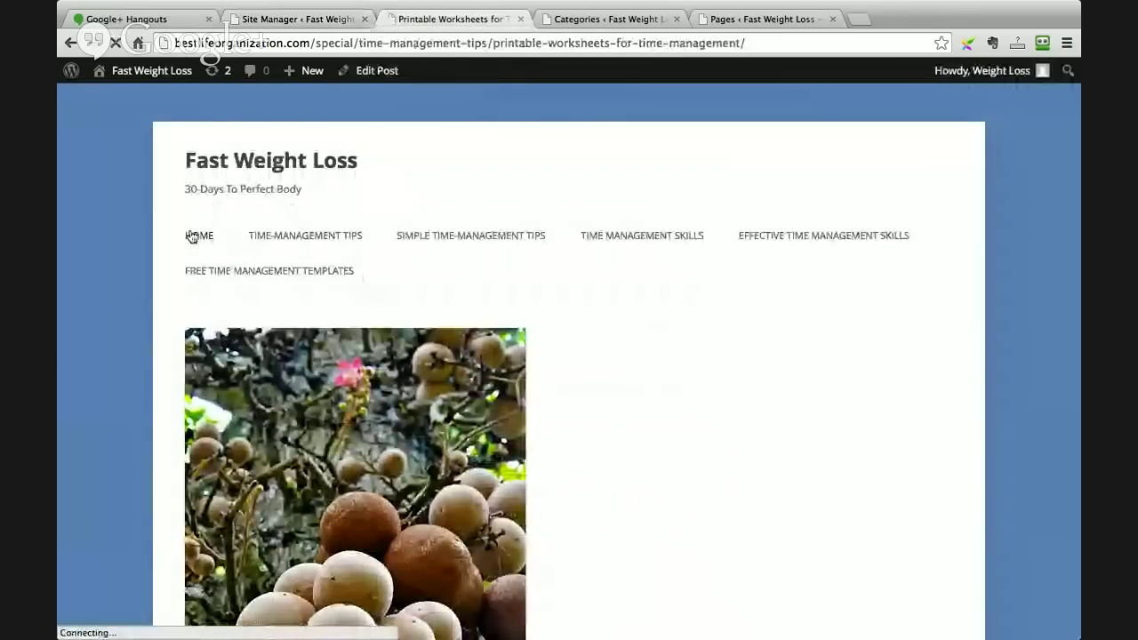
Step: Return to the Site Manager and collapse the Time-Management Tips silo
click(298, 18)
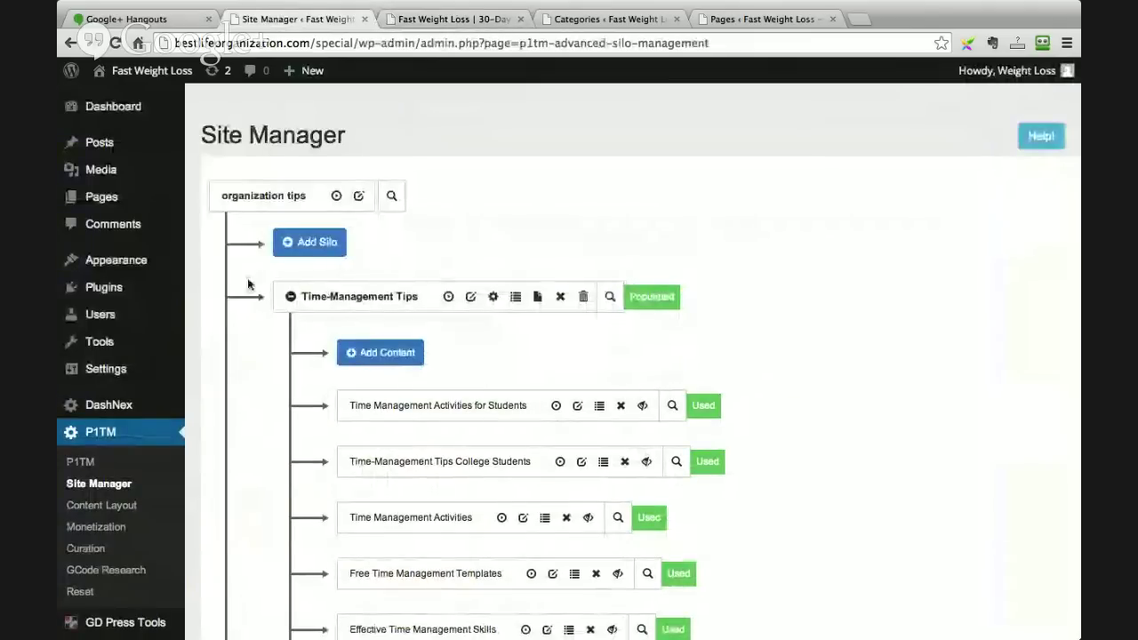
click(290, 296)
scroll(148, 490, down, 1)
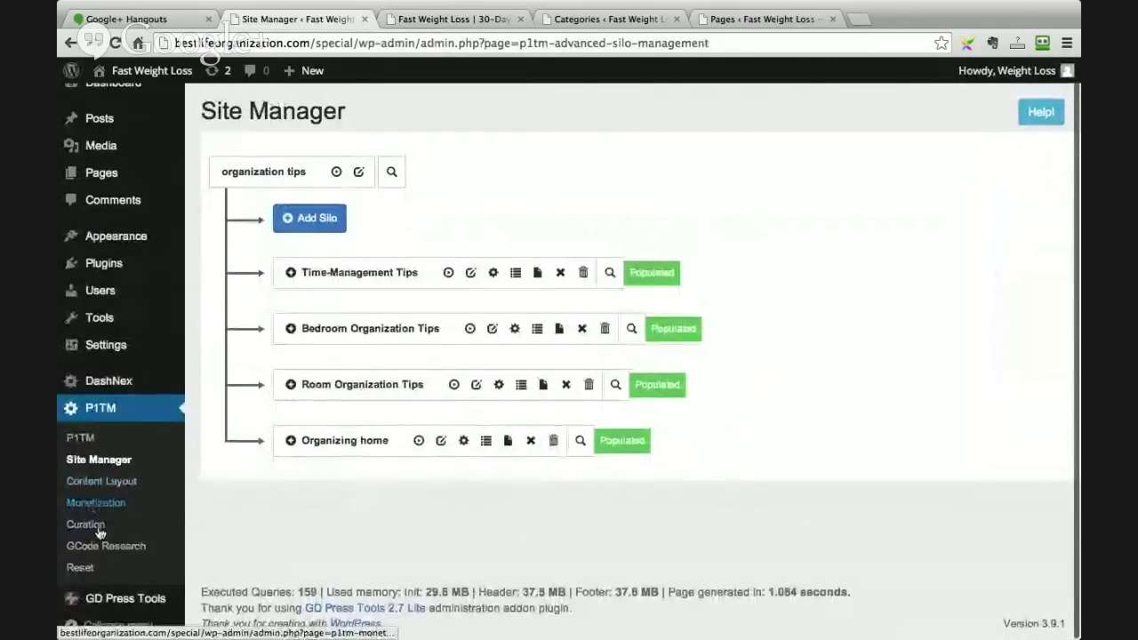
Step: Look through the Monetize 1 to Monetize 5 slots in the Monetization settings and go back to Content Layout
click(108, 507)
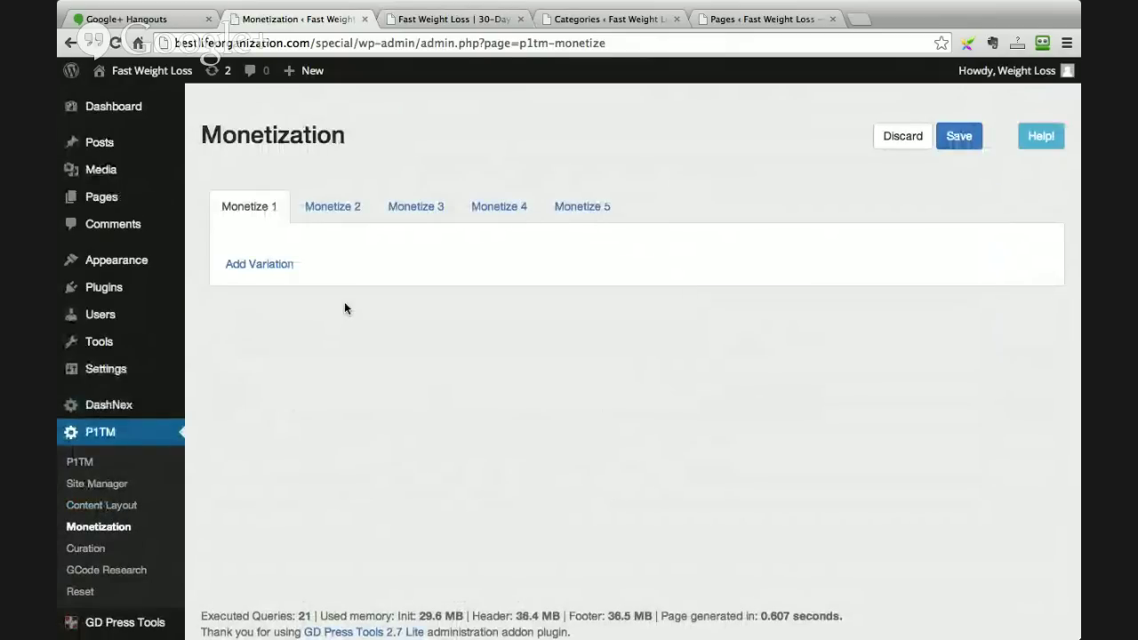
click(335, 210)
click(397, 213)
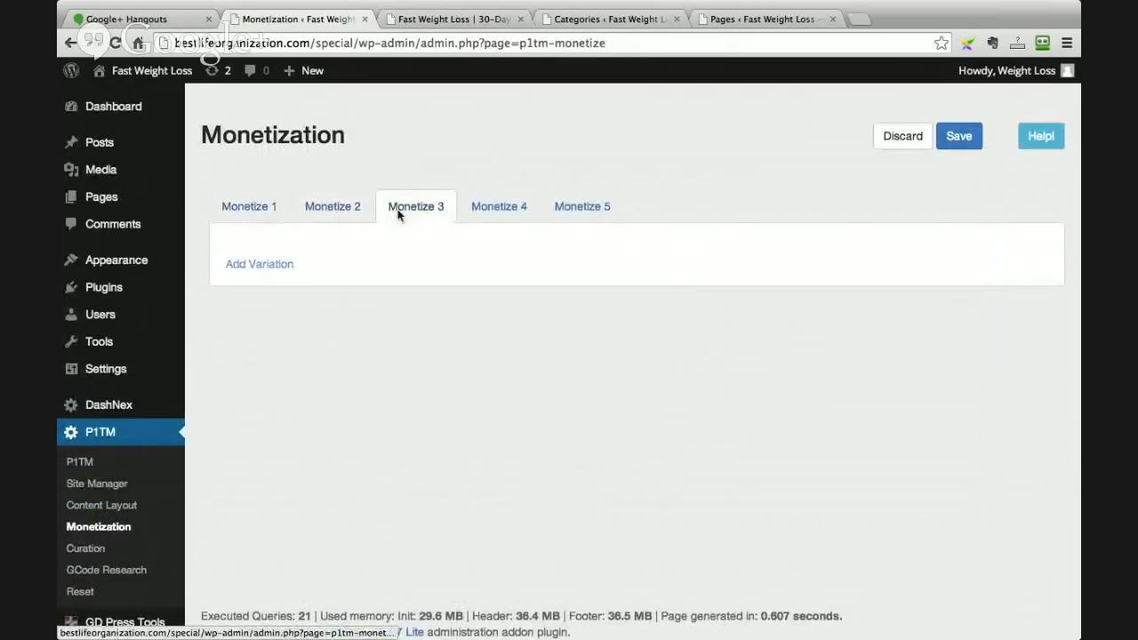
click(521, 212)
click(578, 209)
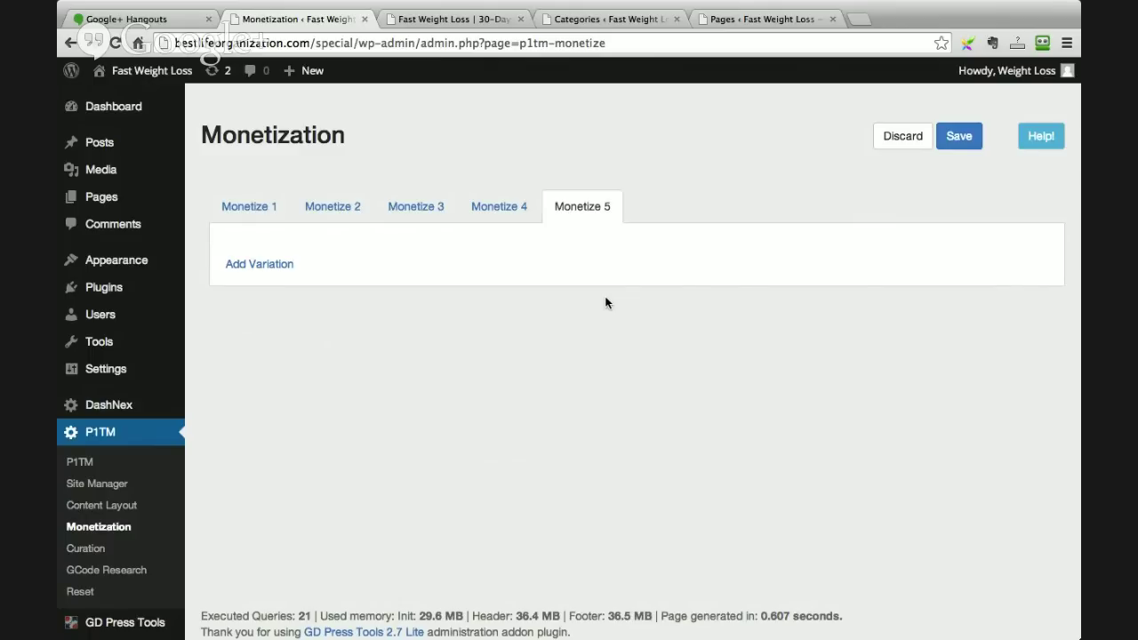
click(111, 505)
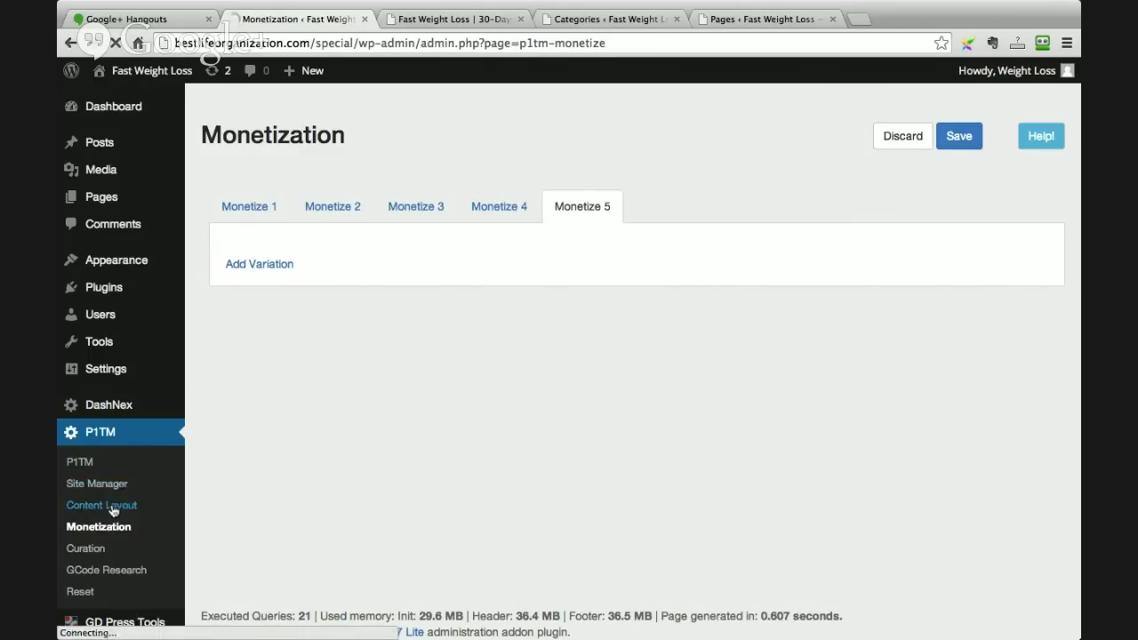
Step: Check the section options of the first Monetize element in the current structure and close its settings
scroll(889, 391, down, 1)
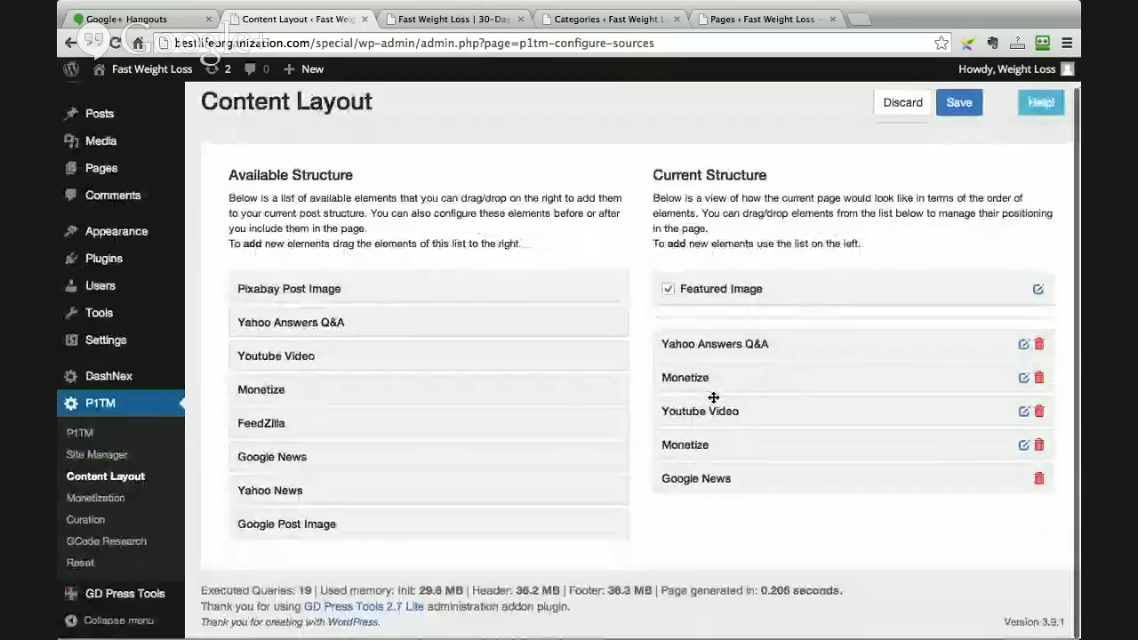
click(1024, 379)
click(873, 417)
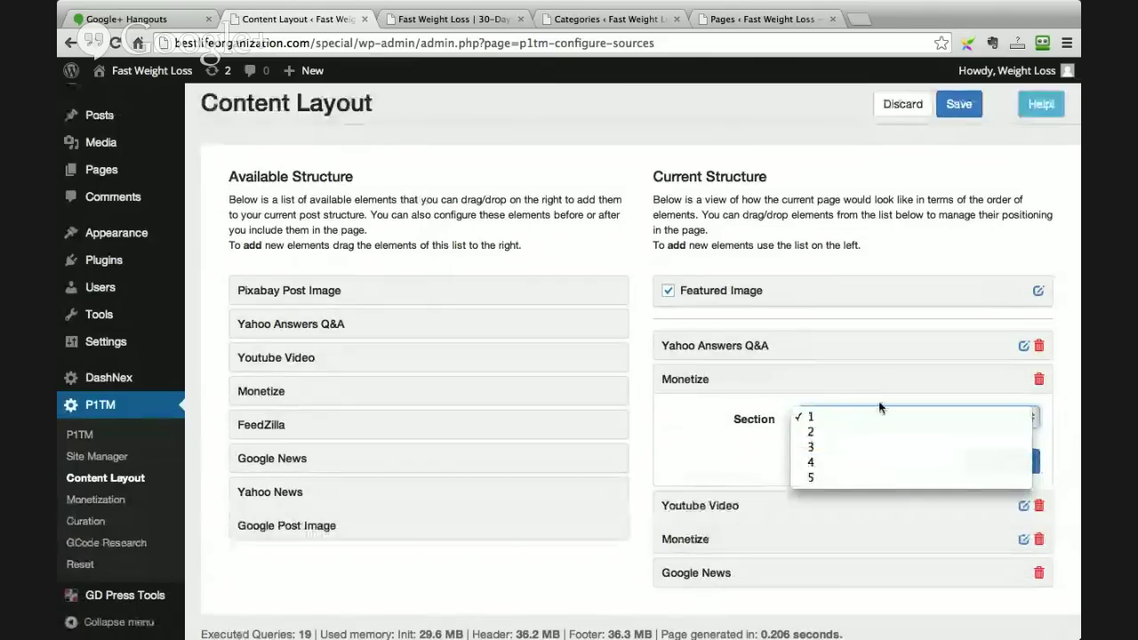
click(745, 449)
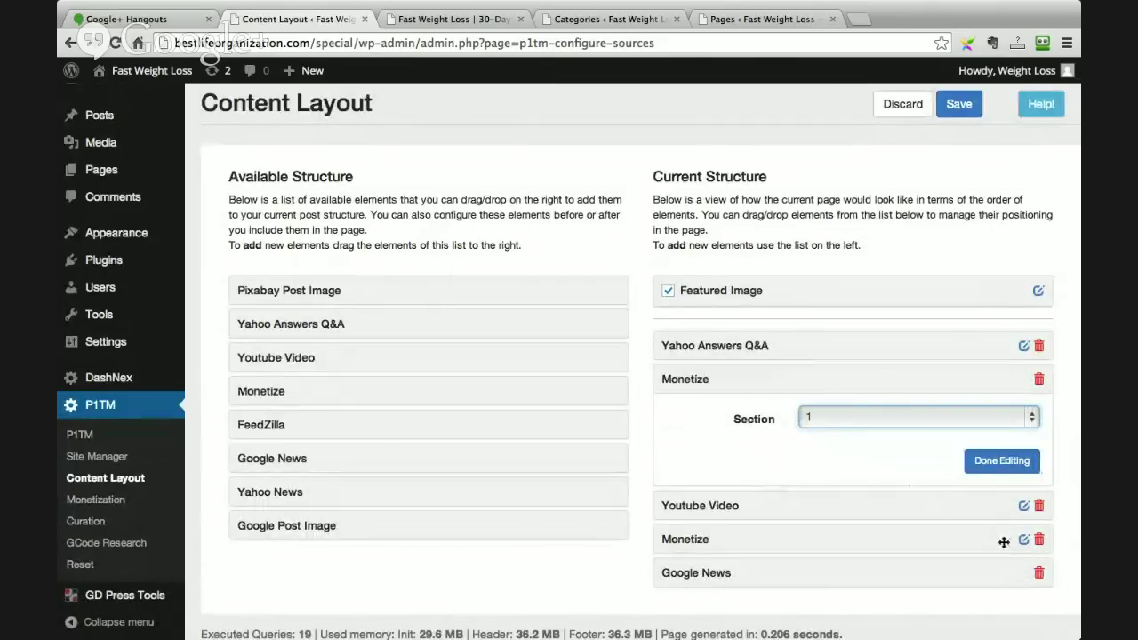
click(1000, 461)
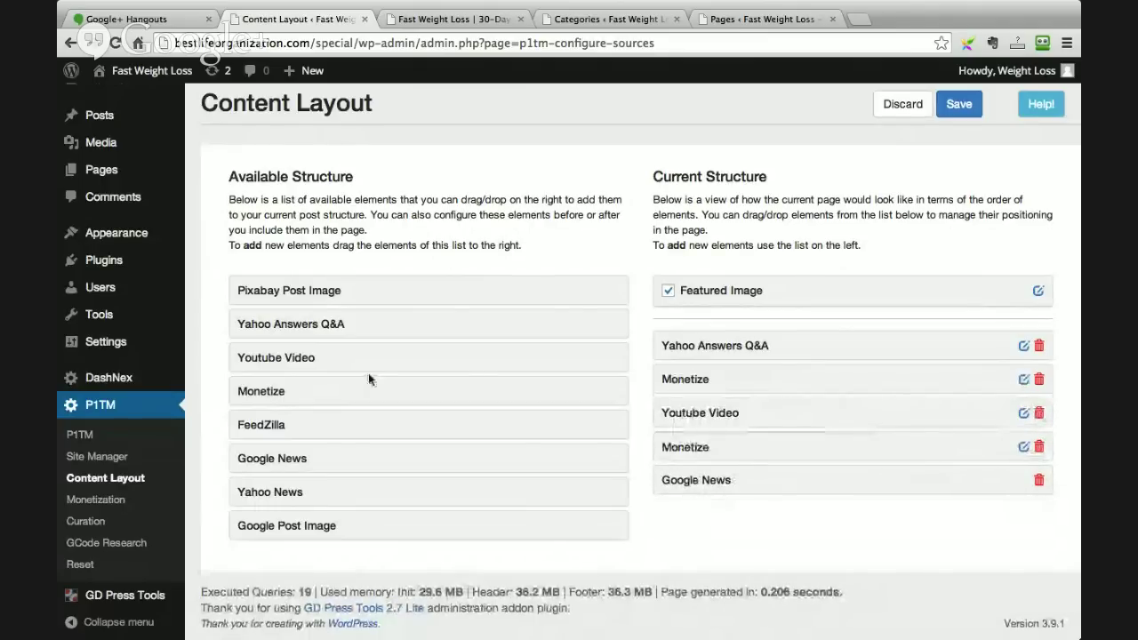
Step: Add a Monetize element after Google News in the current structure, assign it to section 3, and save the layout
drag(357, 390, 724, 514)
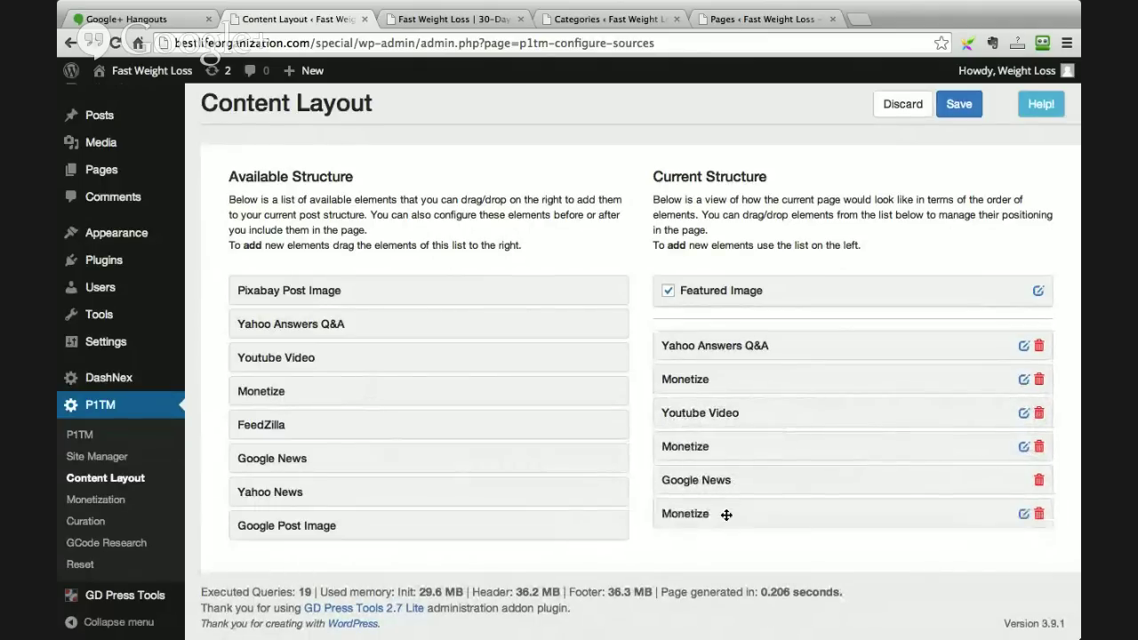
click(1023, 512)
click(888, 552)
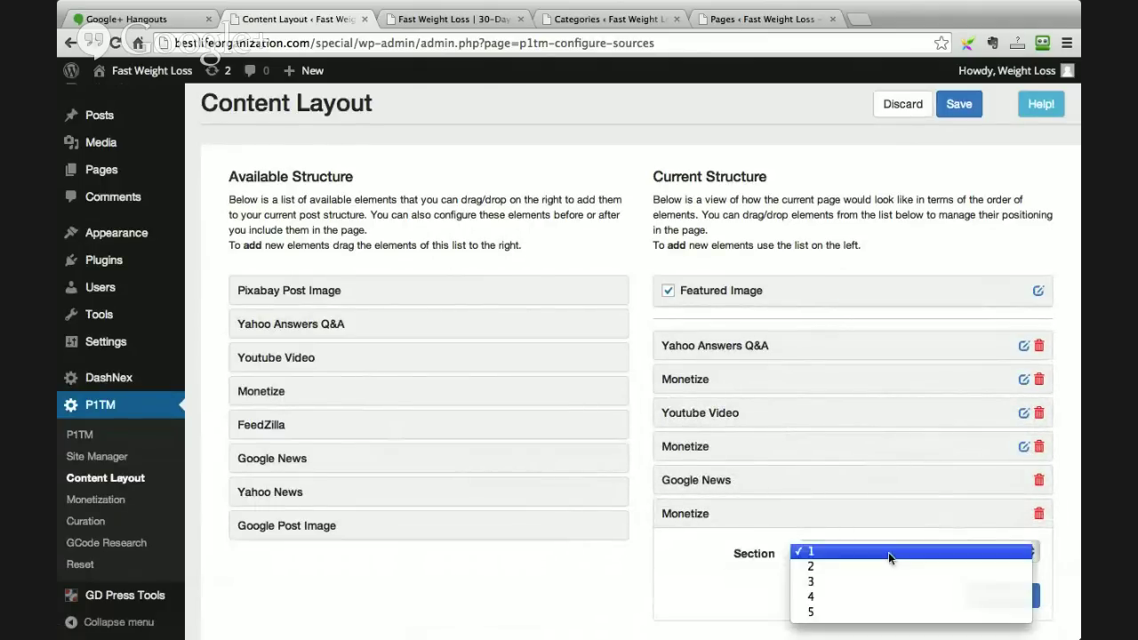
click(869, 582)
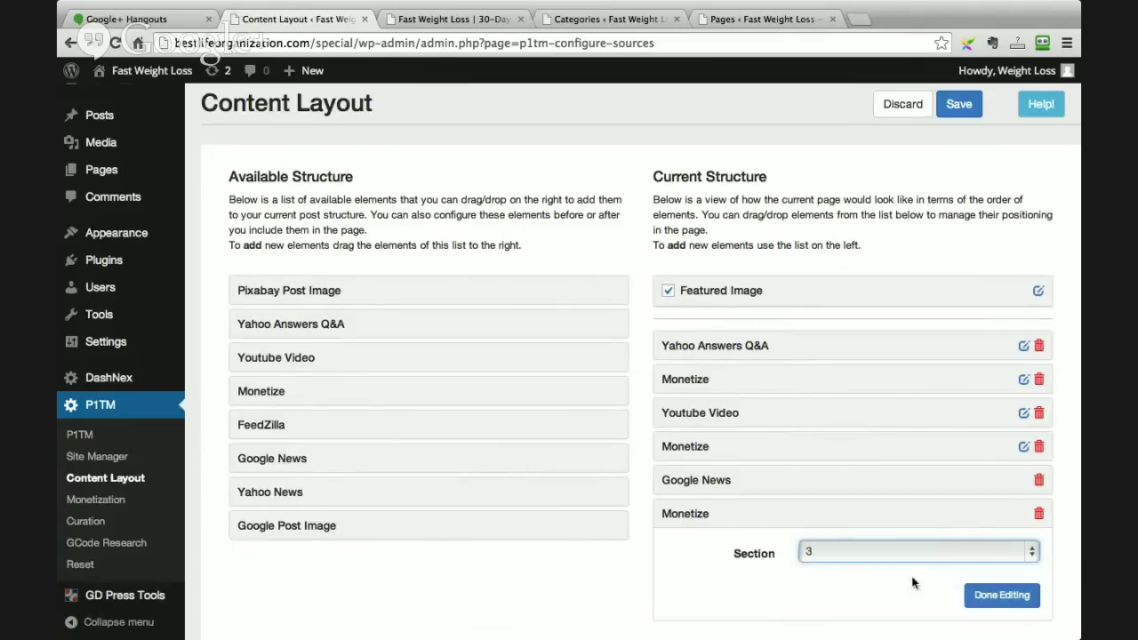
click(988, 598)
click(959, 104)
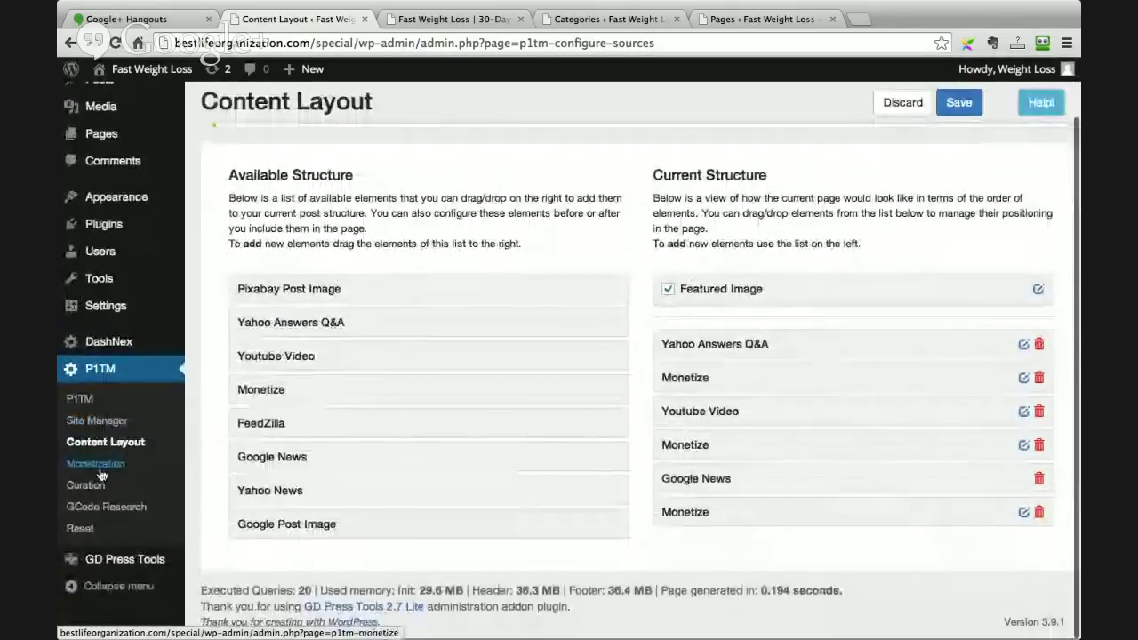
Step: Add a variation to Monetize 1 in the Monetization settings with the text "This is my amazon product #1"
click(100, 471)
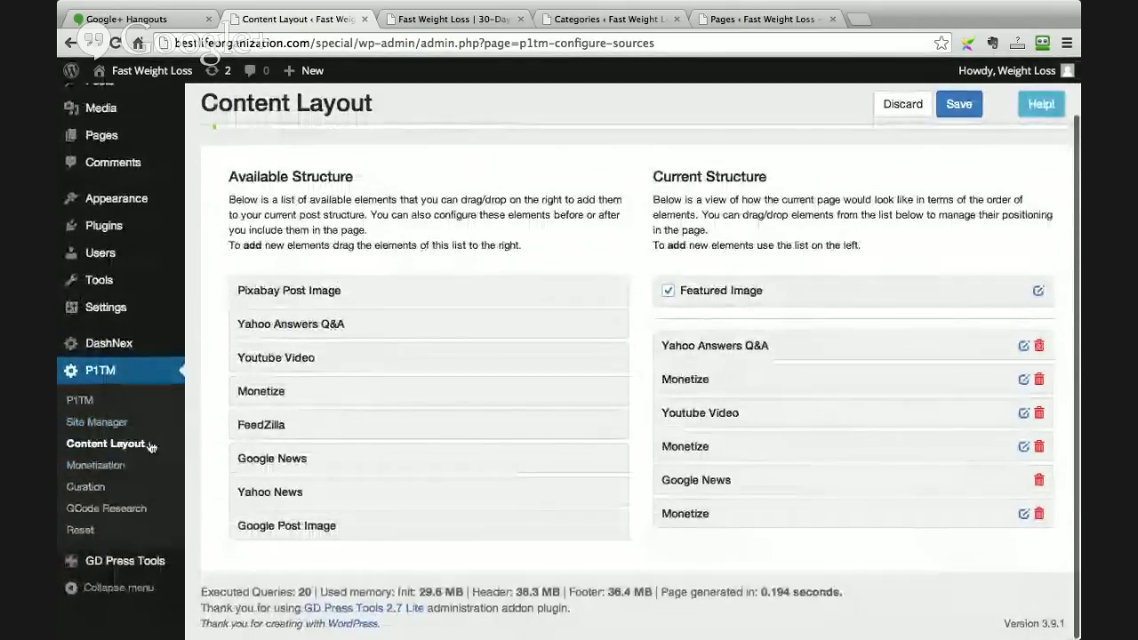
click(97, 471)
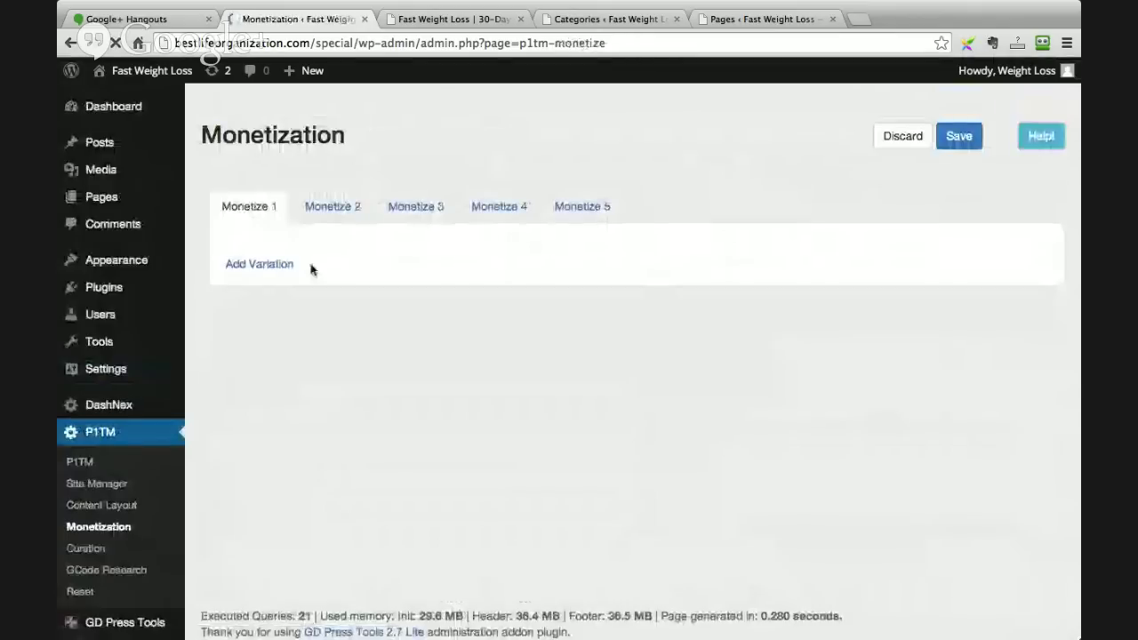
click(267, 263)
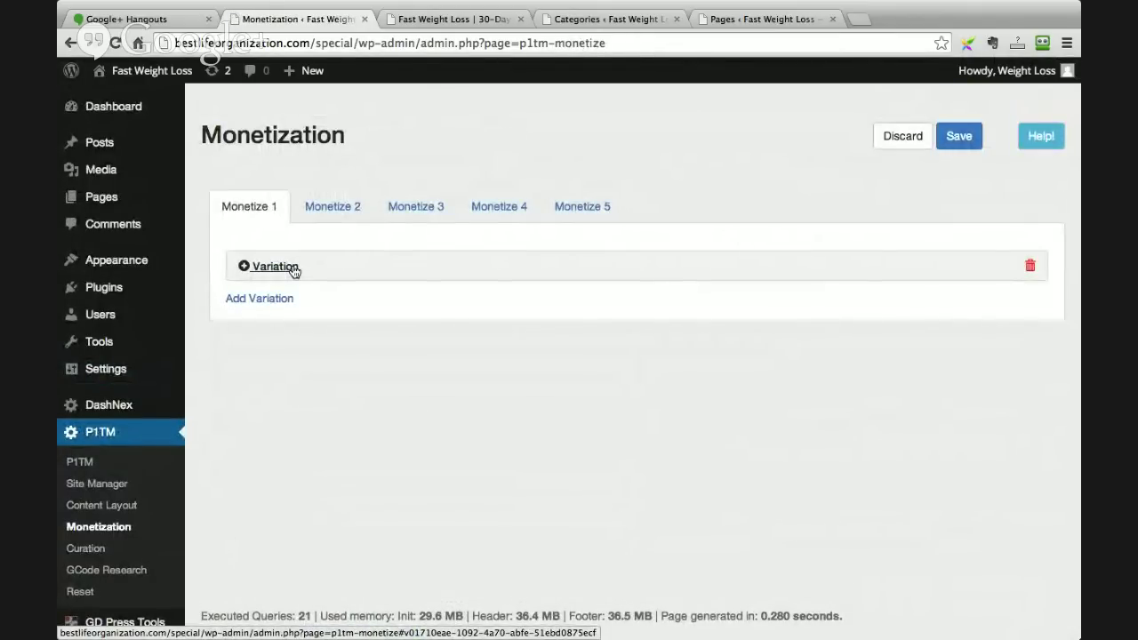
click(294, 269)
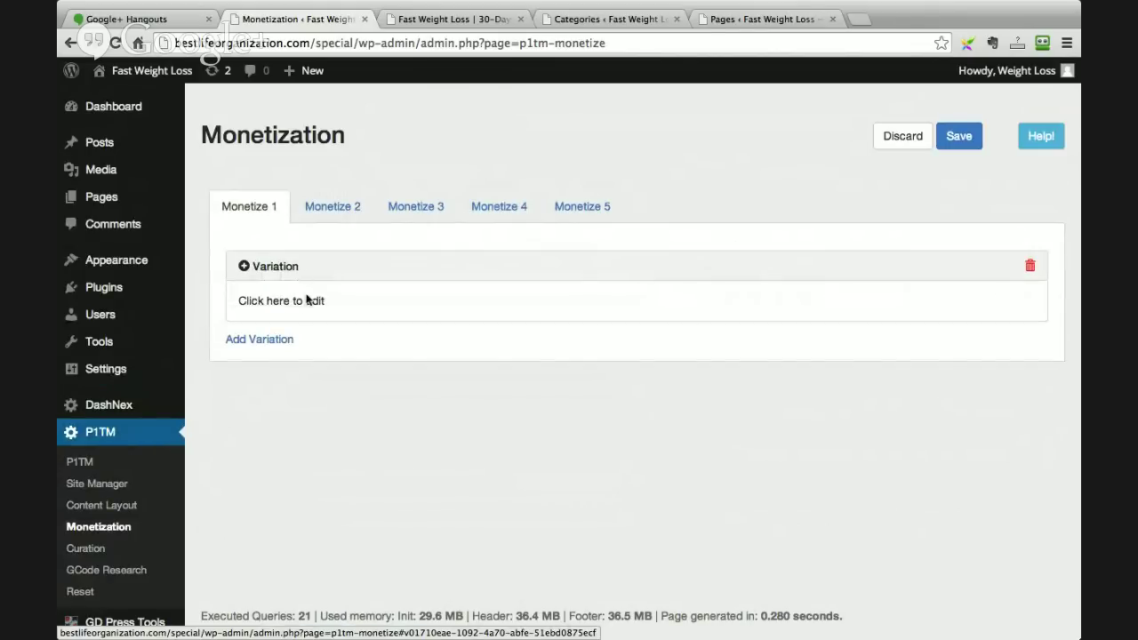
click(308, 300)
key(alt+shift+Left)
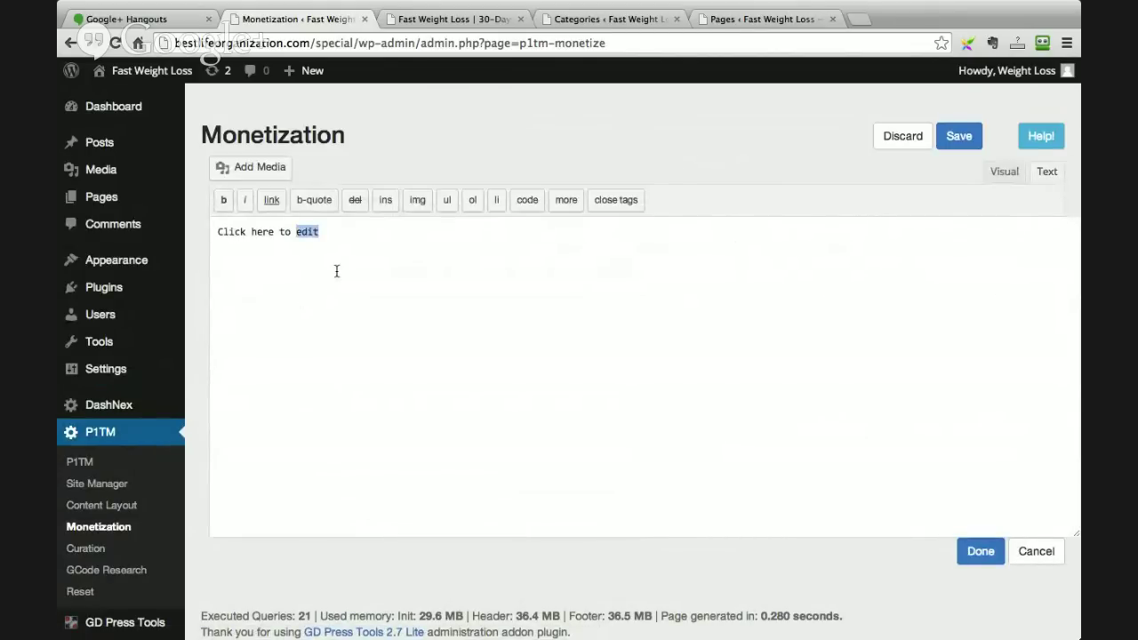
drag(336, 226, 216, 223)
text(Th)
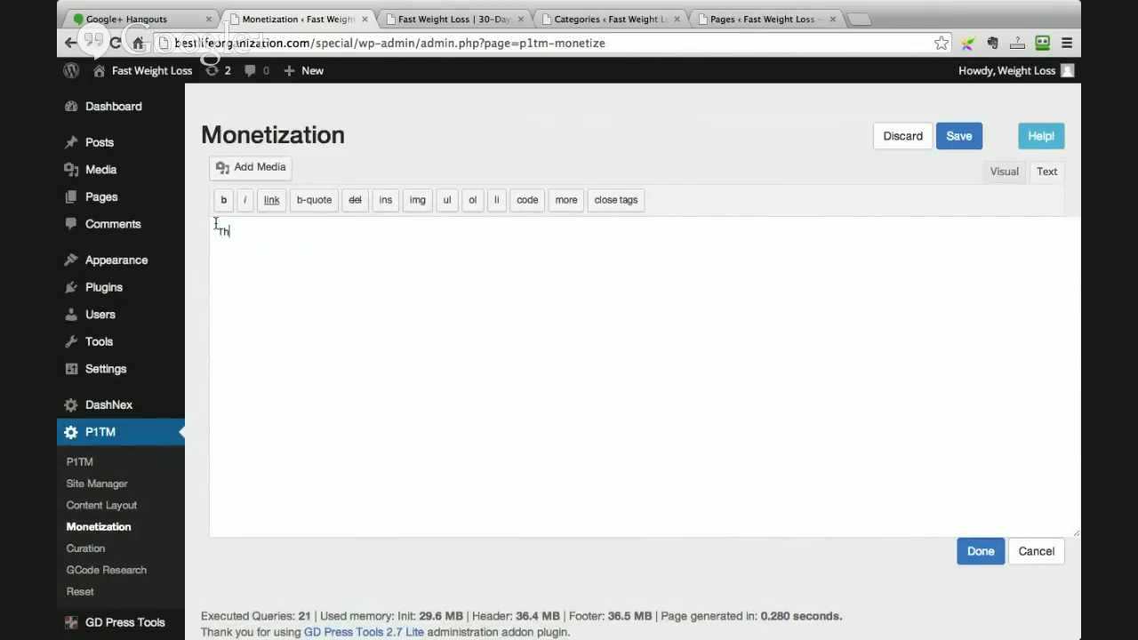
text(is is my amazong)
key(BackSpace)
text(produc)
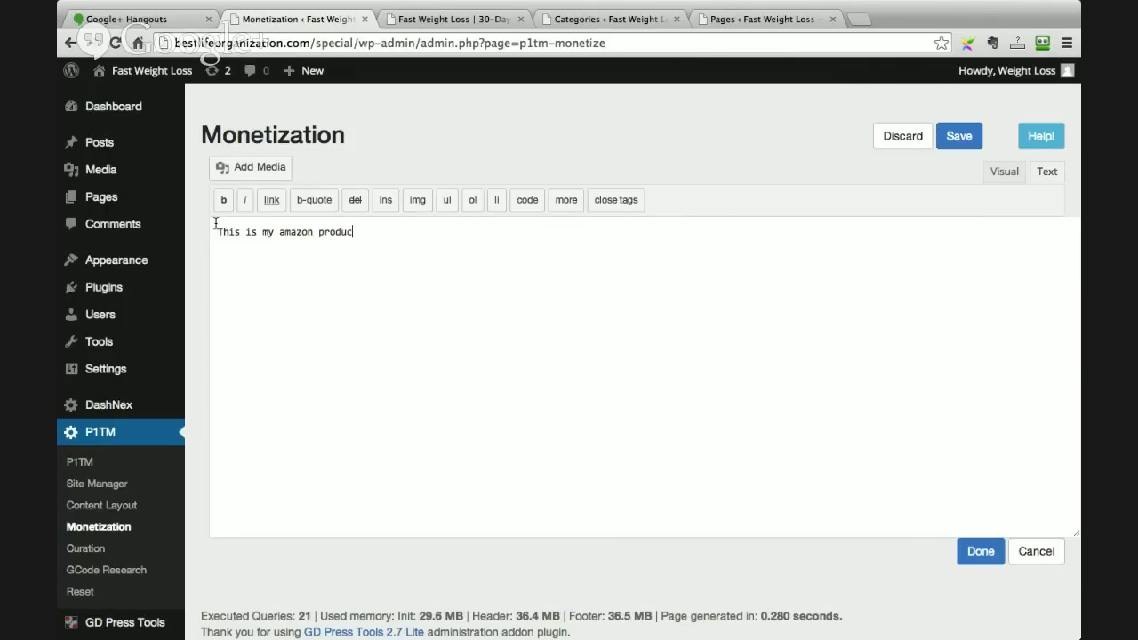
text(t @#)
click(983, 551)
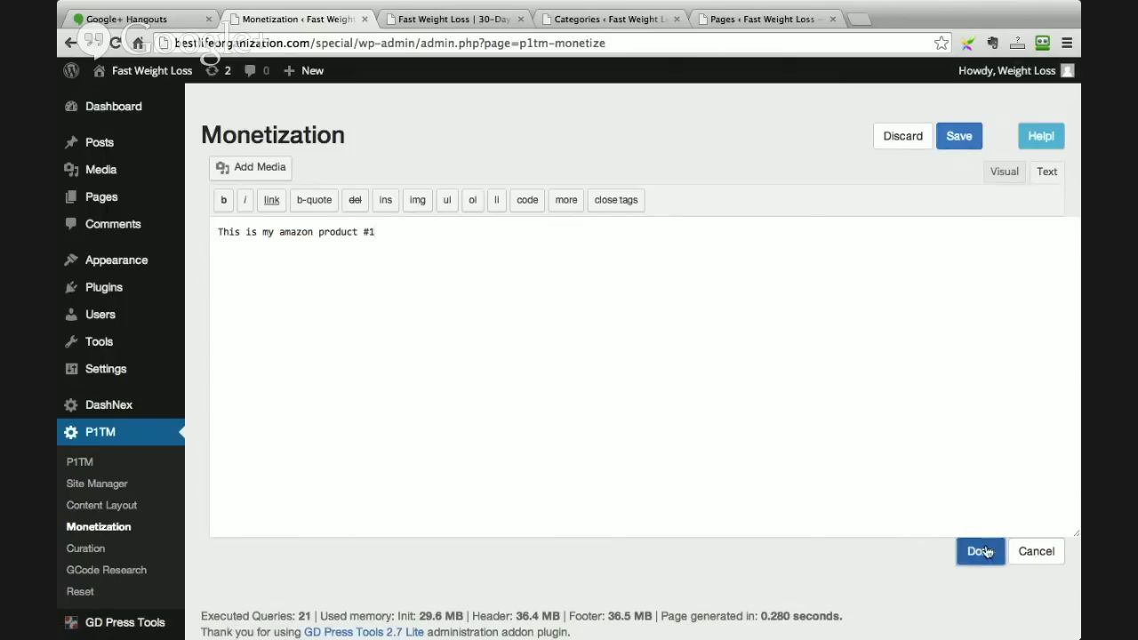
Step: Add a second Monetize 1 variation with the text "This is my amazon product #2" and save the monetization settings
click(272, 338)
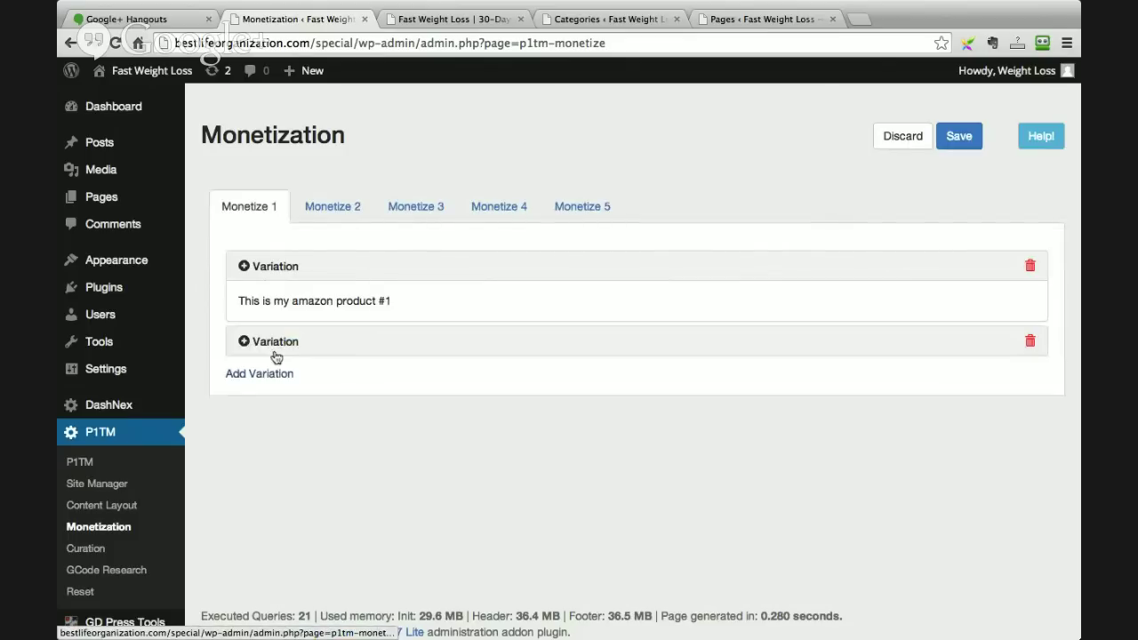
click(298, 342)
click(303, 329)
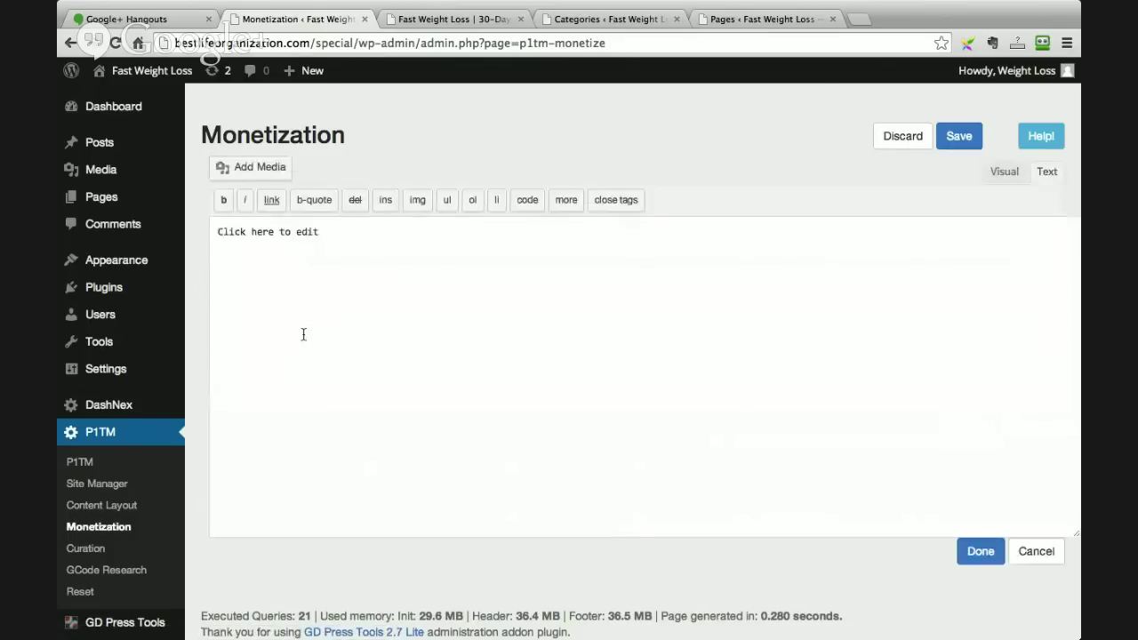
triple_click(307, 230)
text(This)
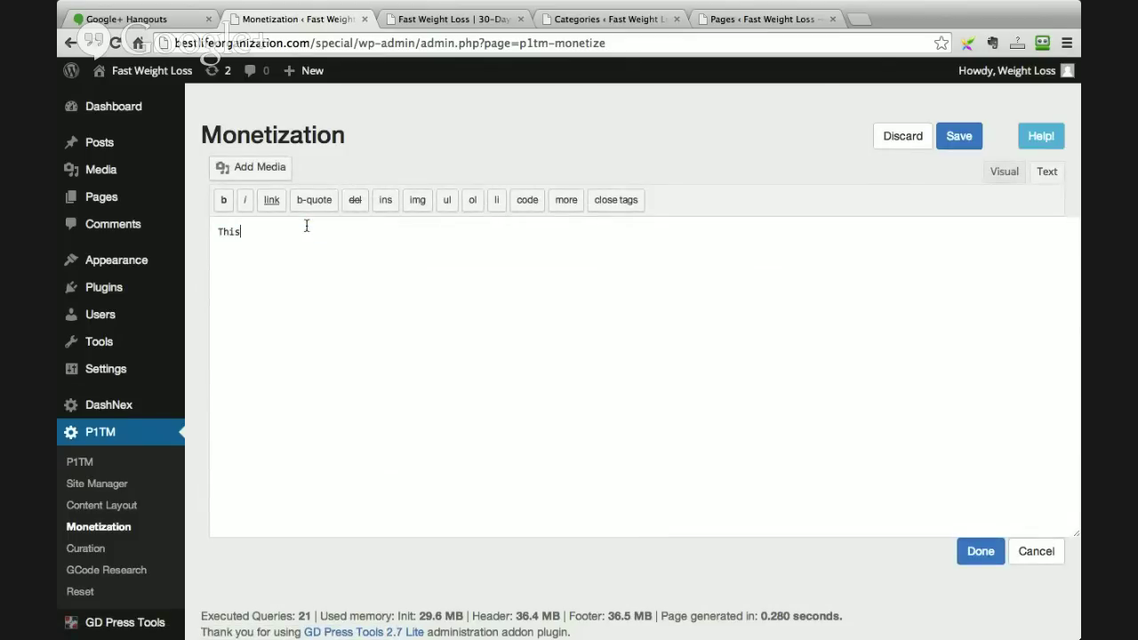
text( is my amazeng)
key(BackSpace)
key(BackSpace)
key(BackSpace)
key(BackSpace)
text(on product #2)
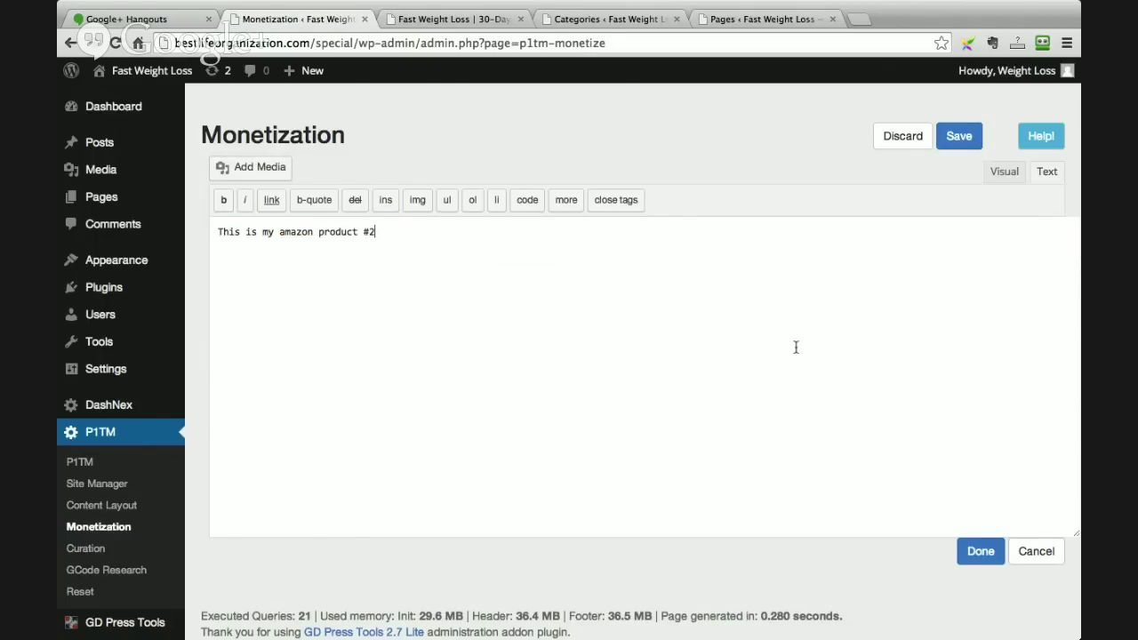
click(981, 551)
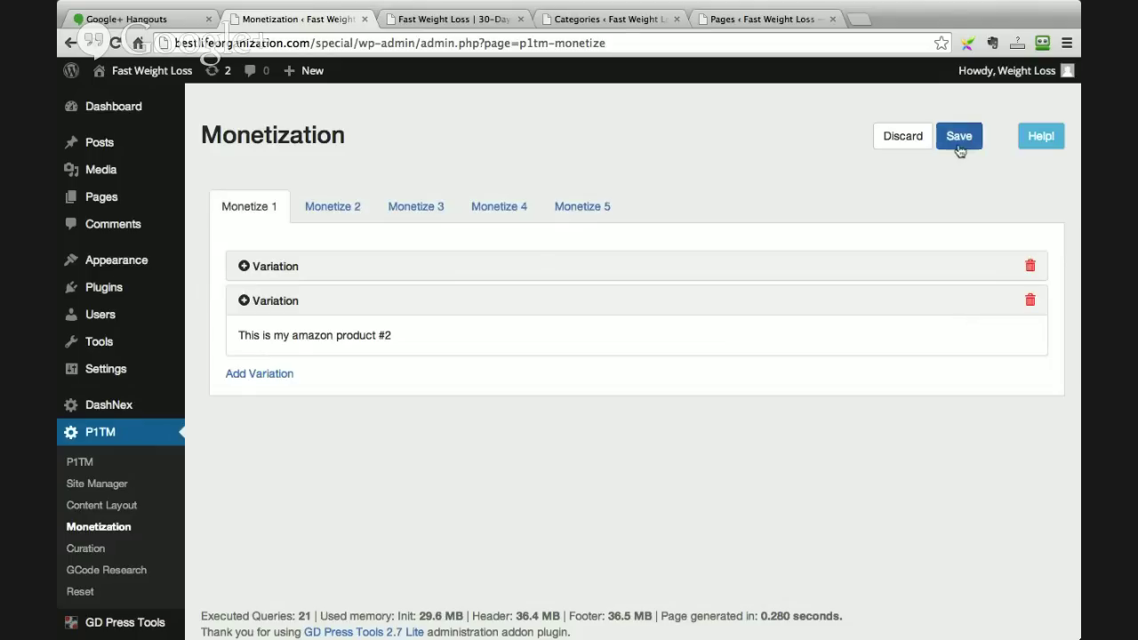
click(960, 150)
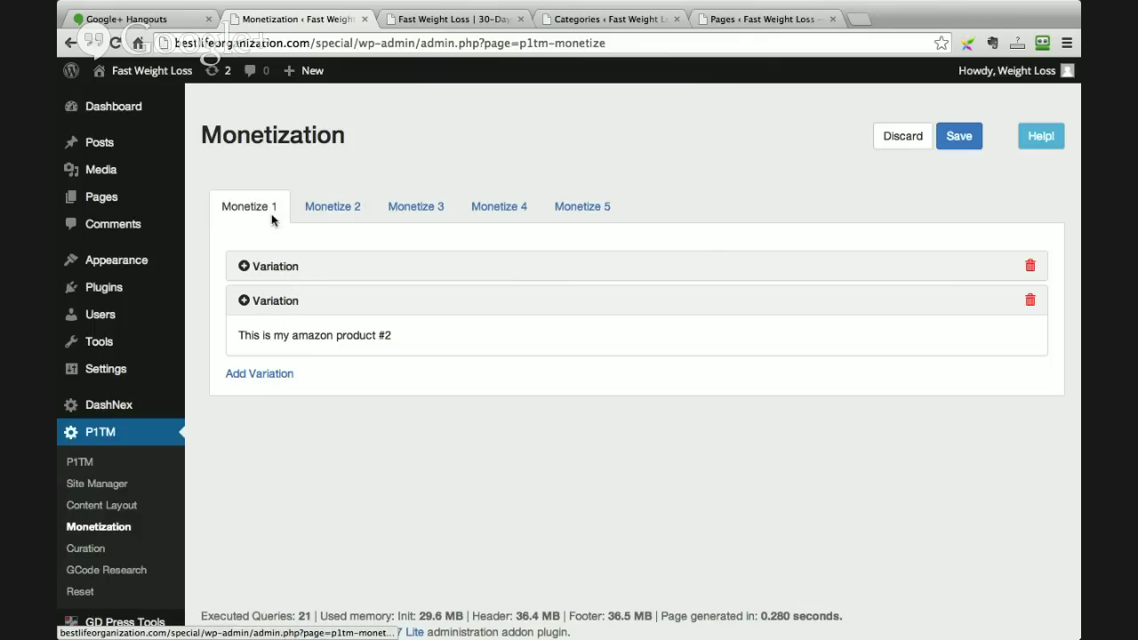
Step: Review the contents of both Monetize 1 variations
click(278, 268)
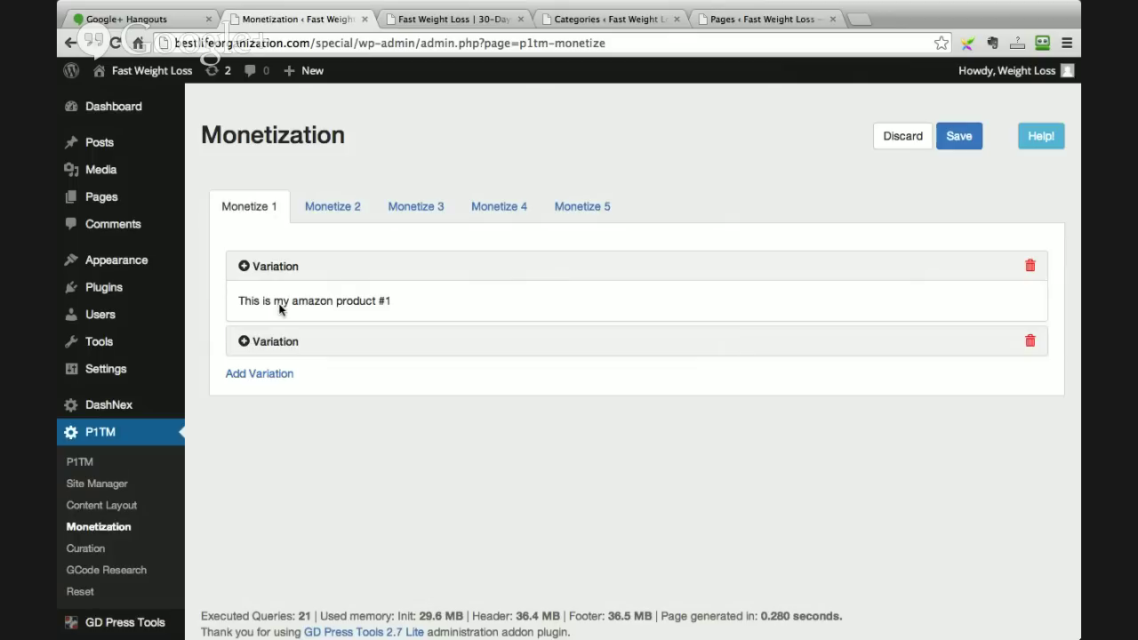
click(274, 342)
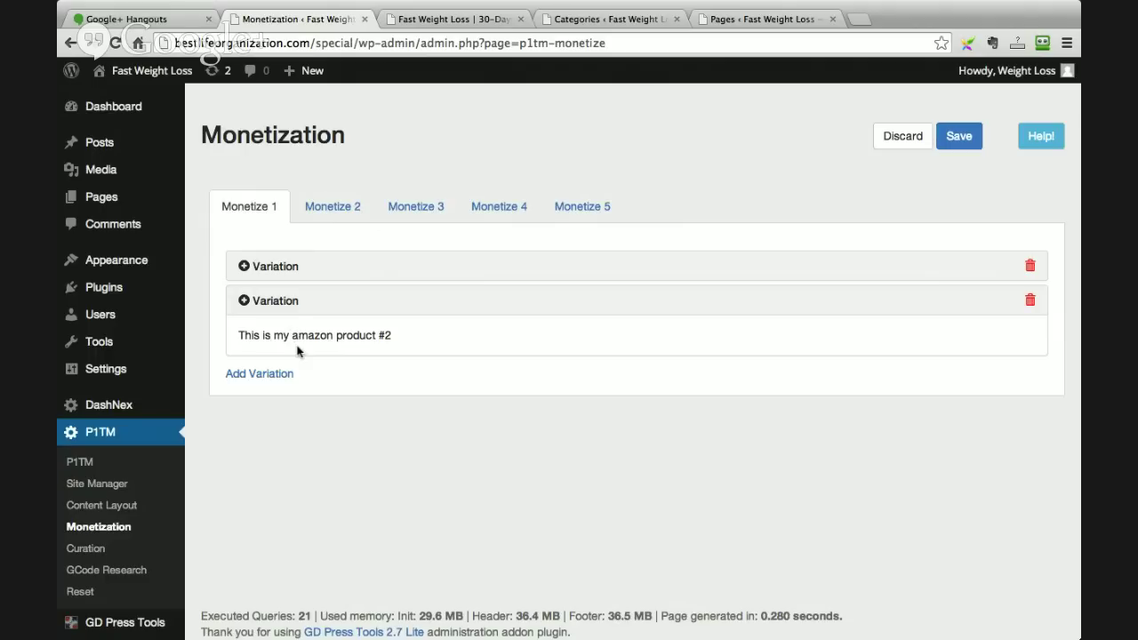
scroll(357, 354, down, 1)
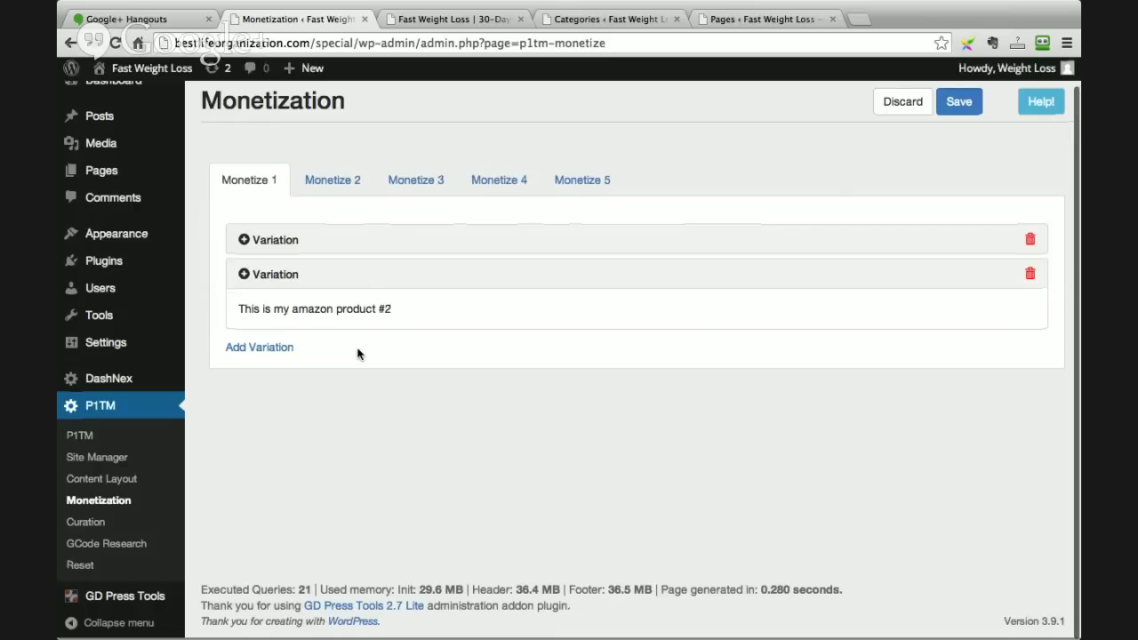
scroll(357, 353, up, 1)
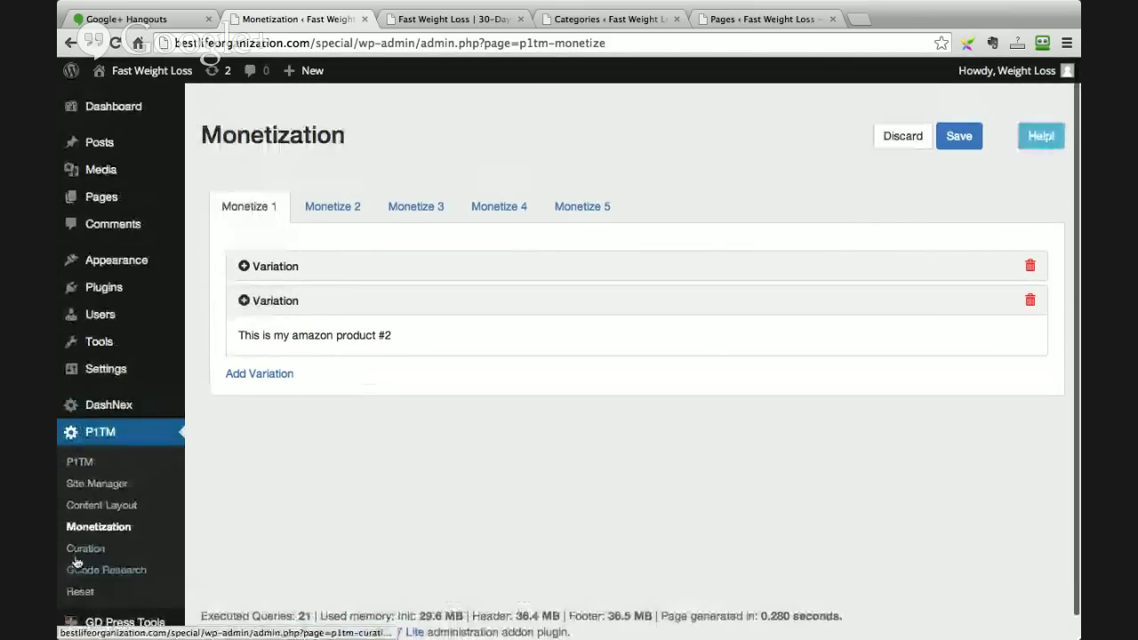
Step: Enable curation for the Time-Management Tips silo and set its frequency to 2
click(88, 549)
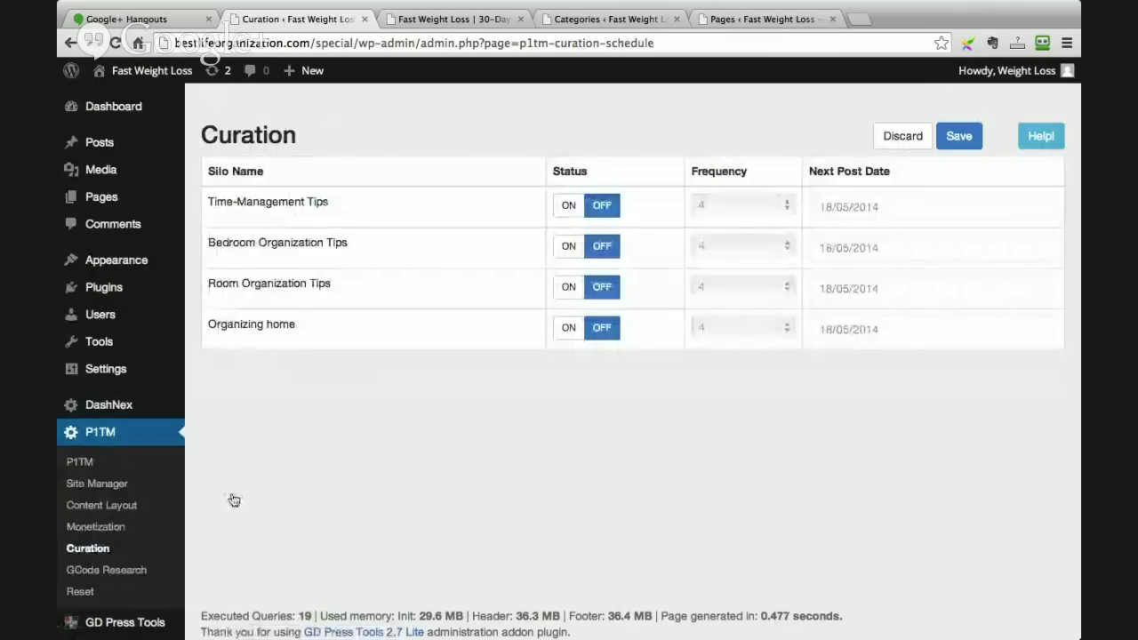
click(569, 208)
click(779, 207)
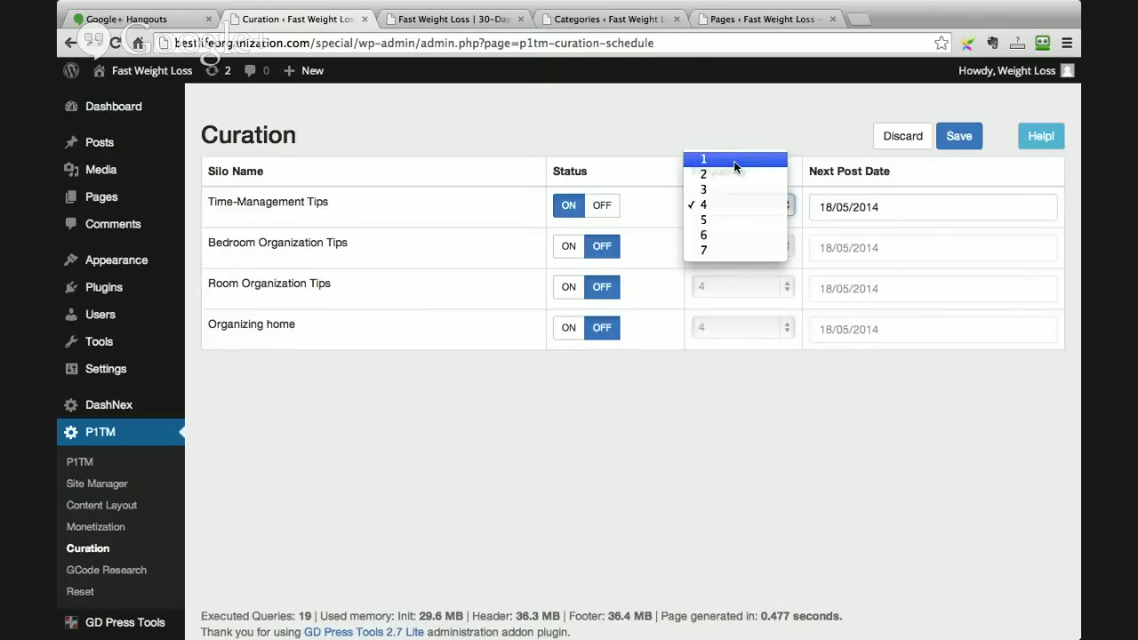
click(734, 161)
click(722, 203)
click(709, 225)
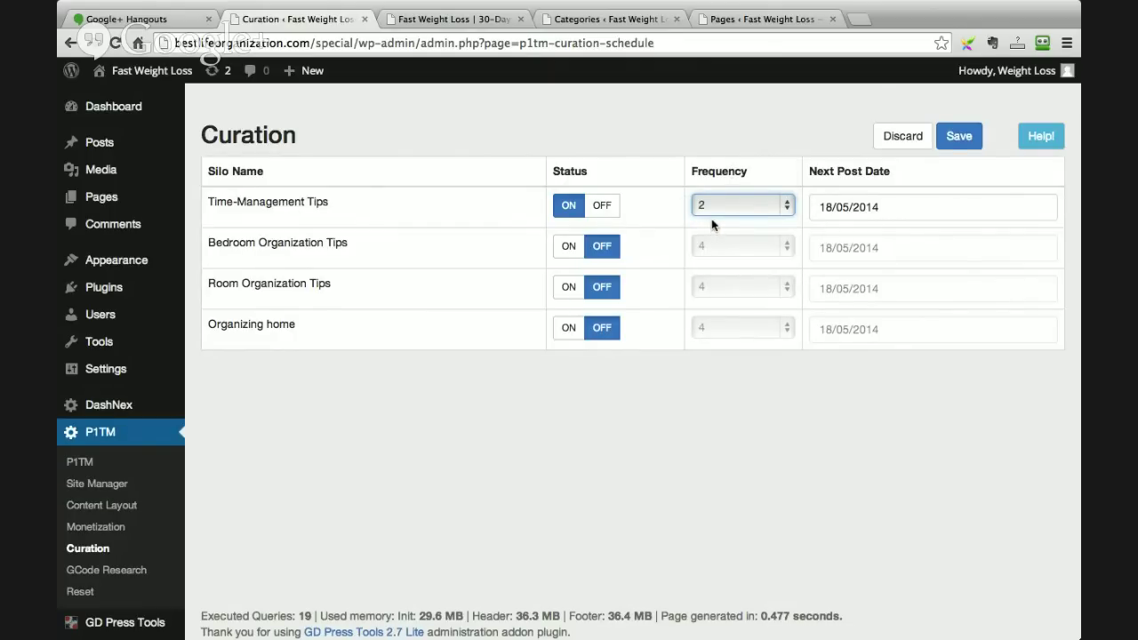
click(733, 208)
click(846, 198)
click(851, 210)
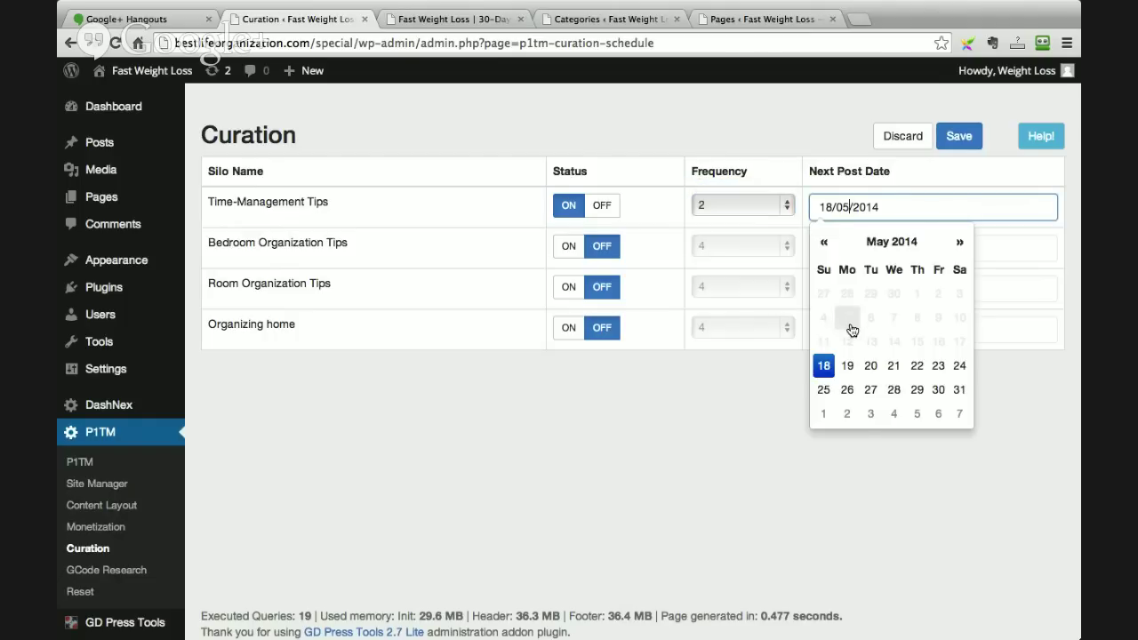
click(676, 196)
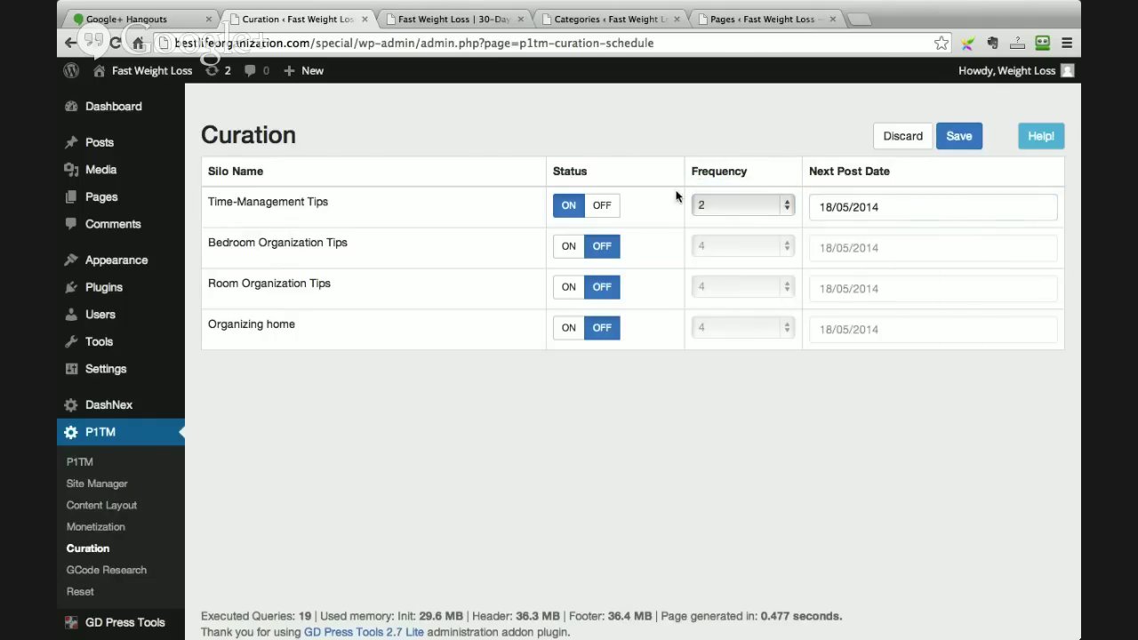
Step: Enable curation for the Bedroom Organization Tips, Room Organization Tips and Organizing home silos
click(568, 247)
click(569, 287)
click(575, 327)
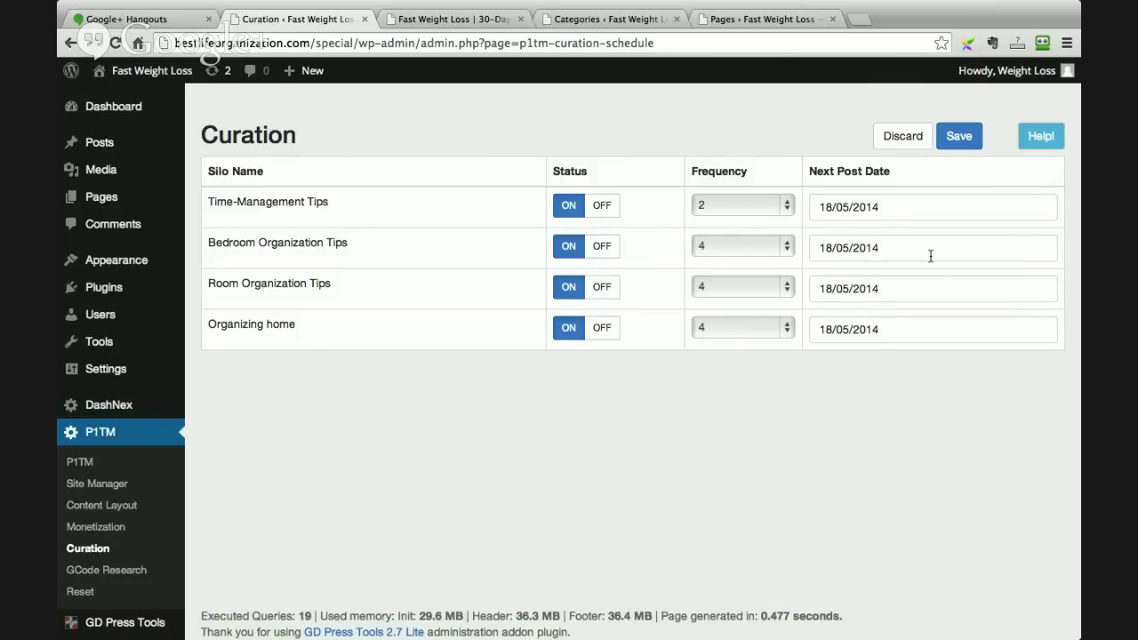
Step: Set the next curation post date to 19/05/2014 for Time-Management Tips and 20/05/2014 for Bedroom Organization Tips
click(836, 207)
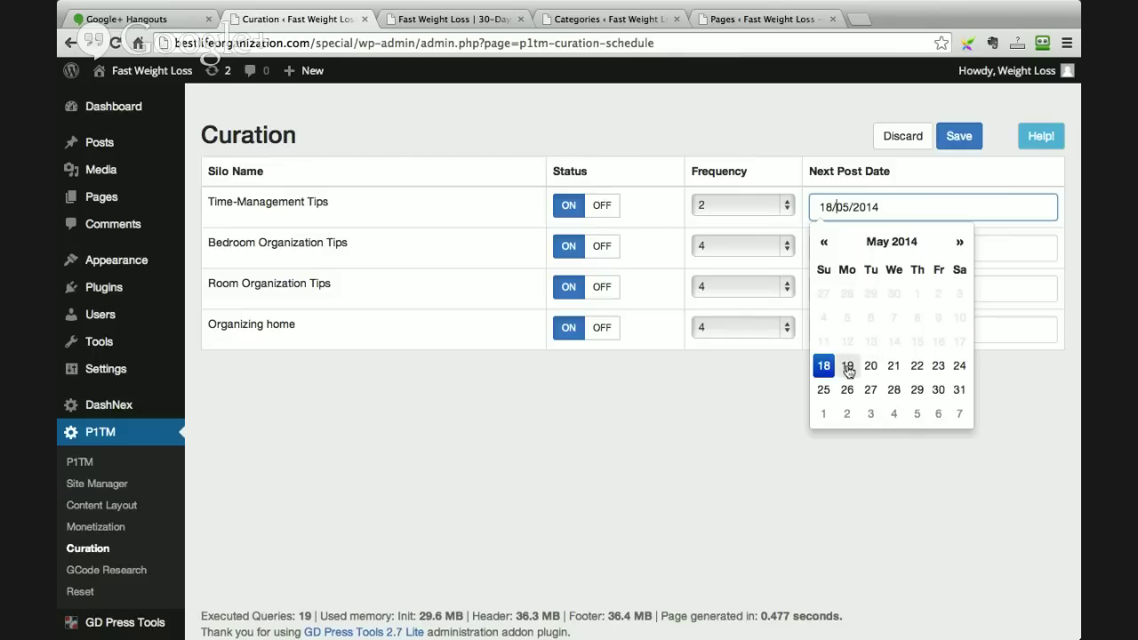
click(847, 372)
click(876, 246)
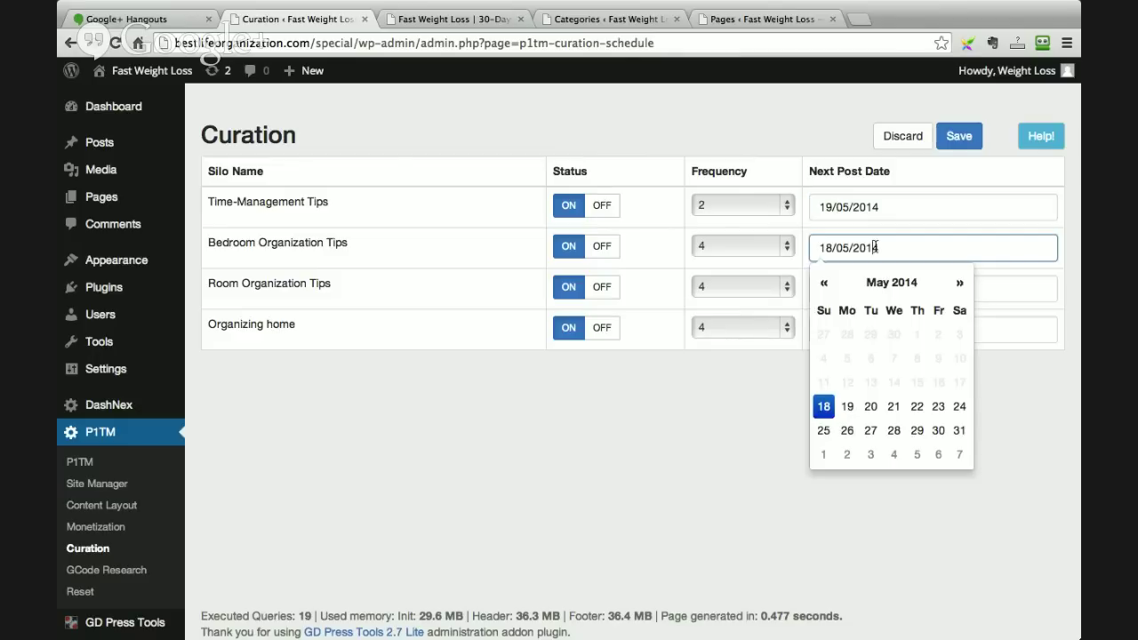
click(870, 404)
Step: Set the next post date to 22/05/2014 for Room Organization Tips and 27/05/2014 for Organizing home, and save the curation schedule
click(899, 288)
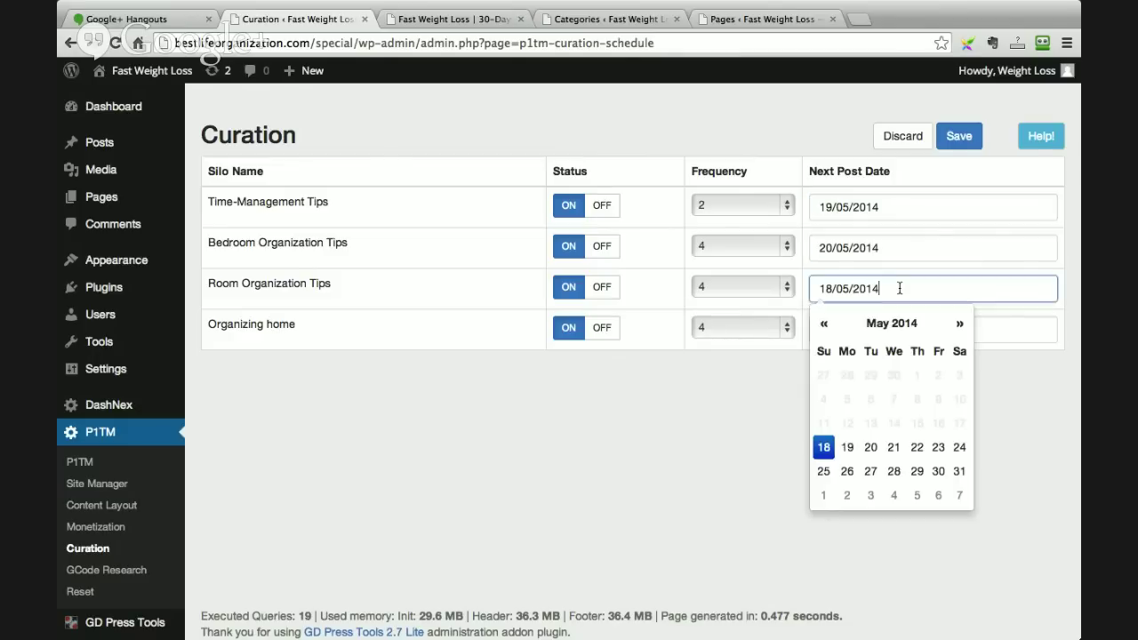
click(915, 447)
click(915, 328)
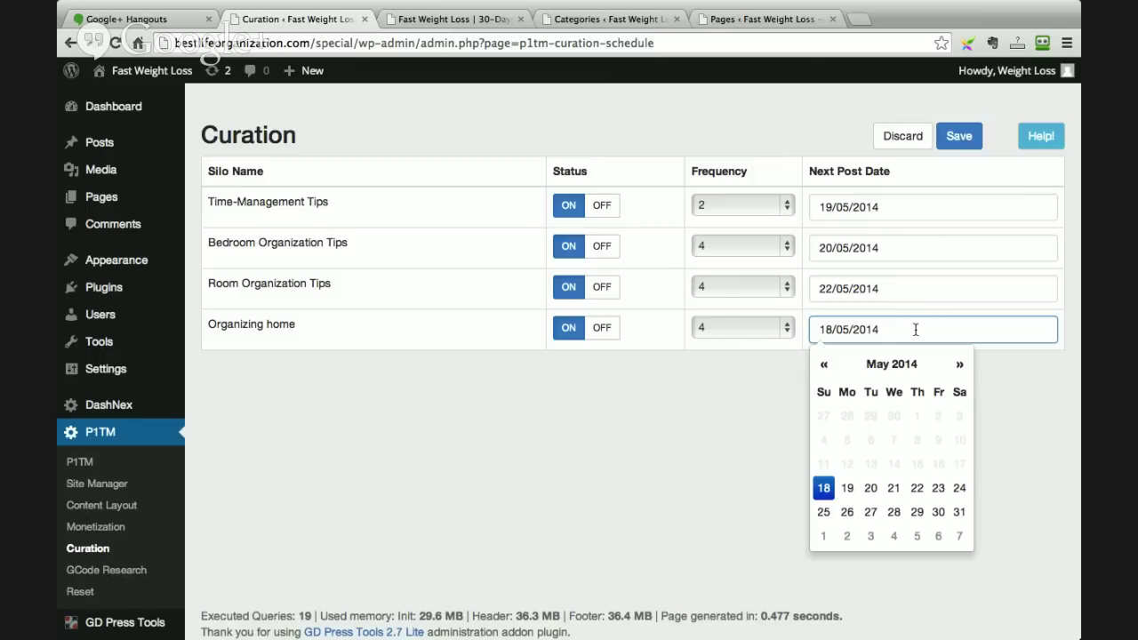
click(868, 512)
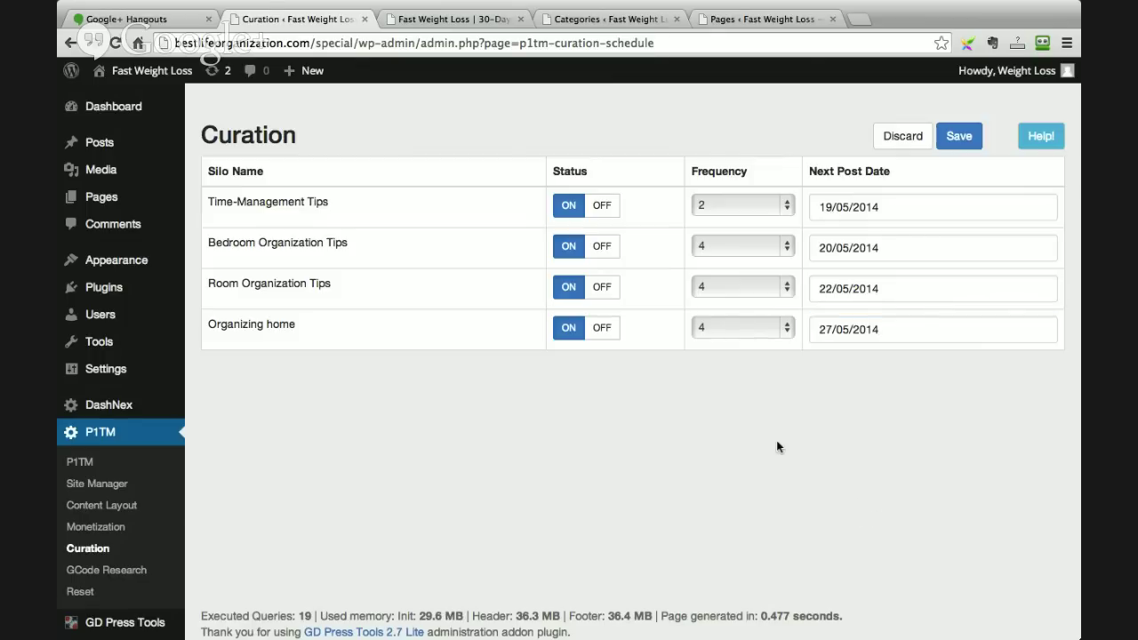
click(959, 142)
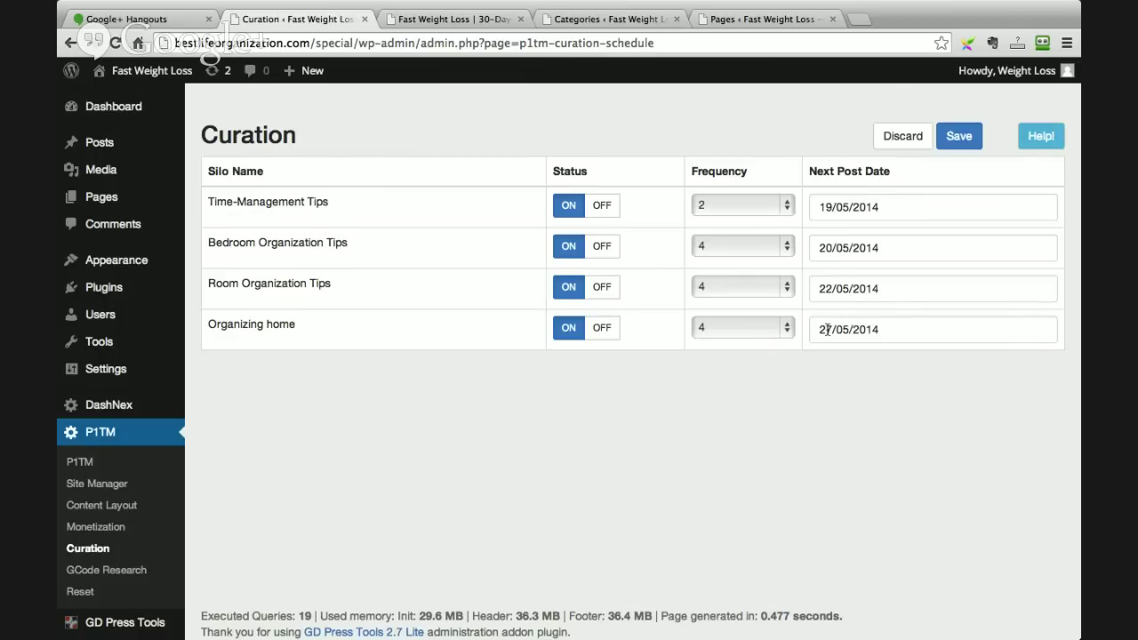
Step: Set the P1TM publishing mode to Draft, then save and confirm the plugin settings
click(76, 466)
scroll(441, 400, down, 2)
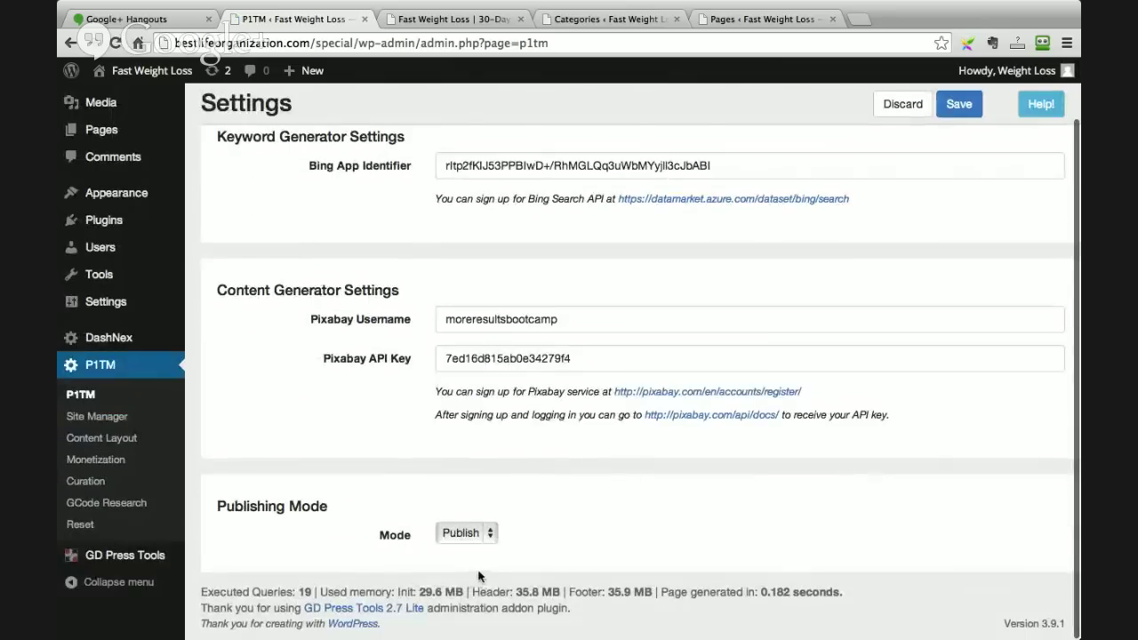
click(466, 533)
click(457, 546)
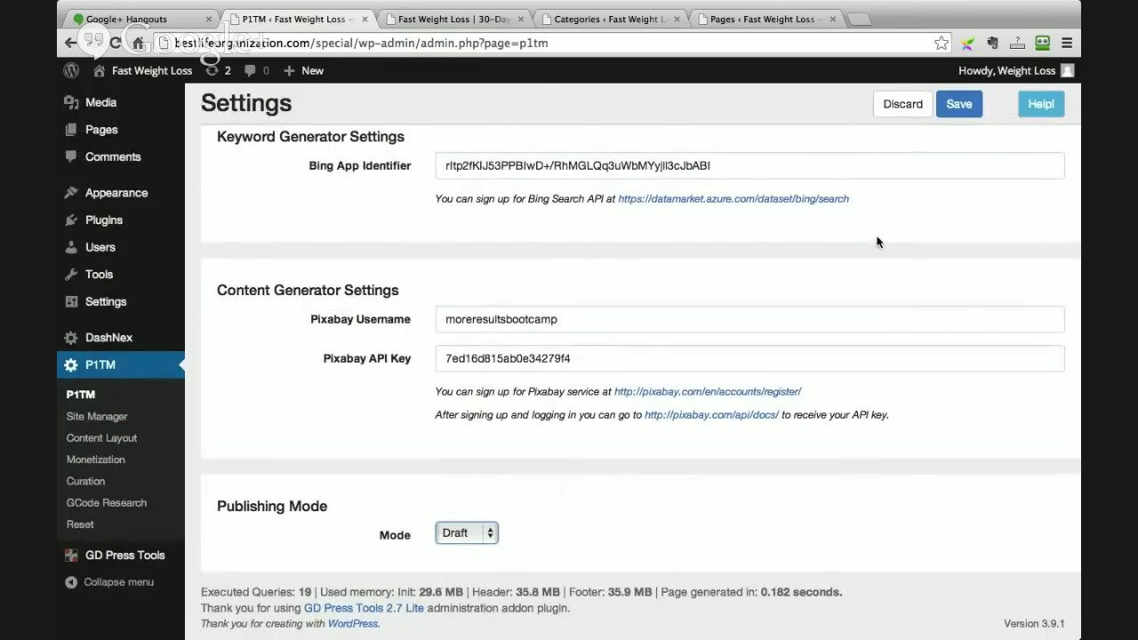
click(949, 106)
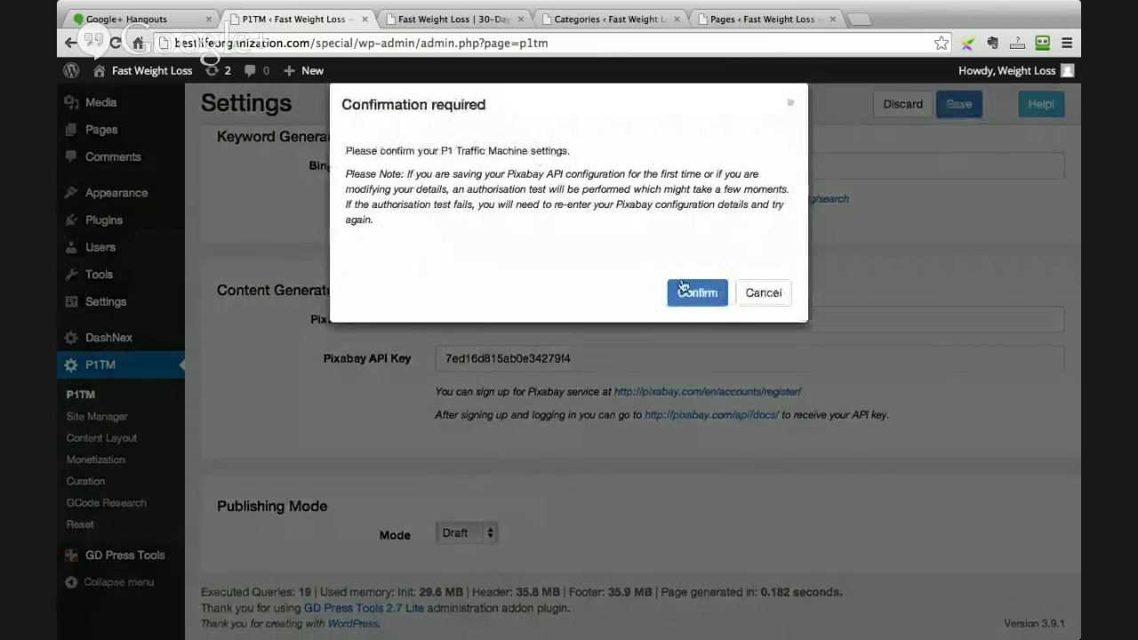
click(681, 295)
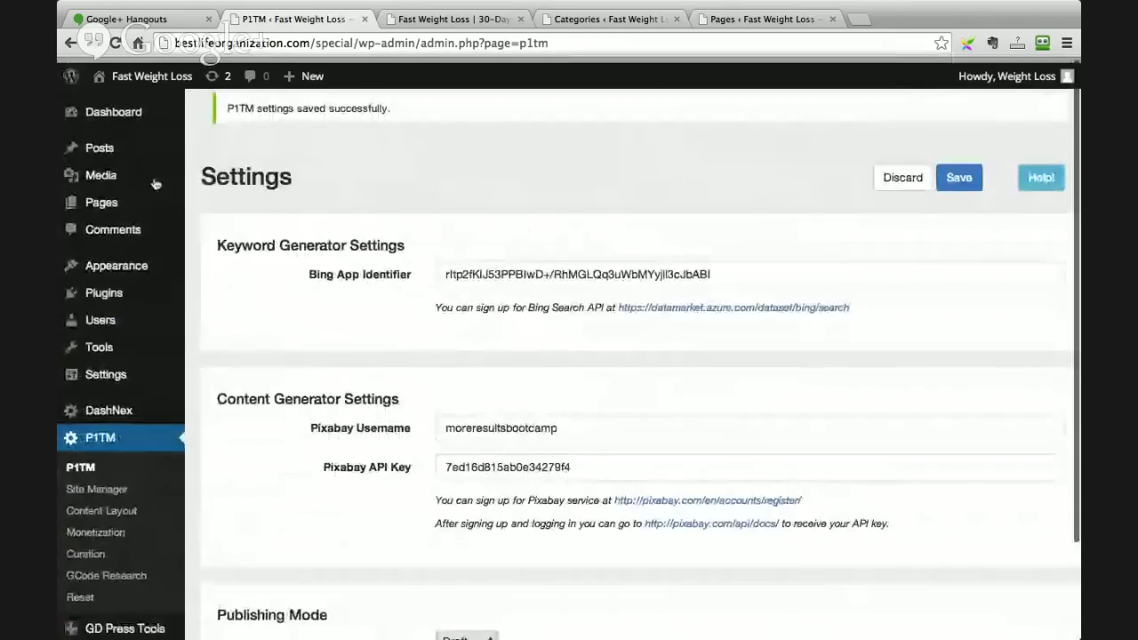
Step: Review the content items under the Time-Management Tips silo in the Site Manager and collapse the silo again
mouse_move(122, 148)
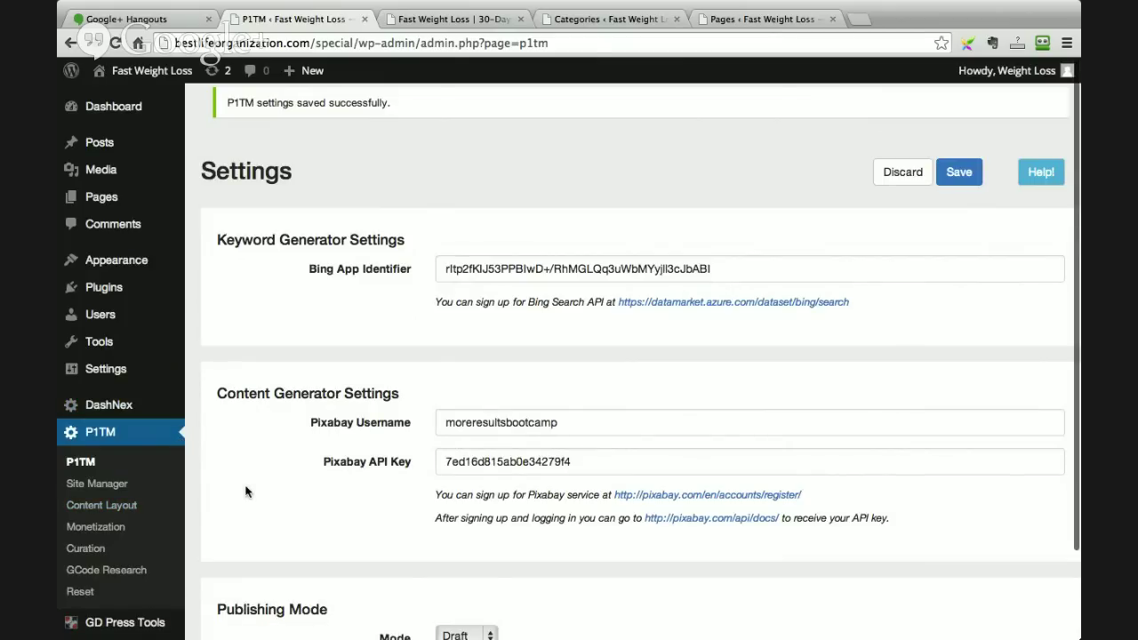
click(102, 484)
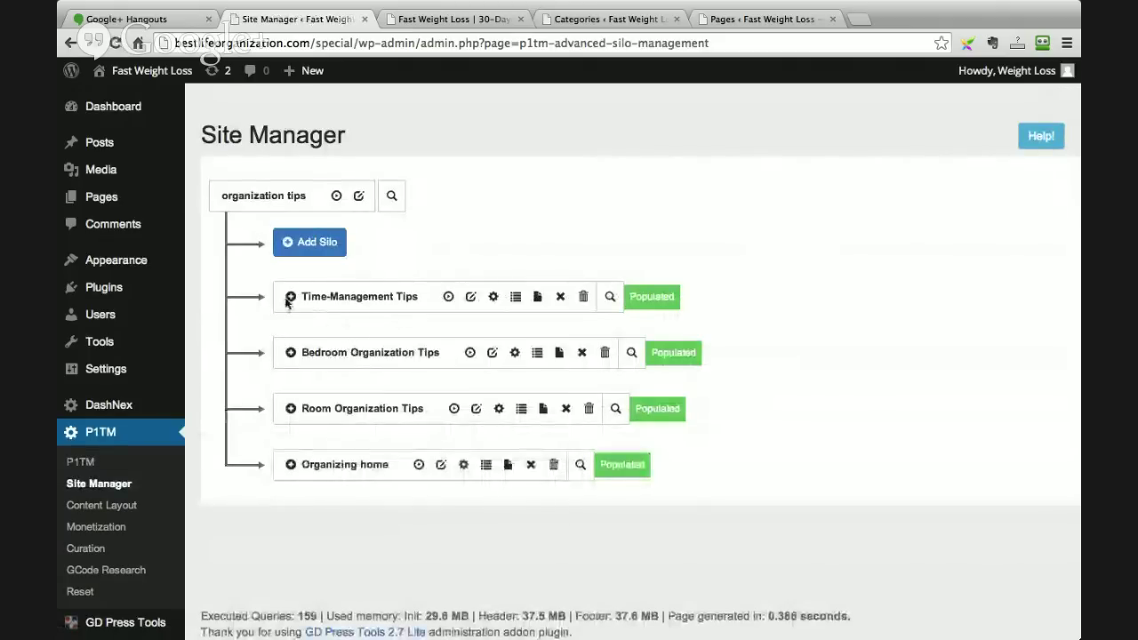
click(291, 297)
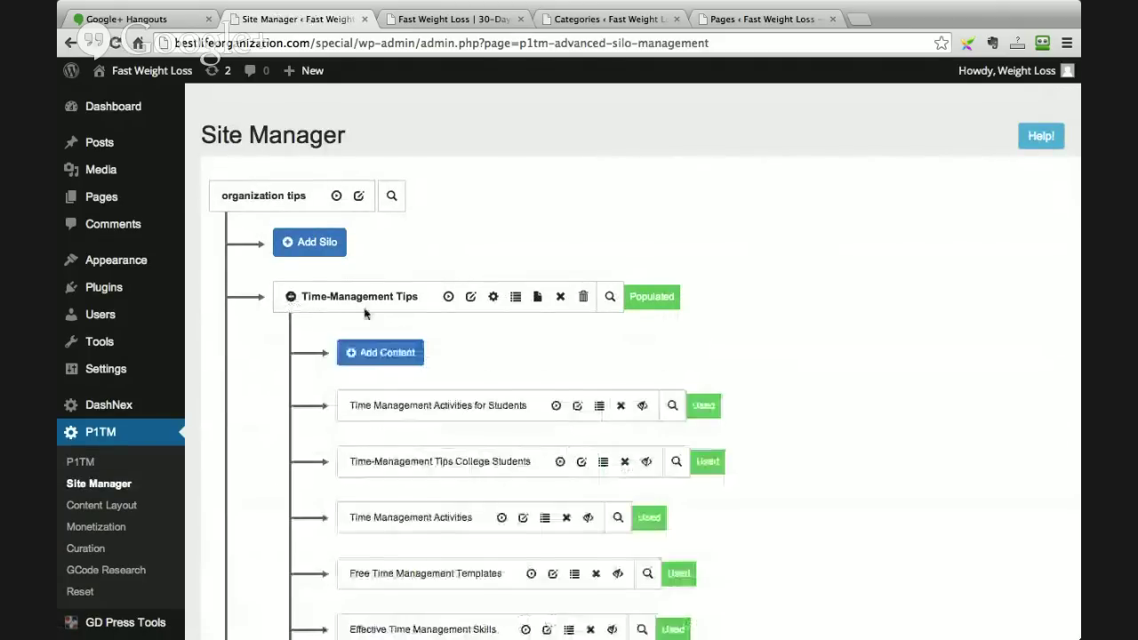
scroll(626, 266, down, 3)
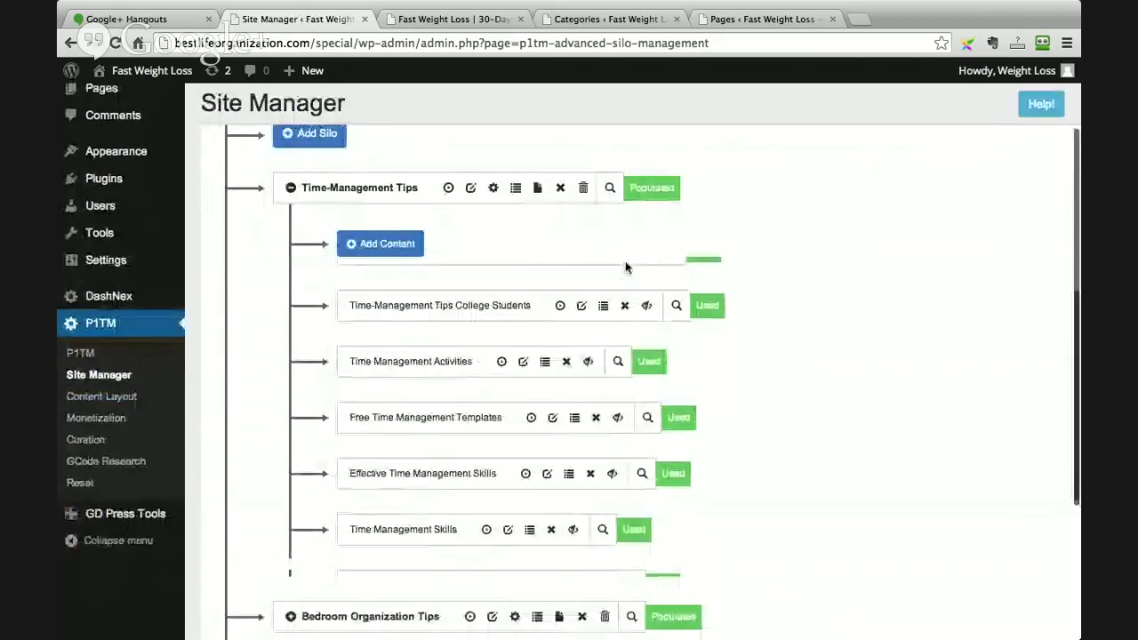
scroll(547, 342, up, 3)
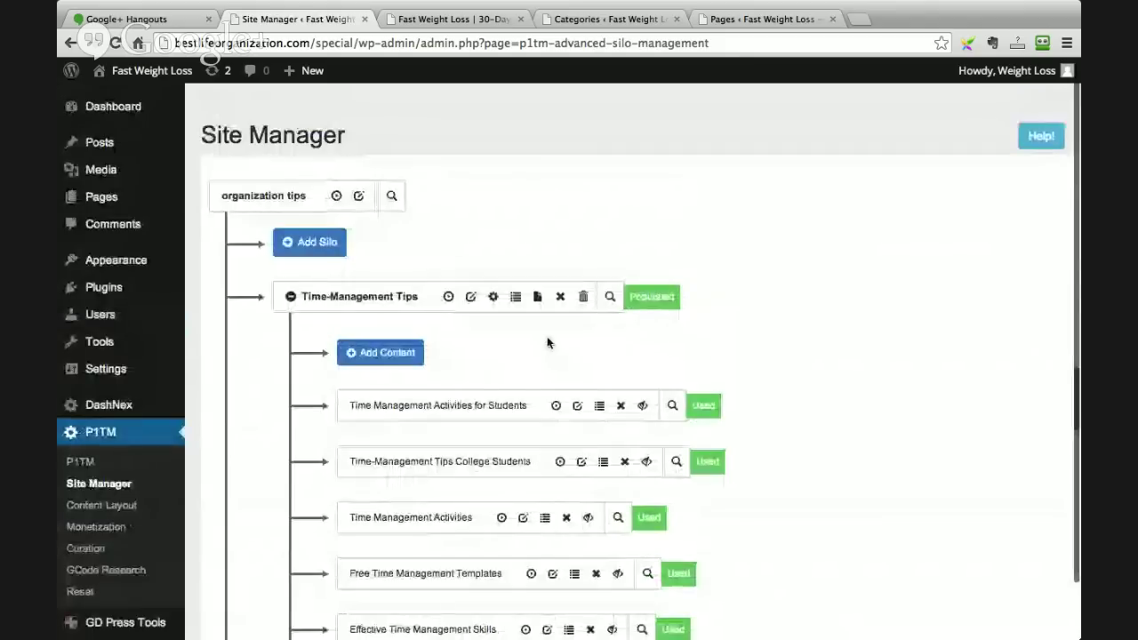
click(290, 297)
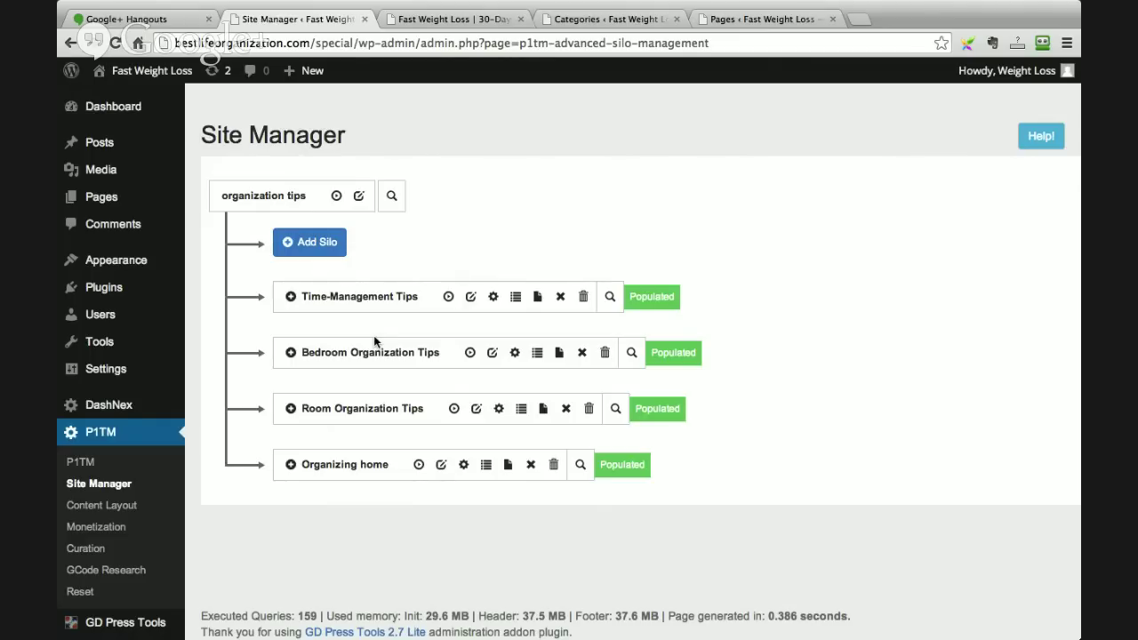
Step: Return to the Google+ Hangouts call in the browser
key(ctrl+Up)
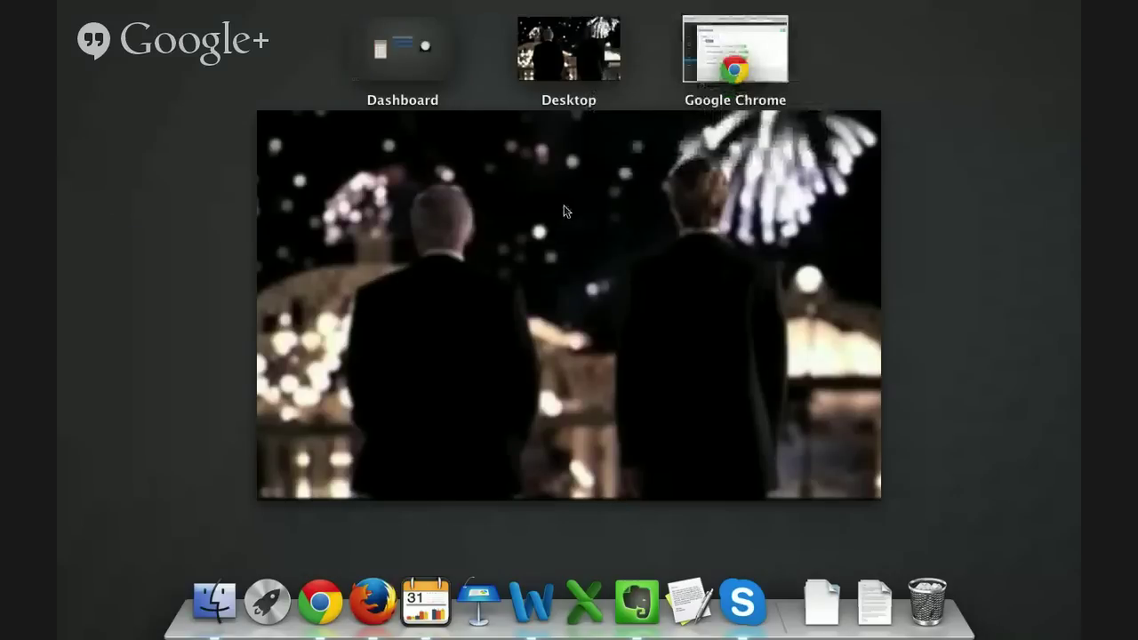
click(764, 34)
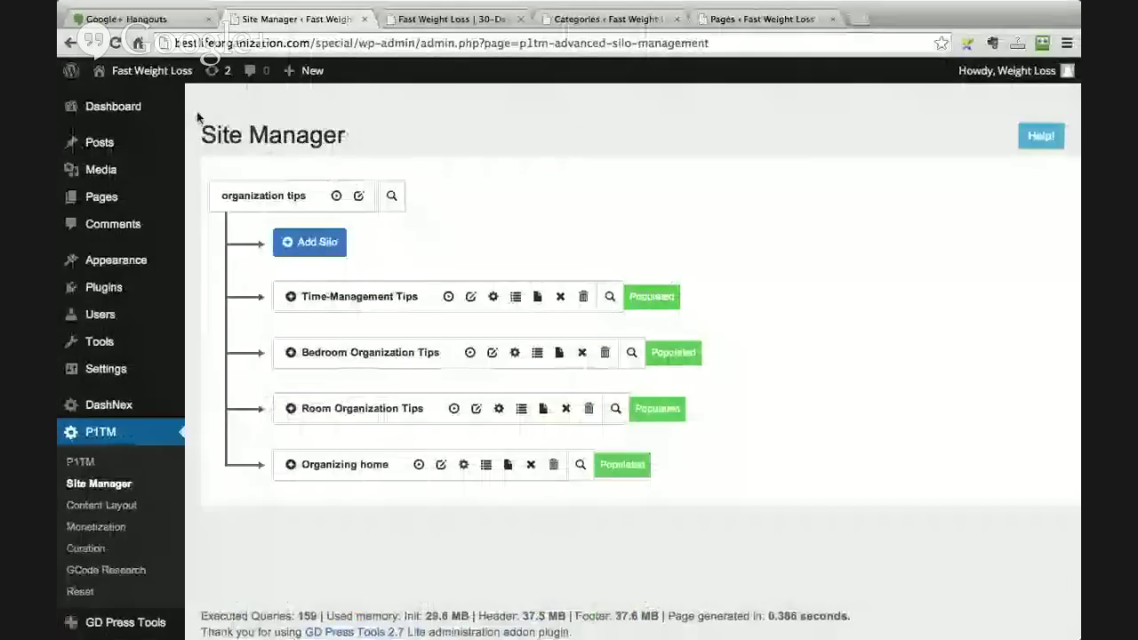
click(139, 21)
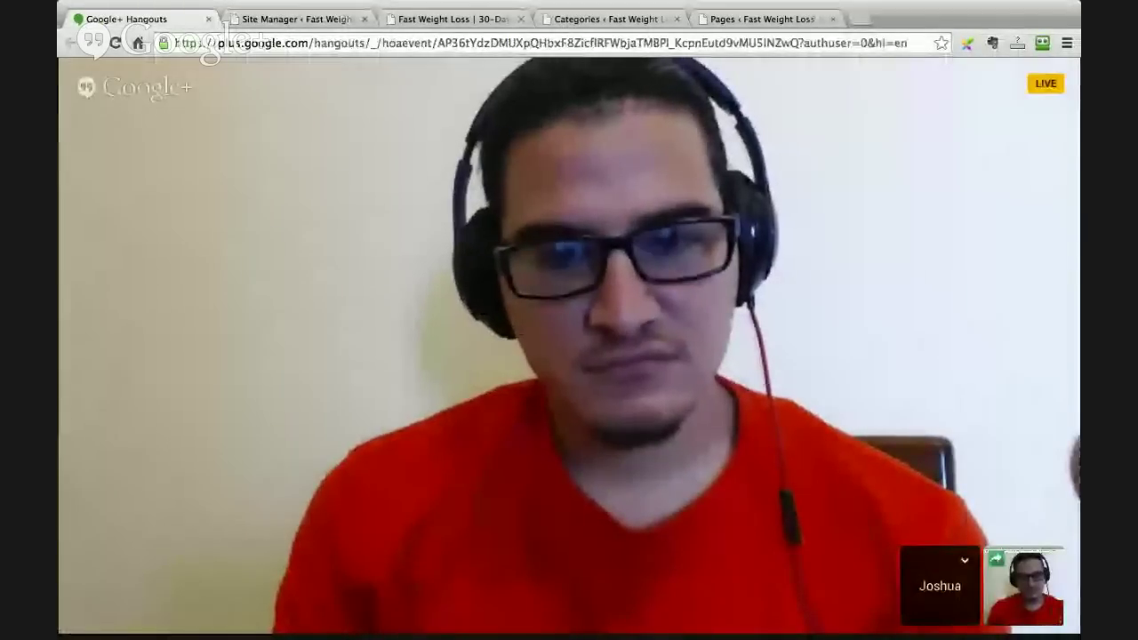